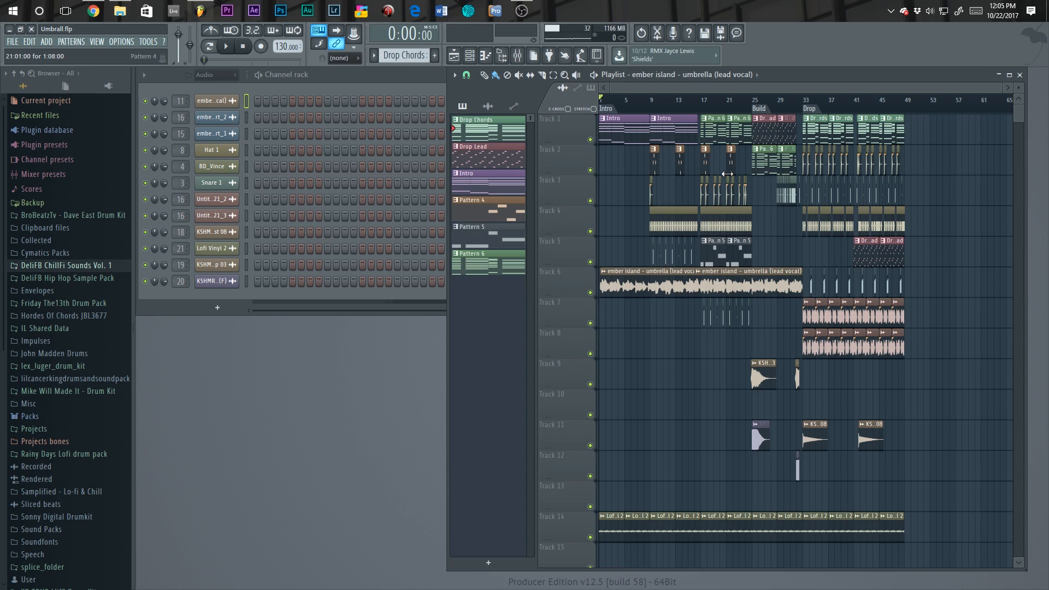
Step: Select the Pattern 5 clip on Track 5 of the playlist
left_click(743, 261)
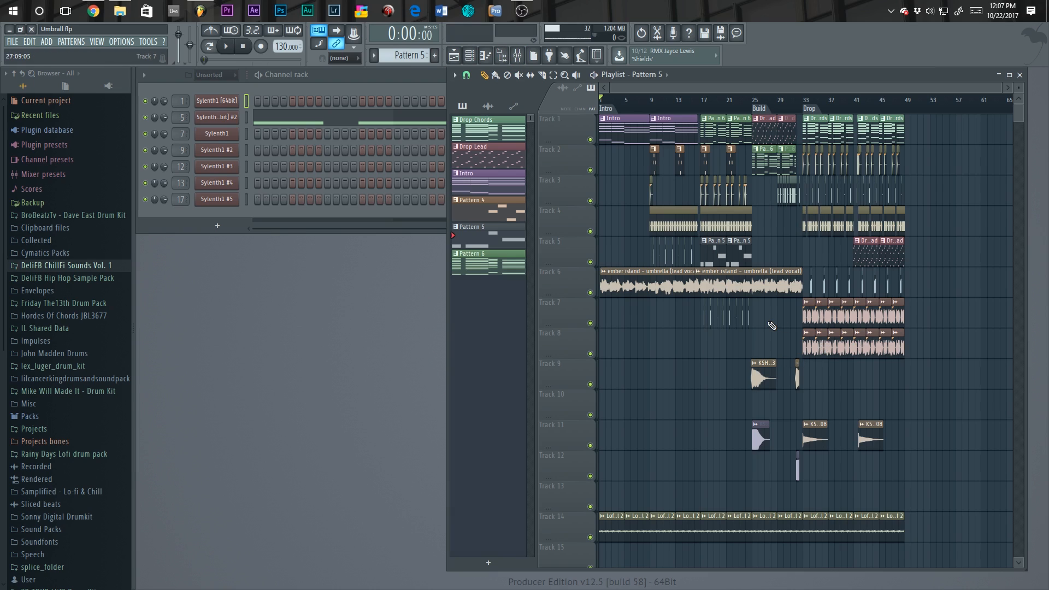
scroll(771, 326, "down", 5)
scroll(762, 322, "up", 5)
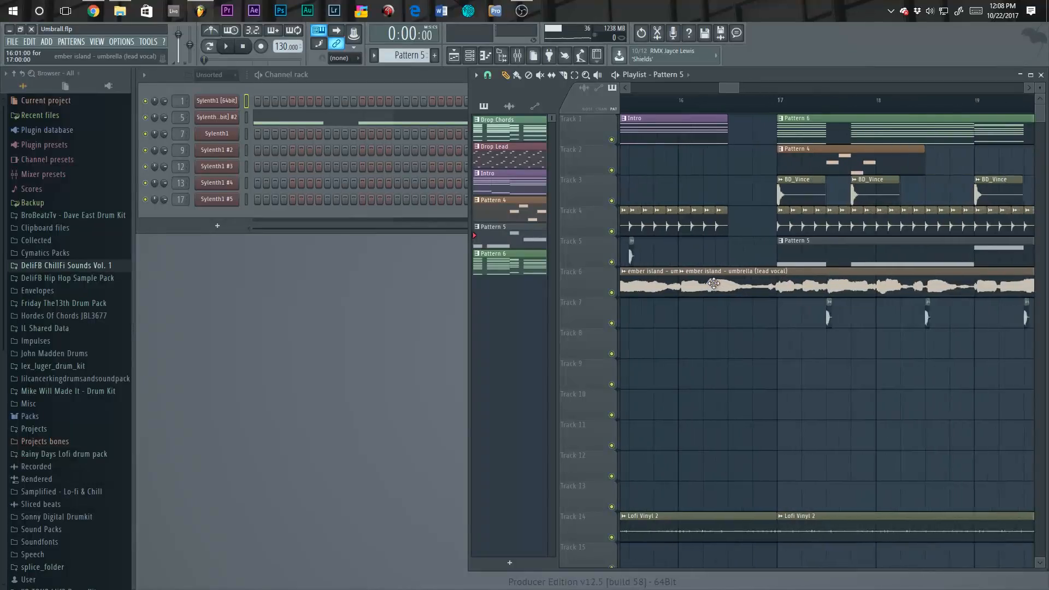
scroll(689, 262, "down", 2)
scroll(666, 219, "down", 3)
left_click_drag(666, 164, 670, 195)
scroll(676, 197, "up", 3)
left_click_drag(797, 187, 938, 186)
key("ctrl+z")
left_click_drag(726, 199, 713, 171)
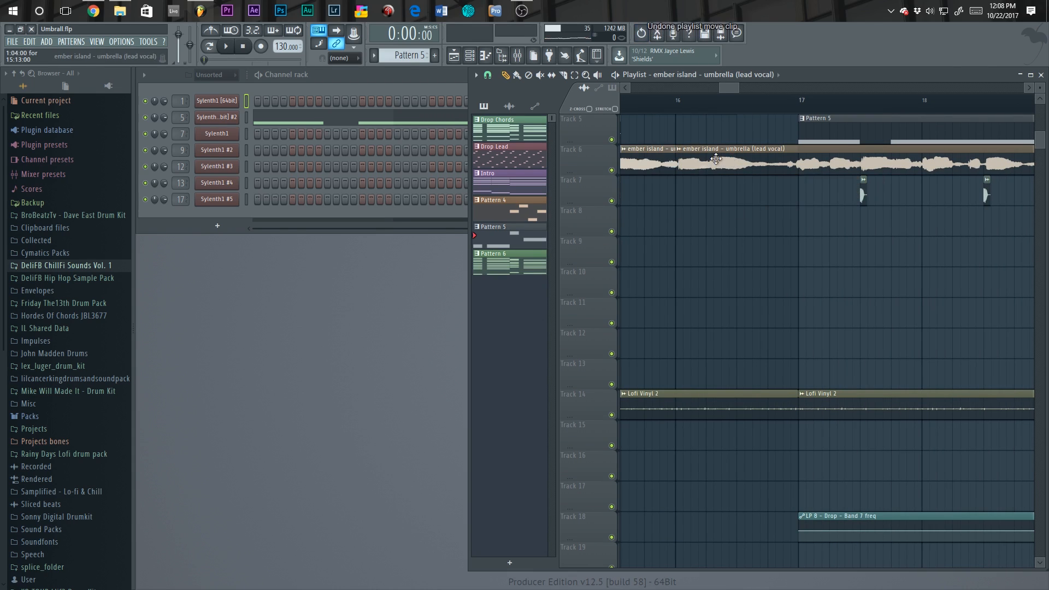
scroll(801, 297, "down", 3)
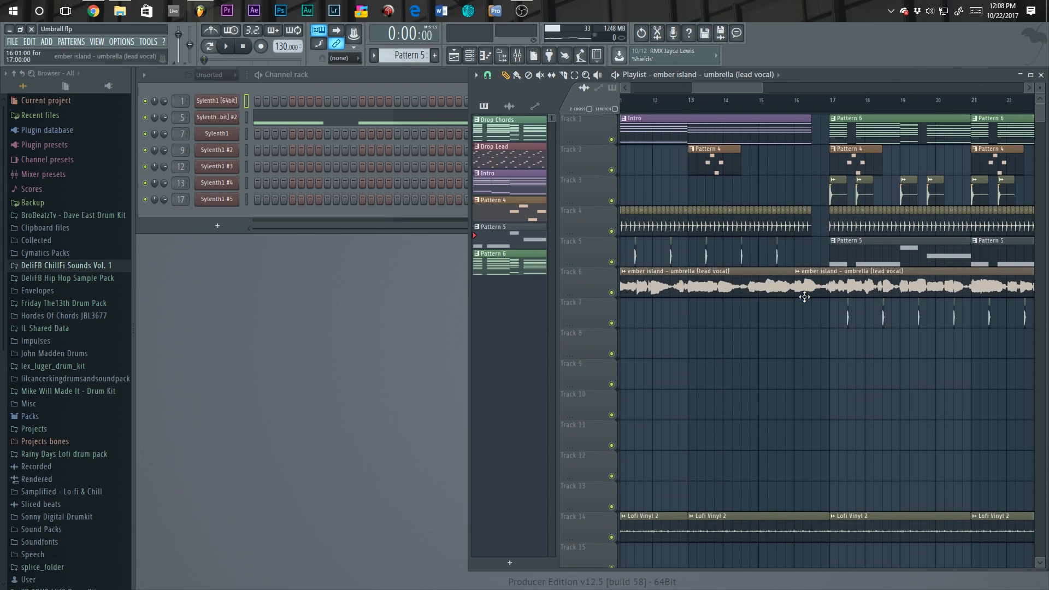
Step: Play the Intro pattern and inspect its Sylenth1 #3 instrument, including the preset list and EQ settings
scroll(804, 293, "down", 3)
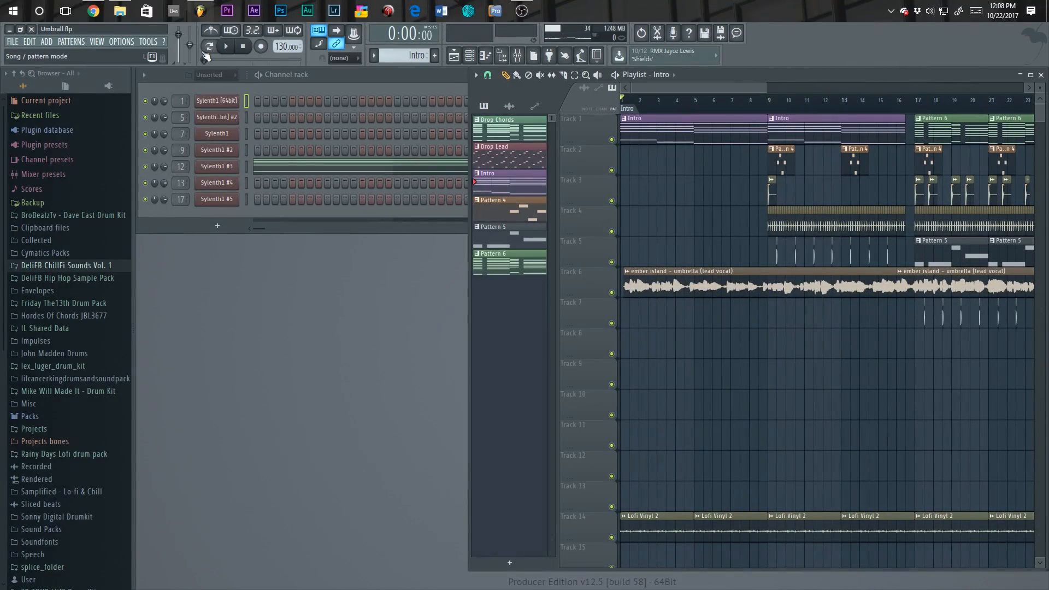
left_click(176, 70)
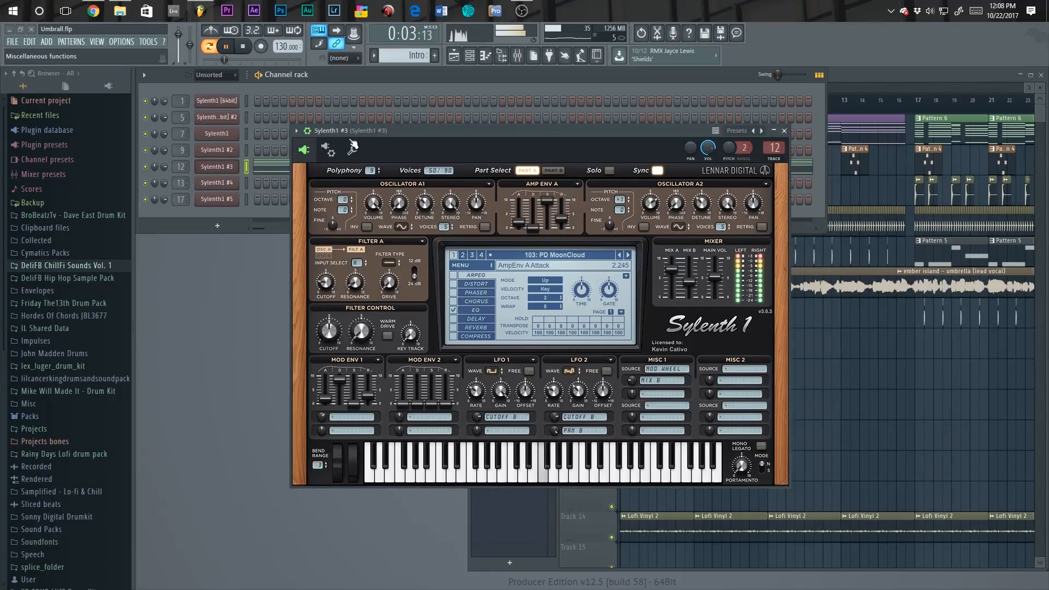
left_click_drag(350, 131, 531, 144)
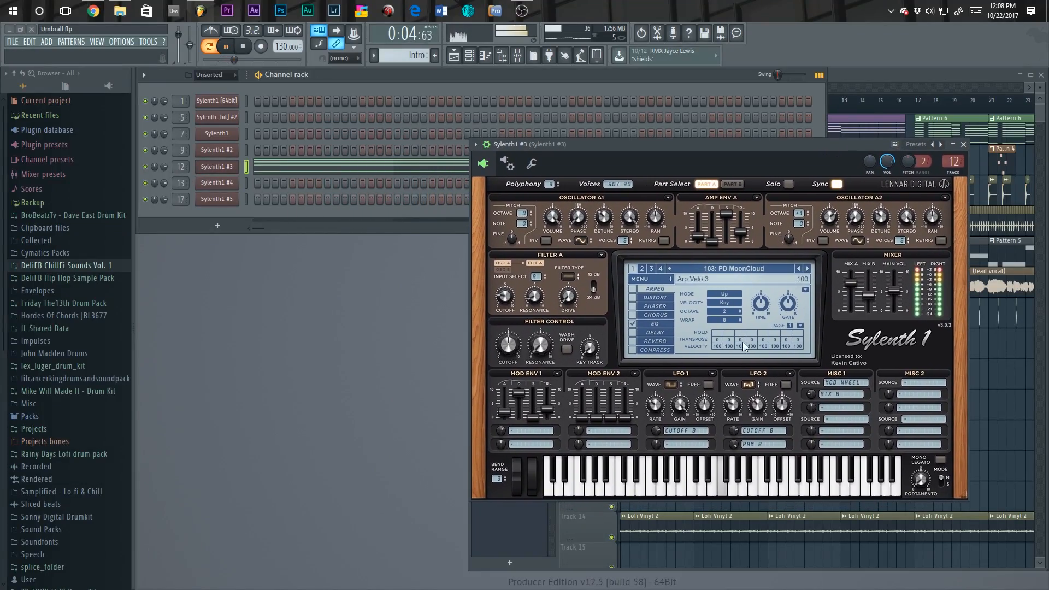
left_click(748, 268)
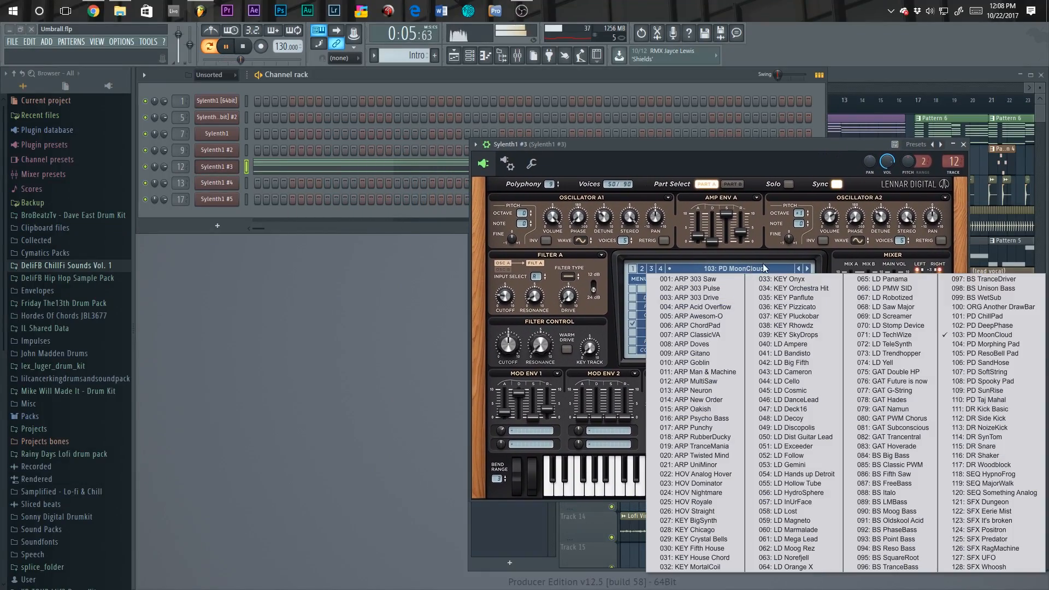
left_click(817, 144)
left_click_drag(818, 144, 848, 123)
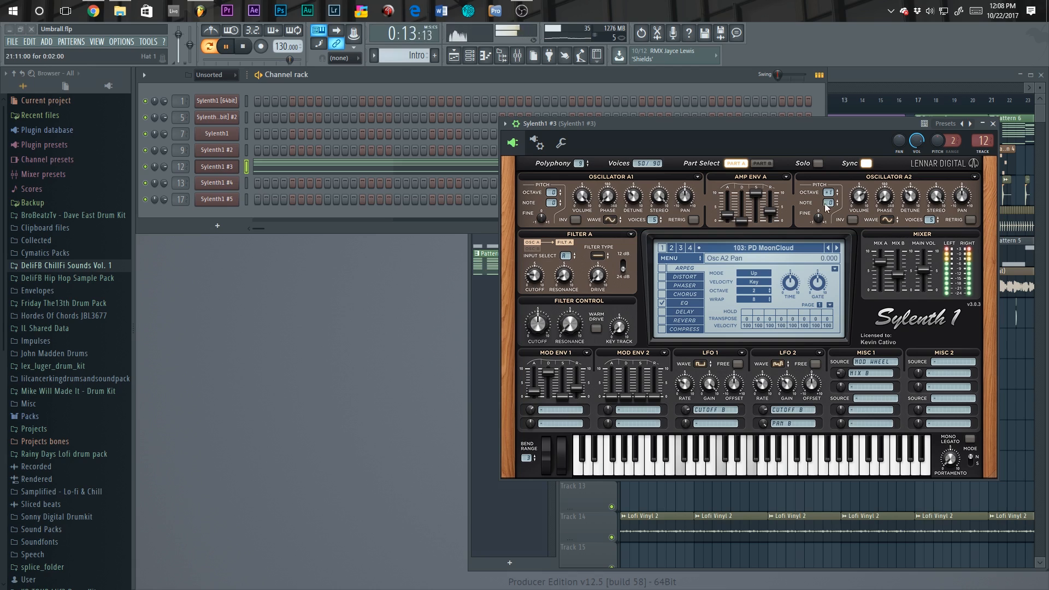
left_click(679, 303)
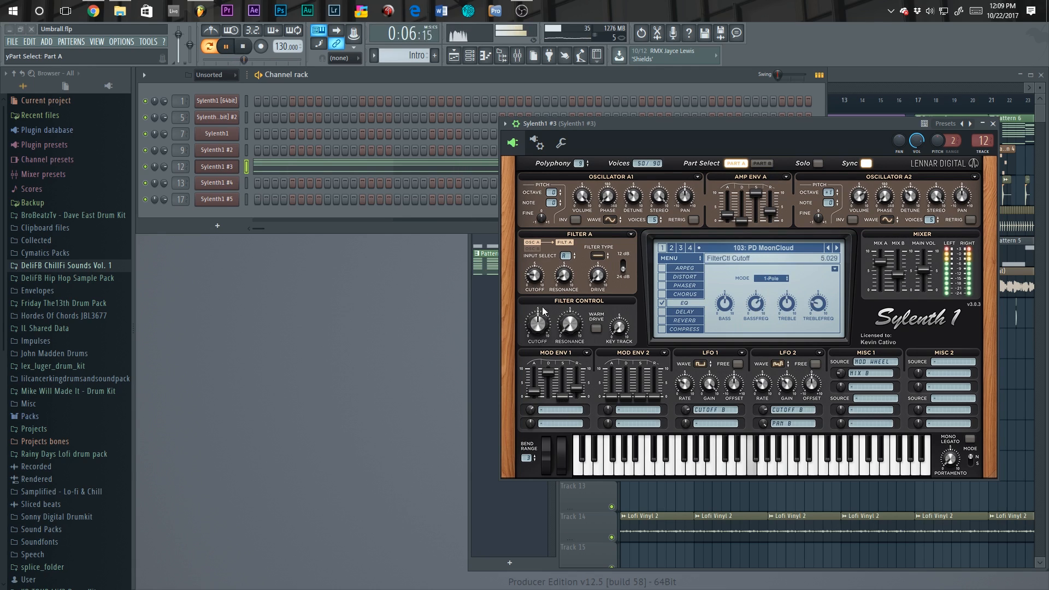
key("Escape")
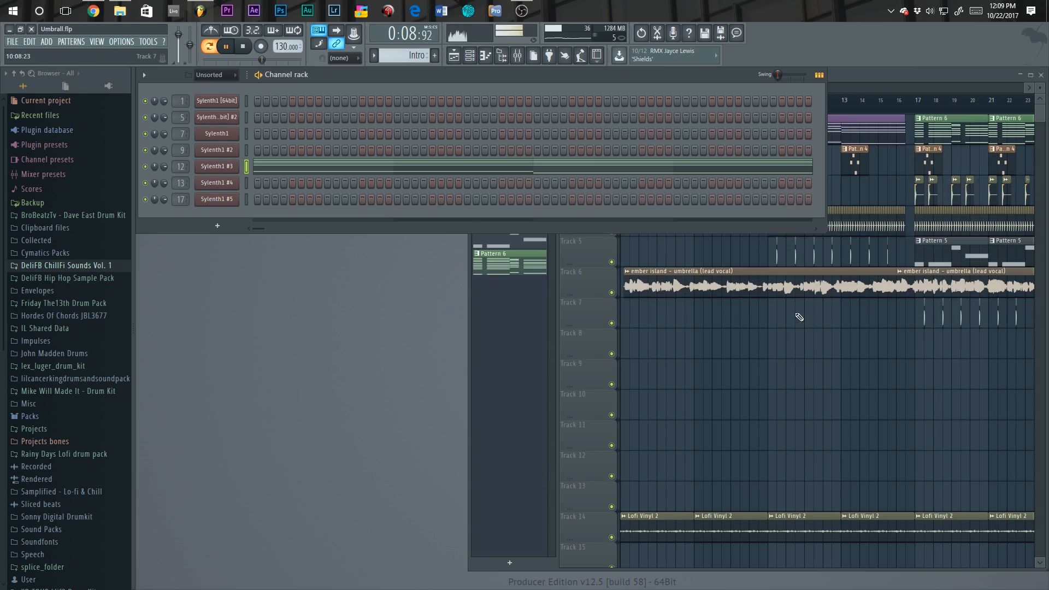
Step: Play the song from the start, select the lead vocal clip on Track 6 and stop playback
right_click(798, 317)
key("space")
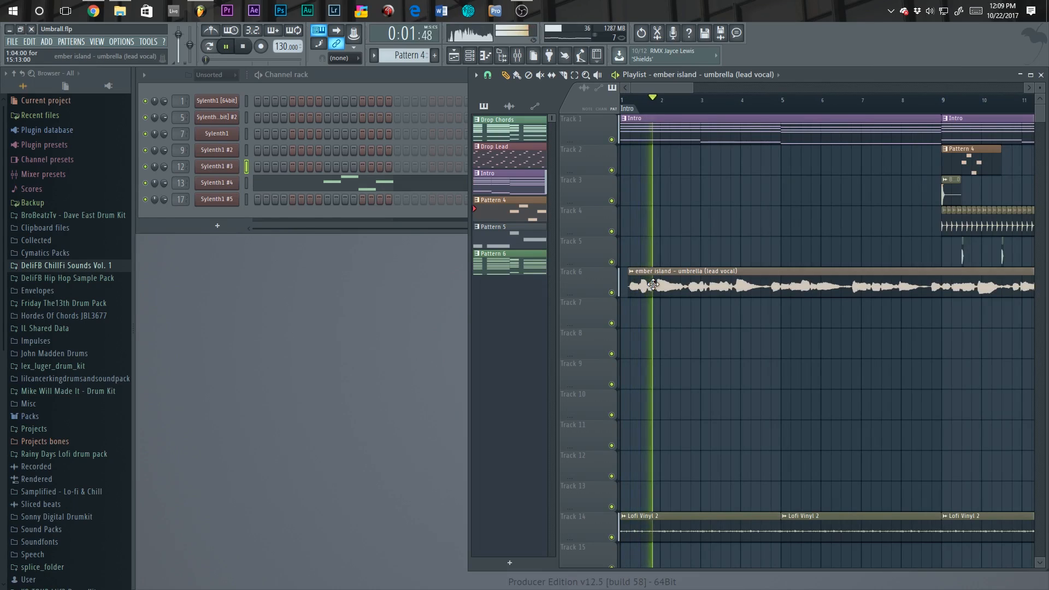
left_click(653, 284)
key("space")
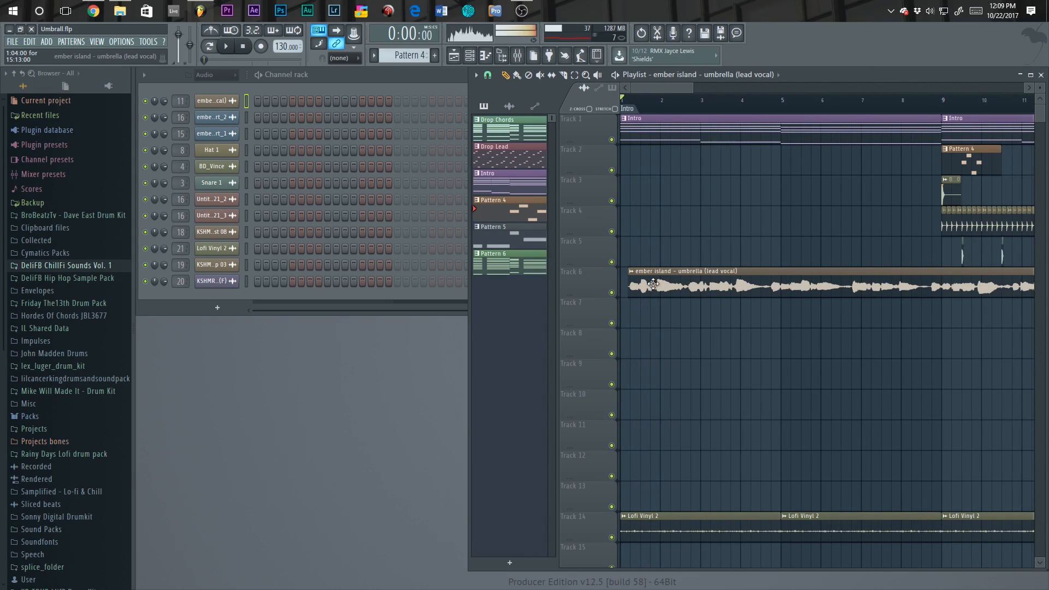
Step: Select the first Lofi Vinyl 2 clip on Track 14, undoing any clip added by mistake
scroll(653, 288, "down", 2)
scroll(654, 301, "up", 2)
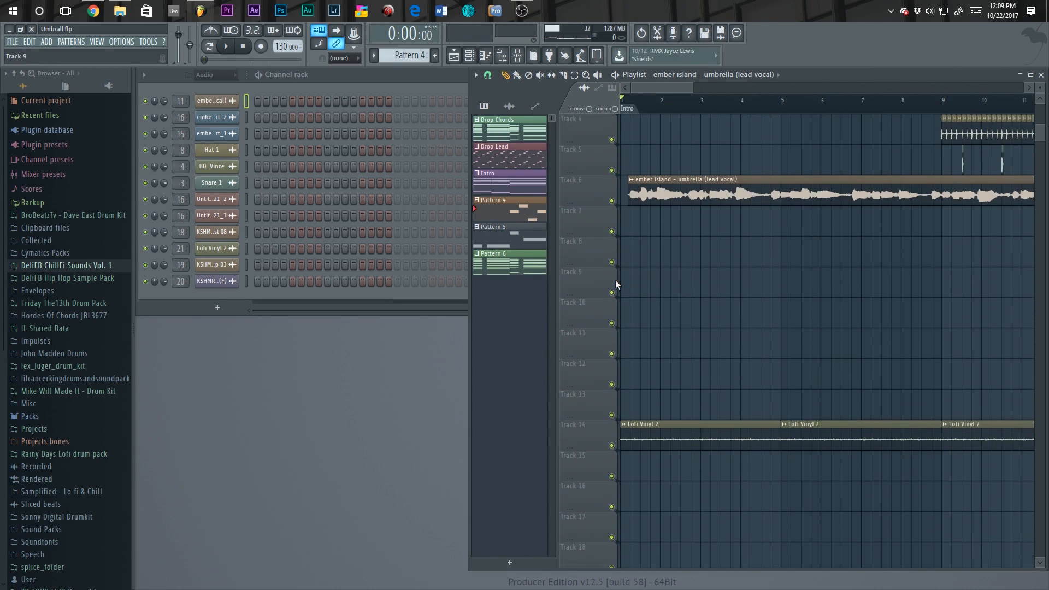
scroll(653, 301, "down", 2)
left_click_drag(652, 145, 652, 294)
right_click(654, 303)
left_click(656, 280)
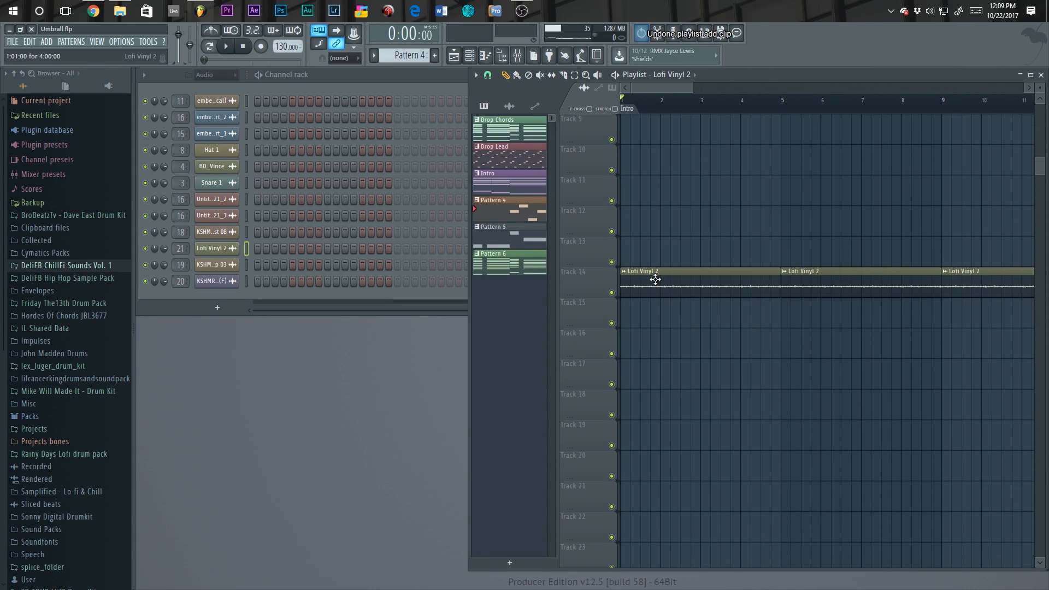
Step: Browse the DeliFB ChillFi Sounds Vol. 1 sample folder, including its Foley, Percussion, SFX subfolder
scroll(620, 278, "up", 2)
left_click(43, 265)
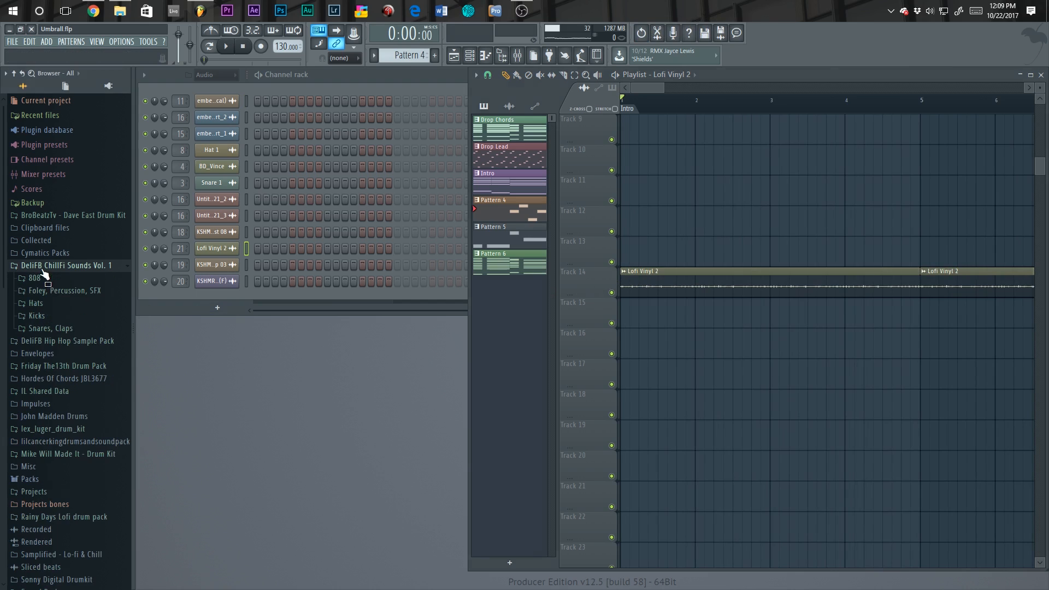
left_click(66, 291)
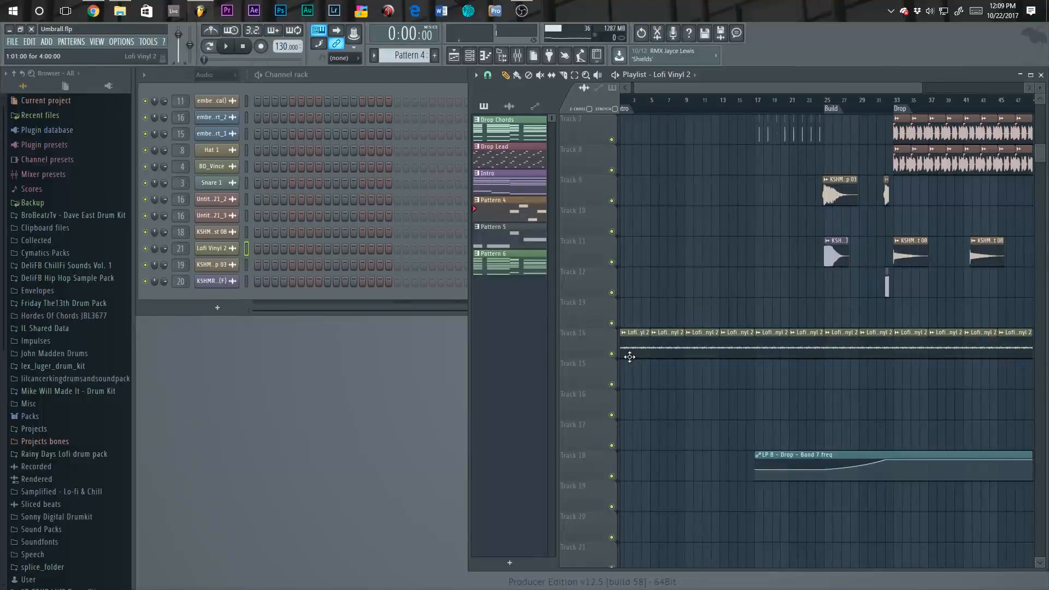
Step: Play the song with the lead vocal clip selected and show its mixer track
scroll(623, 360, "down", 2)
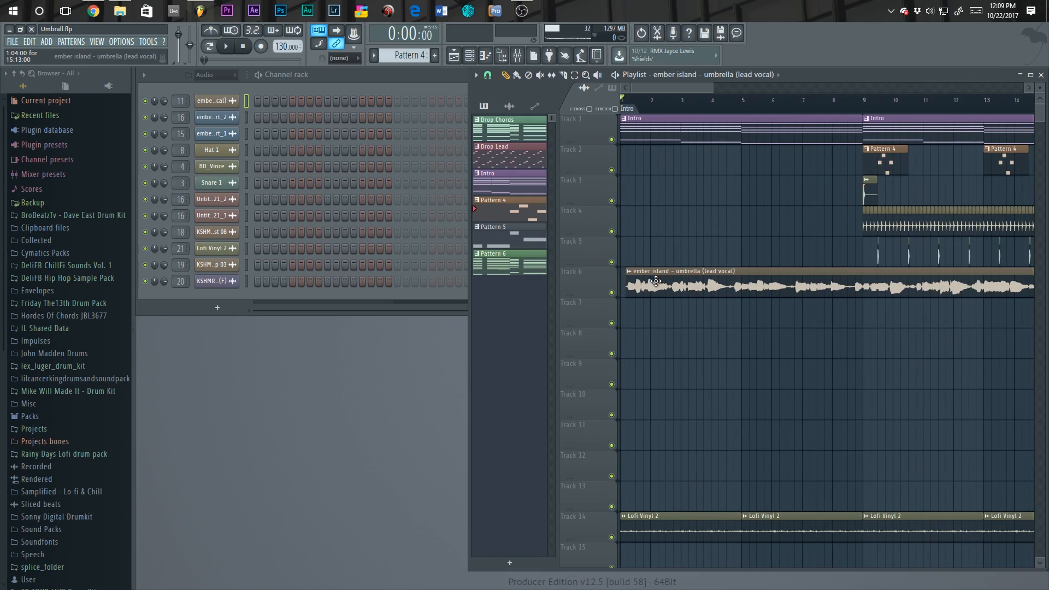
double_click(656, 282)
key("space")
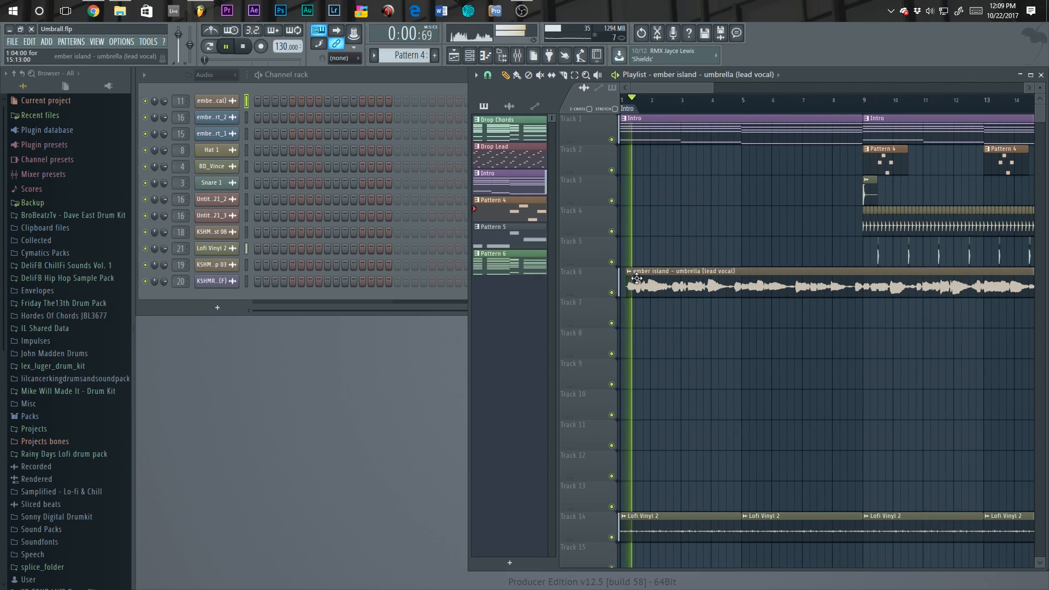
key("F9")
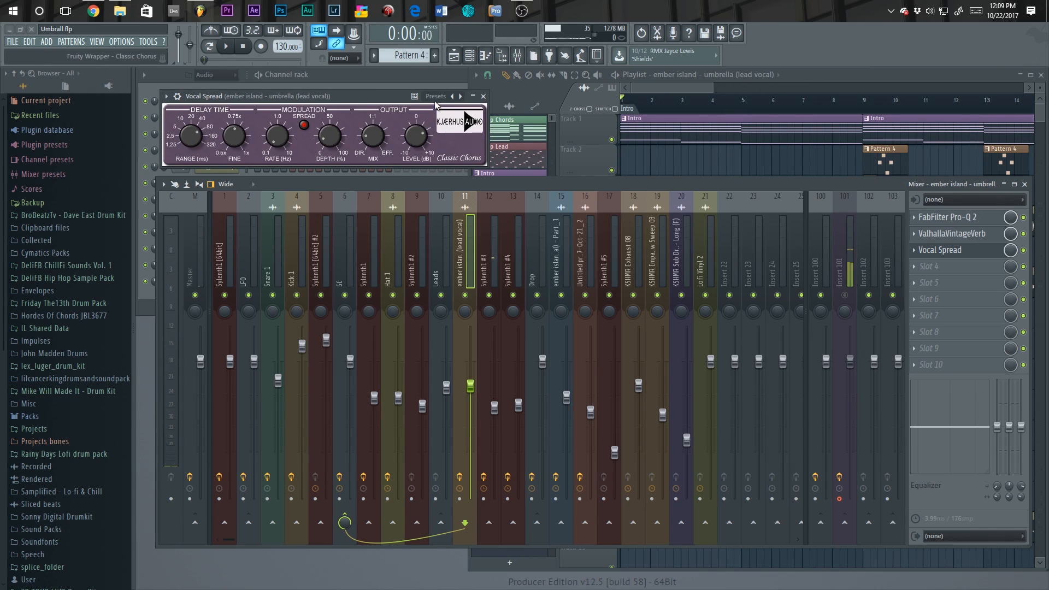
Step: Examine the Vocal Spread chorus window on the lead vocal track, minimizing and restoring it
left_click(436, 98)
left_click(340, 94)
left_click(473, 96)
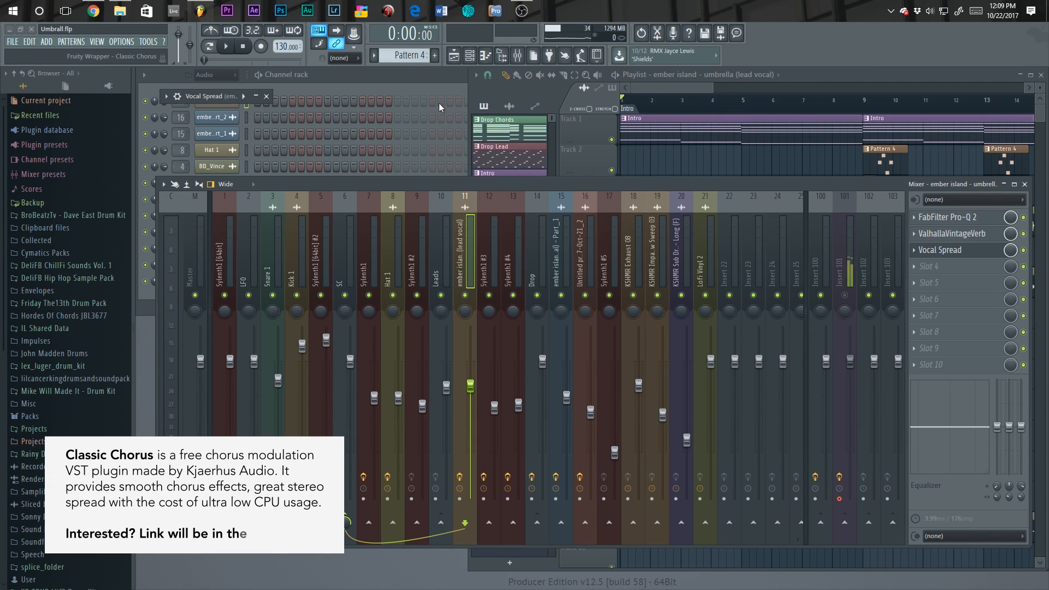
left_click(244, 97)
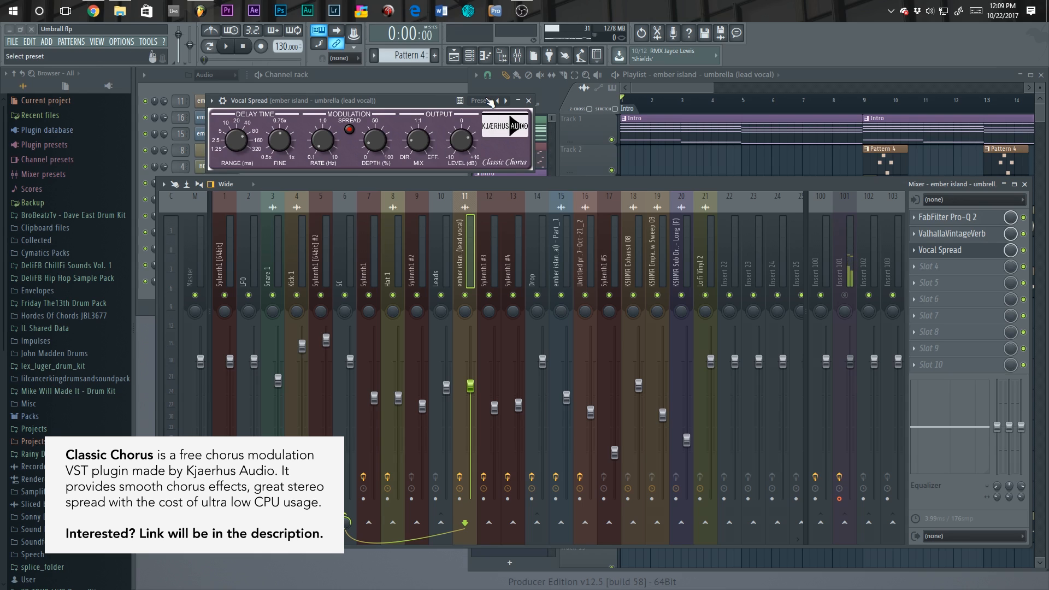
Step: Play the lead vocal with the Vocal Spread chorus shown, stop playback and close the effect window
key("space")
left_click_drag(394, 101, 460, 119)
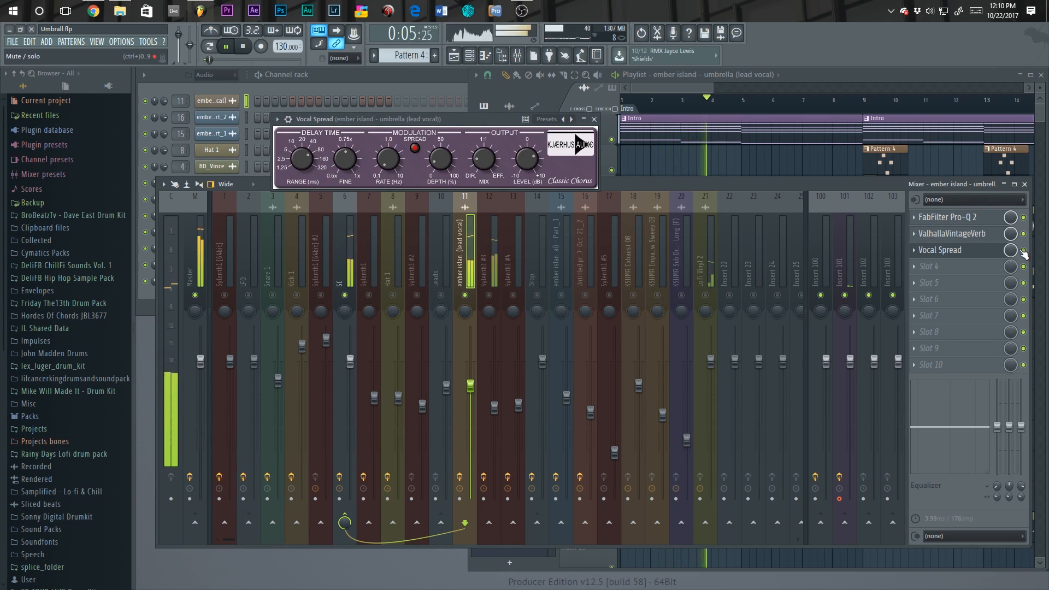
key("space")
right_click(746, 172)
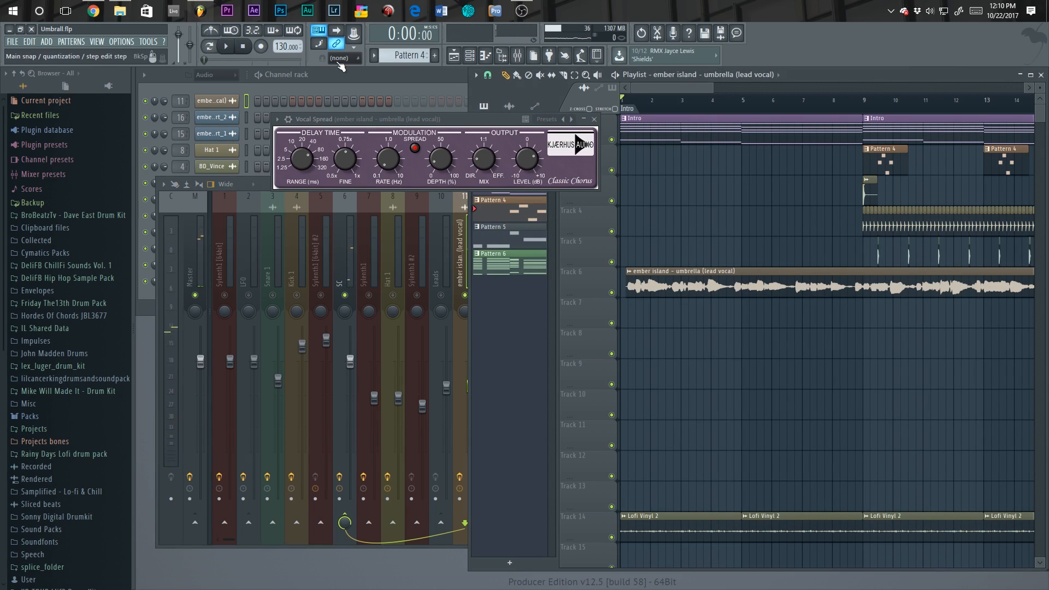
left_click(594, 118)
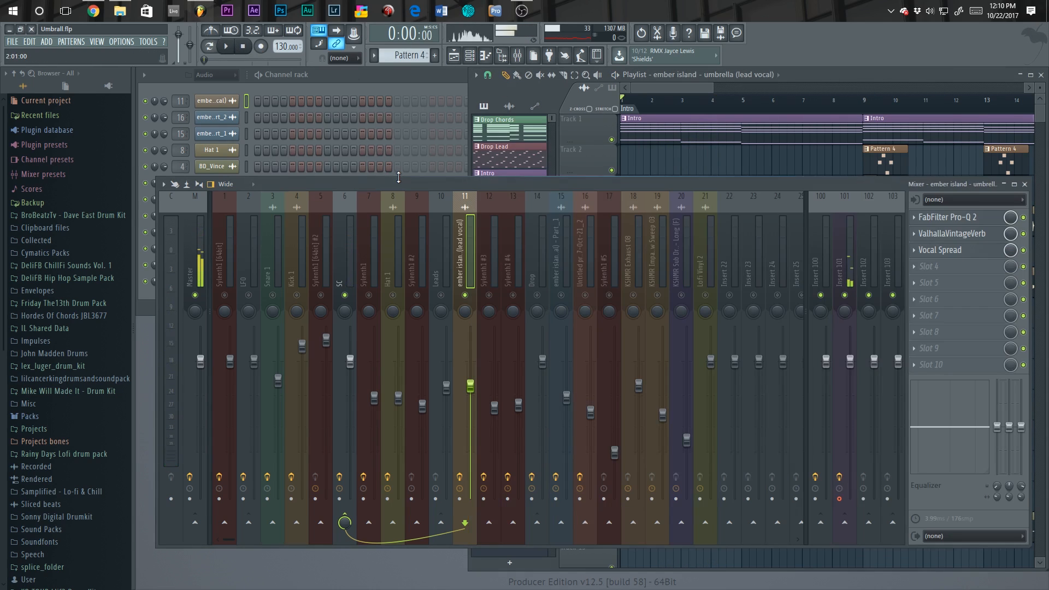
Step: Mute mixer insert 101 and inspect the lead vocal's ValhallaVintageVerb and FabFilter Pro-Q 2 effects
left_click(847, 296)
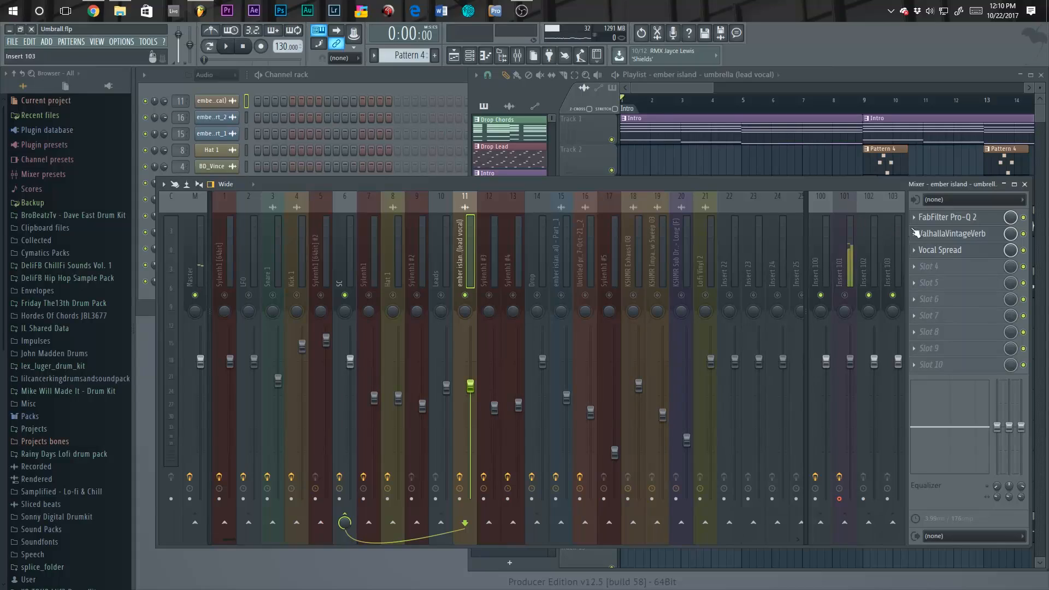
left_click(935, 234)
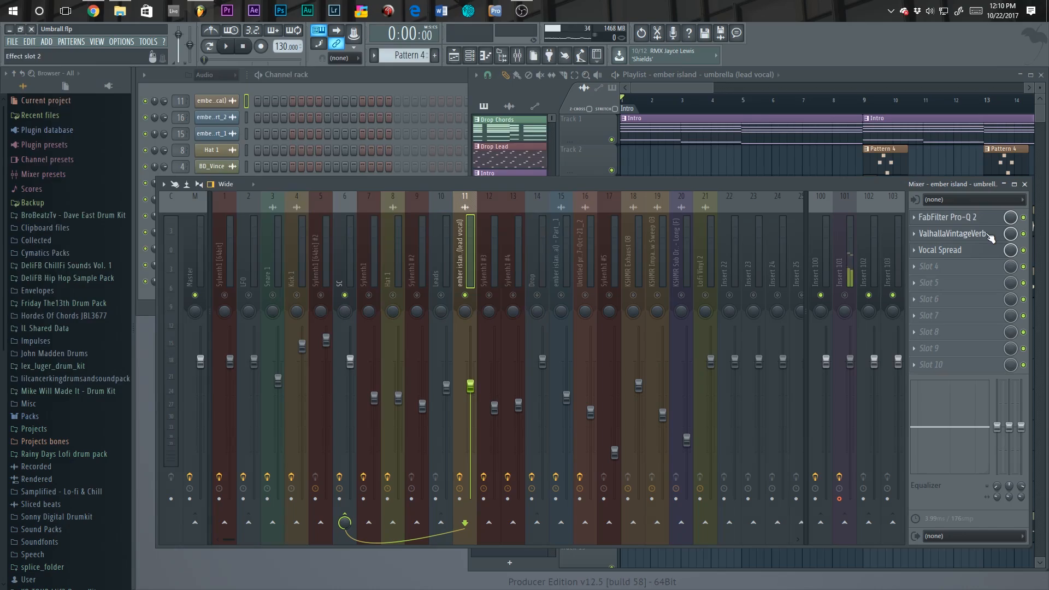
left_click(935, 217)
left_click_drag(341, 54, 374, 60)
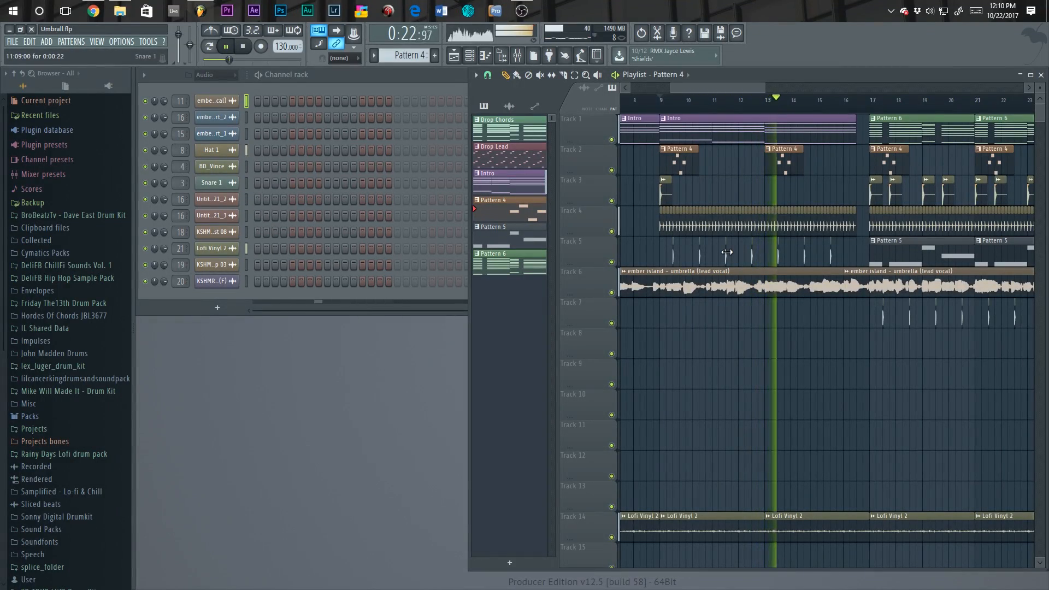
Step: Stop the song, open the first Pattern 4 clip on Track 2 and bring up its channels
key("space")
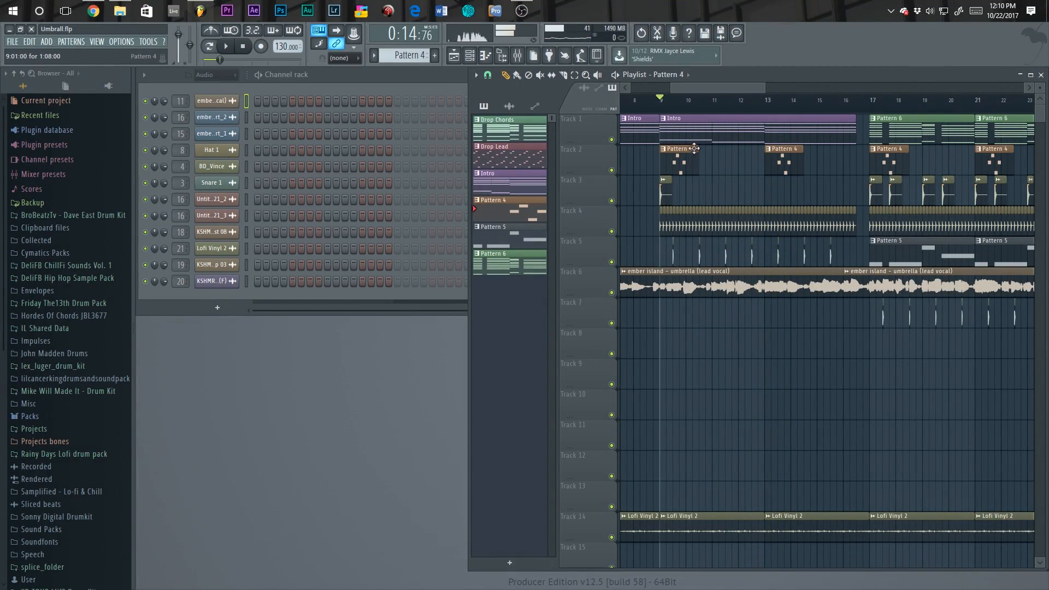
double_click(676, 168)
right_click(760, 338)
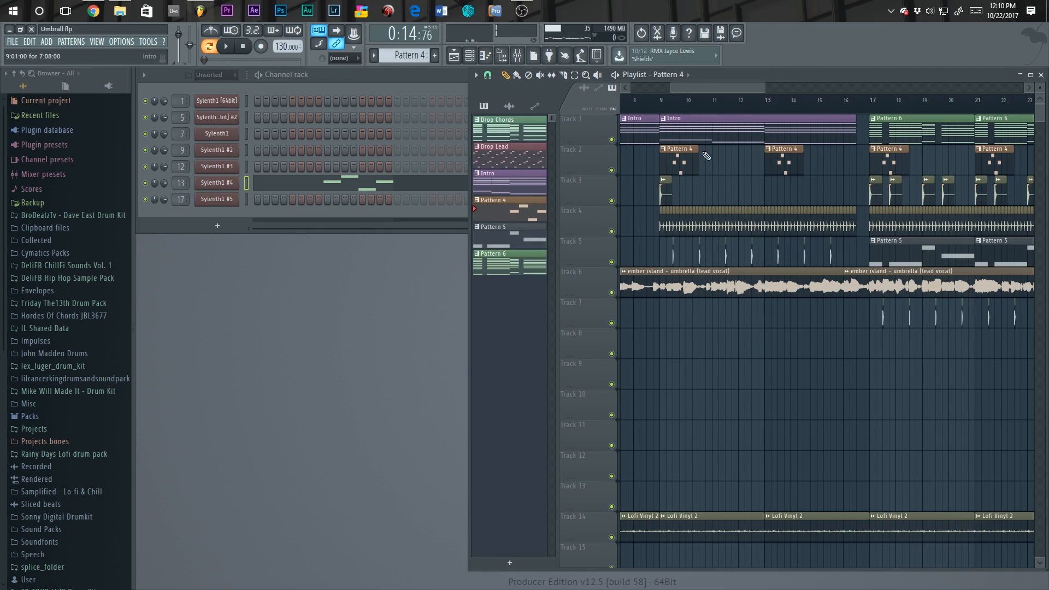
left_click(173, 77)
key("space")
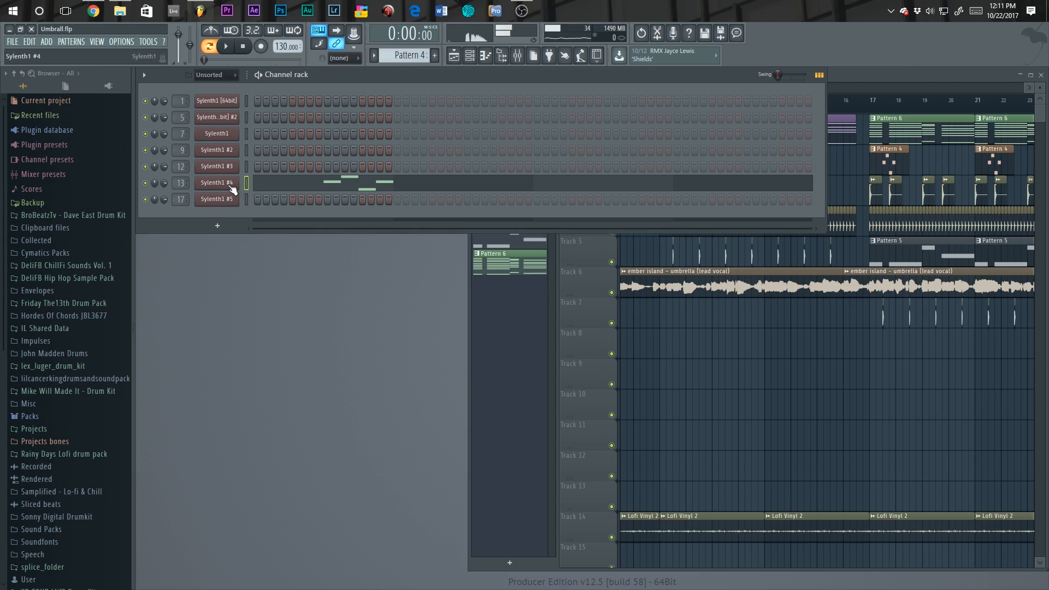
Step: Open Sylenth1 #4 and inspect its preset list, oscillator parts and EQ effect settings
left_click(213, 182)
left_click_drag(362, 63, 697, 99)
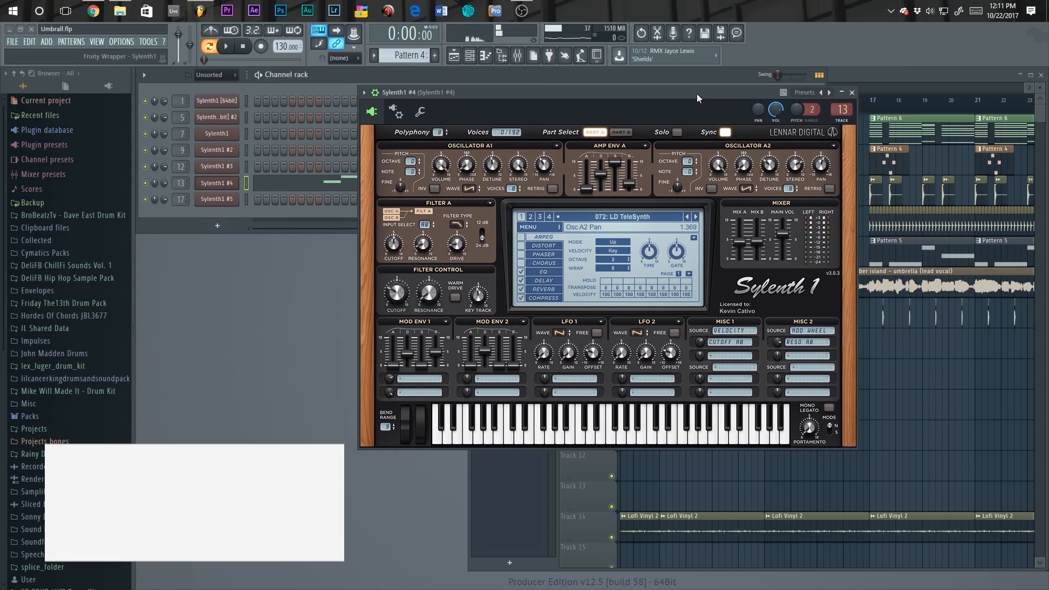
left_click(631, 215)
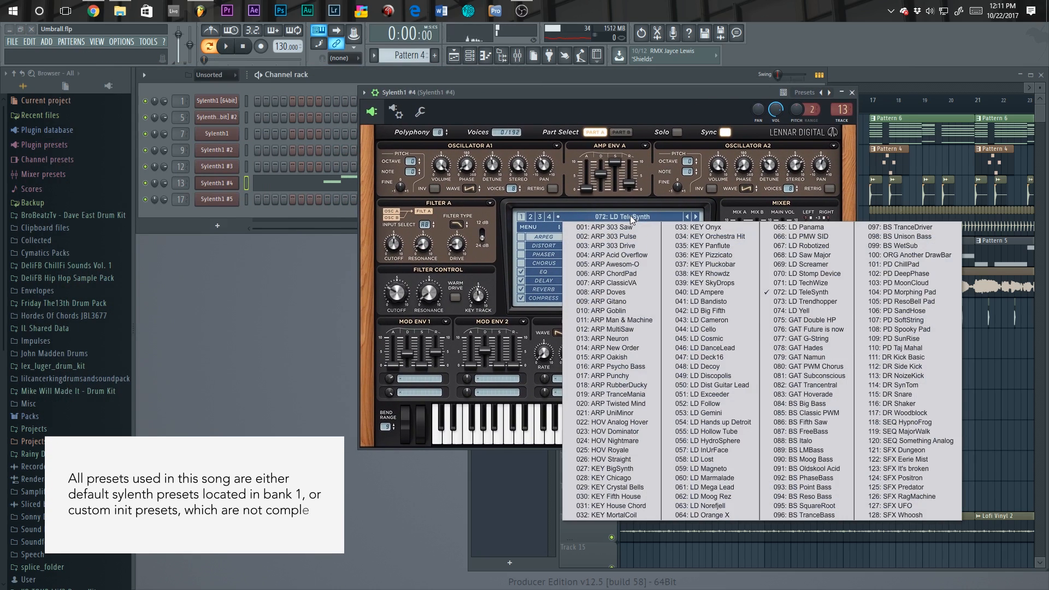
left_click(549, 112)
left_click_drag(542, 96, 605, 94)
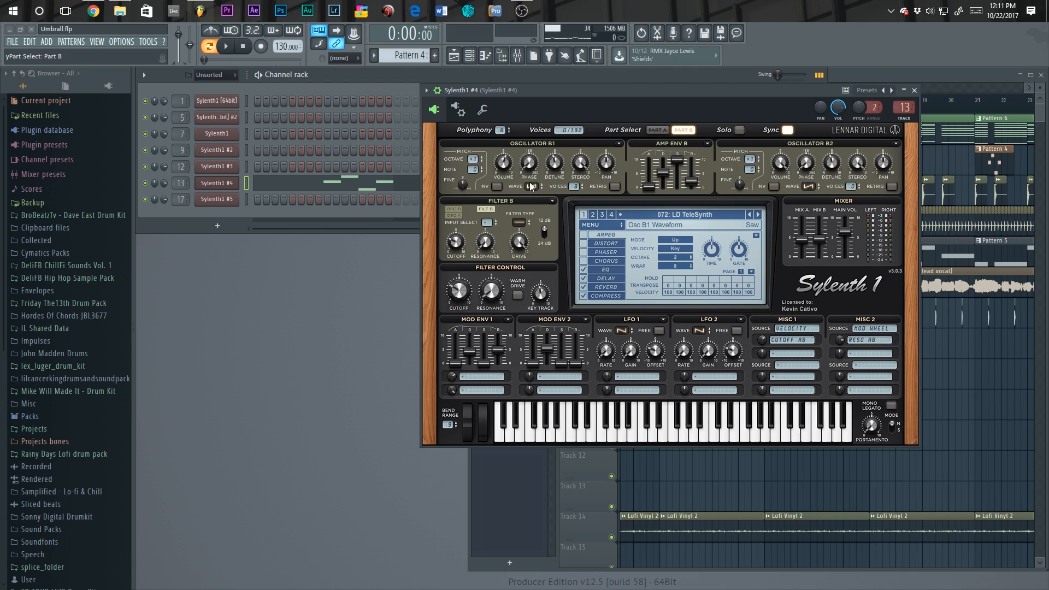
left_click_drag(659, 93, 668, 92)
left_click(616, 270)
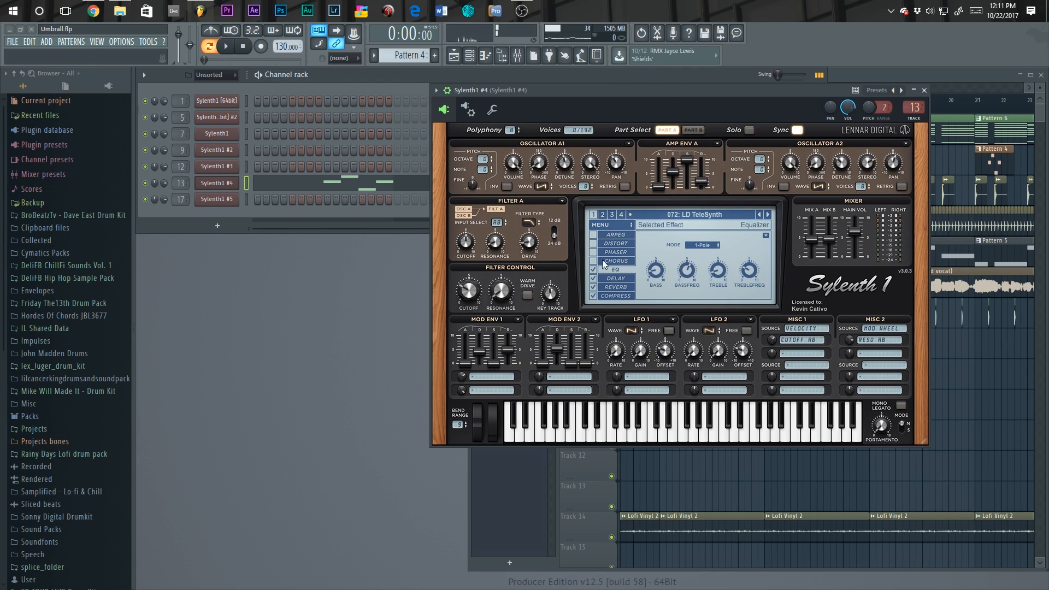
Step: Review the delay and reverb effect settings of Sylenth1 #4 and close its window
left_click(616, 278)
left_click(618, 294)
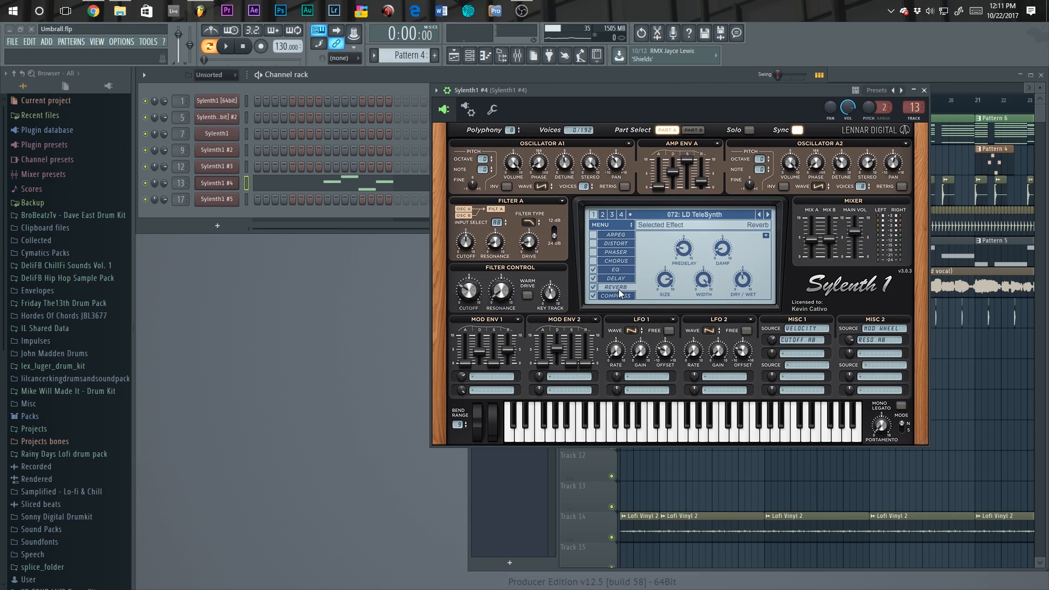
mouse_move(631, 92)
left_mouse_down()
mouse_move(607, 108)
mouse_move(619, 102)
left_mouse_up()
key("Escape")
Step: Open the mixer on the Sylenth1 #4 insert, inspect its ValhallaShimmer settings and close the effect
left_click(518, 55)
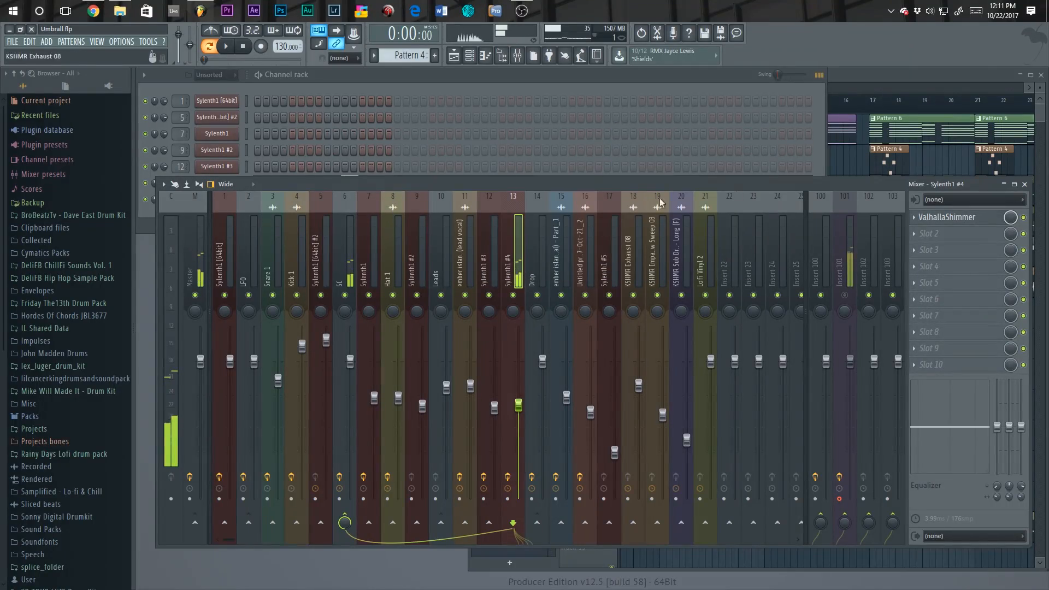
left_click(939, 225)
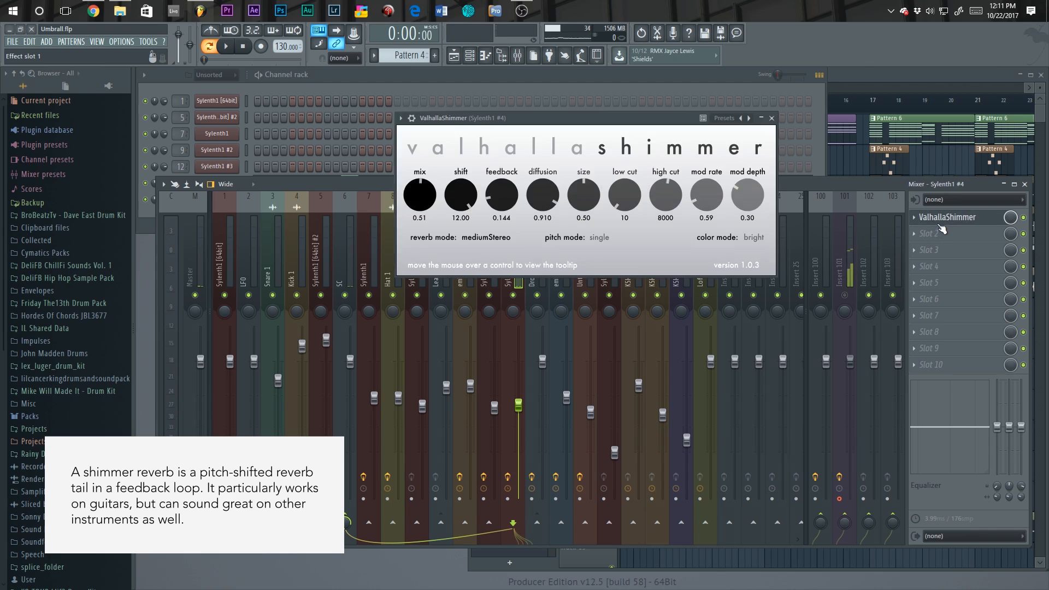
left_click_drag(638, 117, 640, 162)
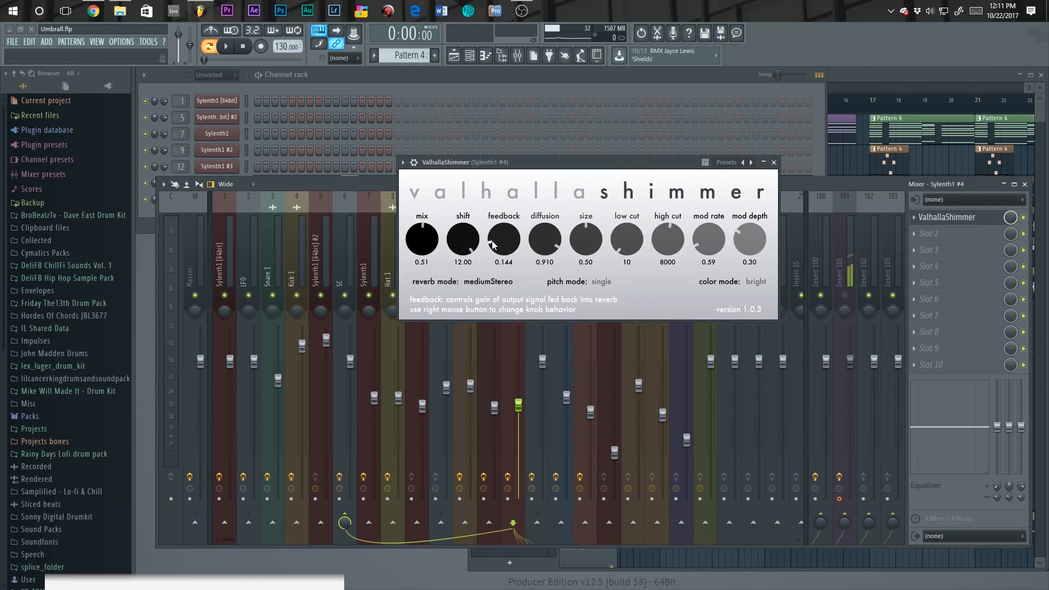
key("Escape")
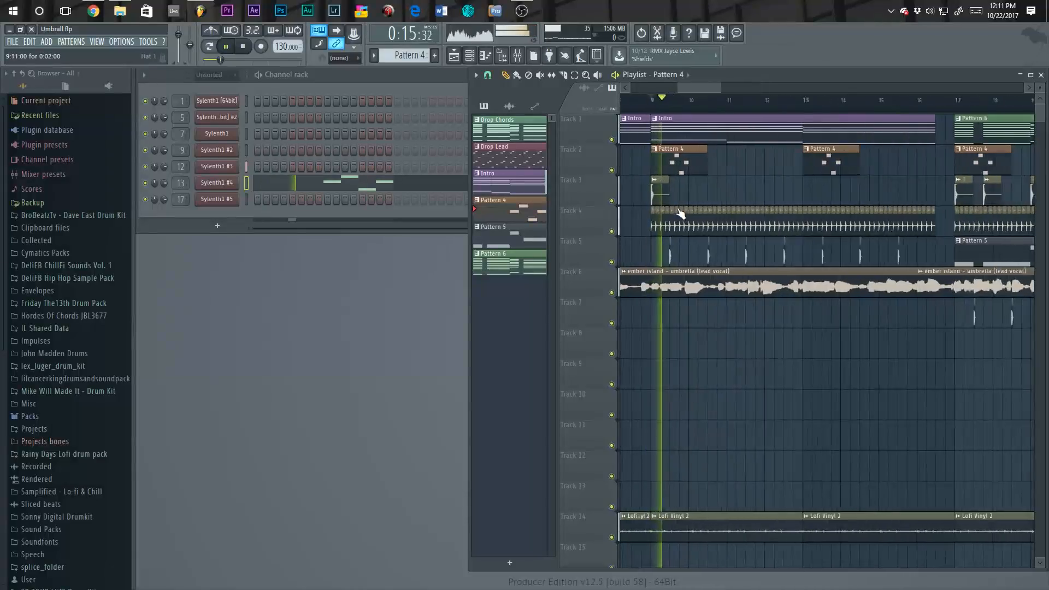
Step: Play the section from bar 9 and examine the Hat 1 clips on Track 4 and the BD_Vince kick on Track 3
scroll(680, 213, "down", 3)
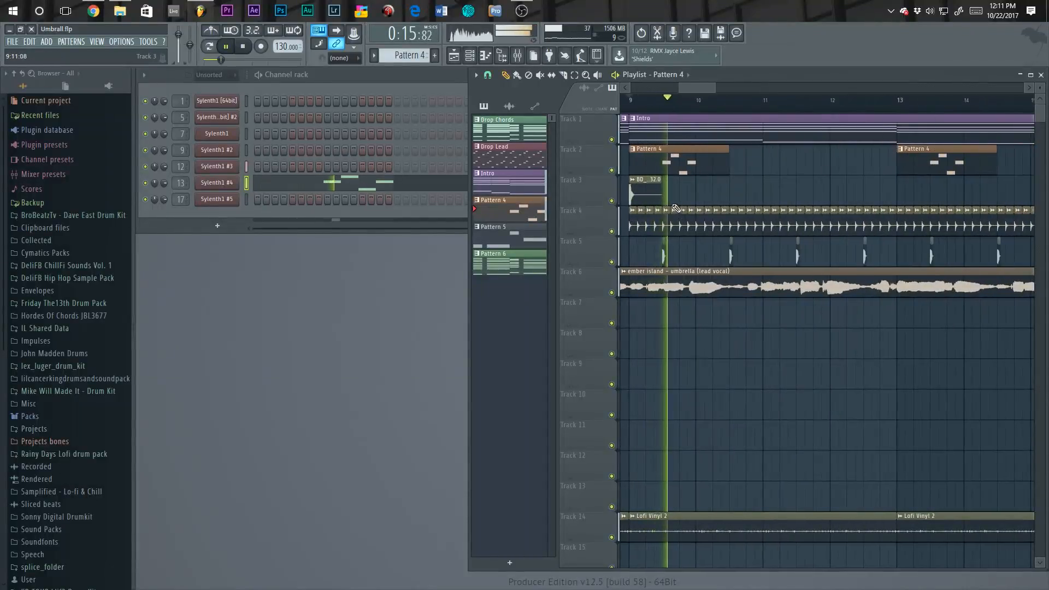
left_click(684, 225)
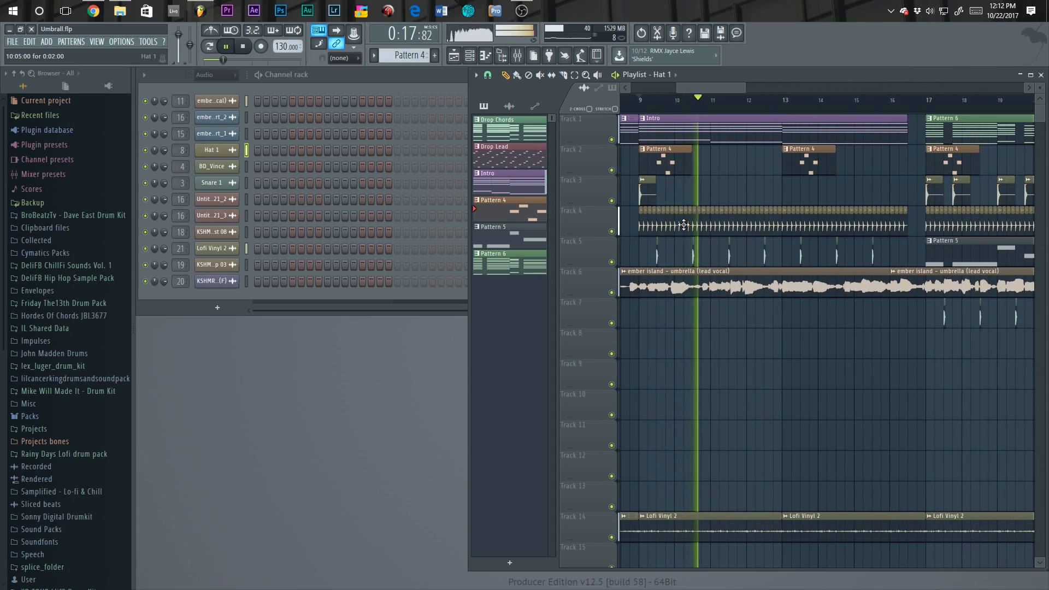
scroll(675, 219, "down", 5)
scroll(670, 218, "up", 2)
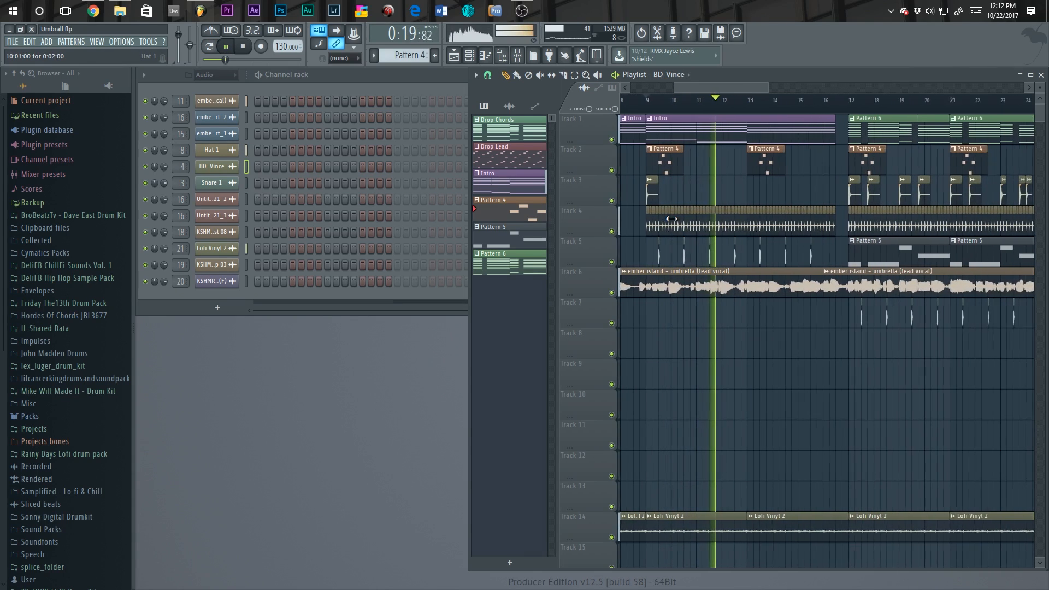
Step: Mute Tracks 1, 2, 6 and 14 and play the drum tracks on their own from bar 9
key("space")
left_click_drag(612, 139, 611, 170)
scroll(645, 230, "up", 3)
left_click(612, 293)
key("space")
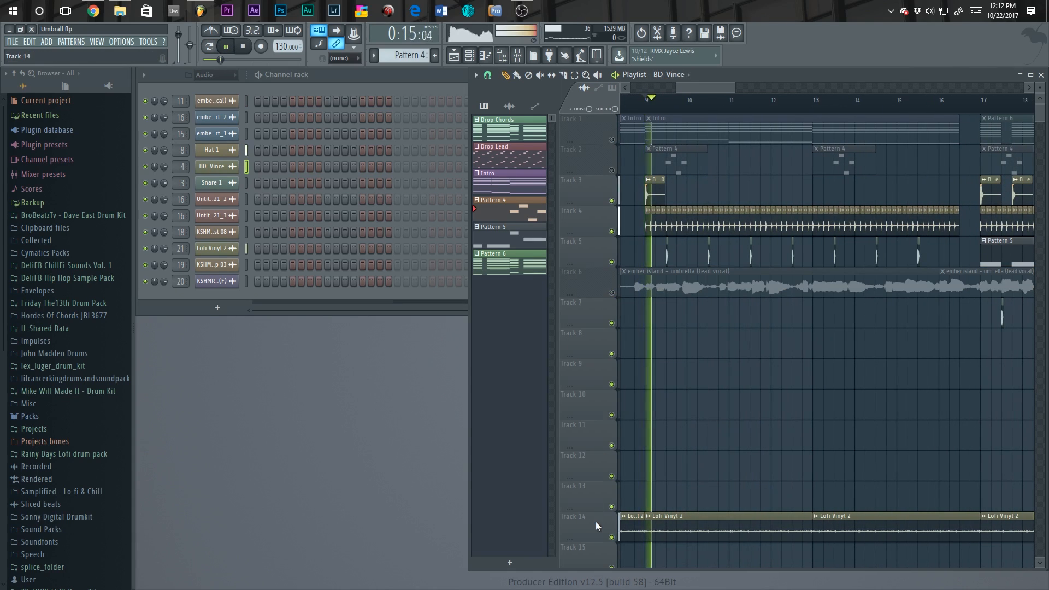
left_click(612, 537)
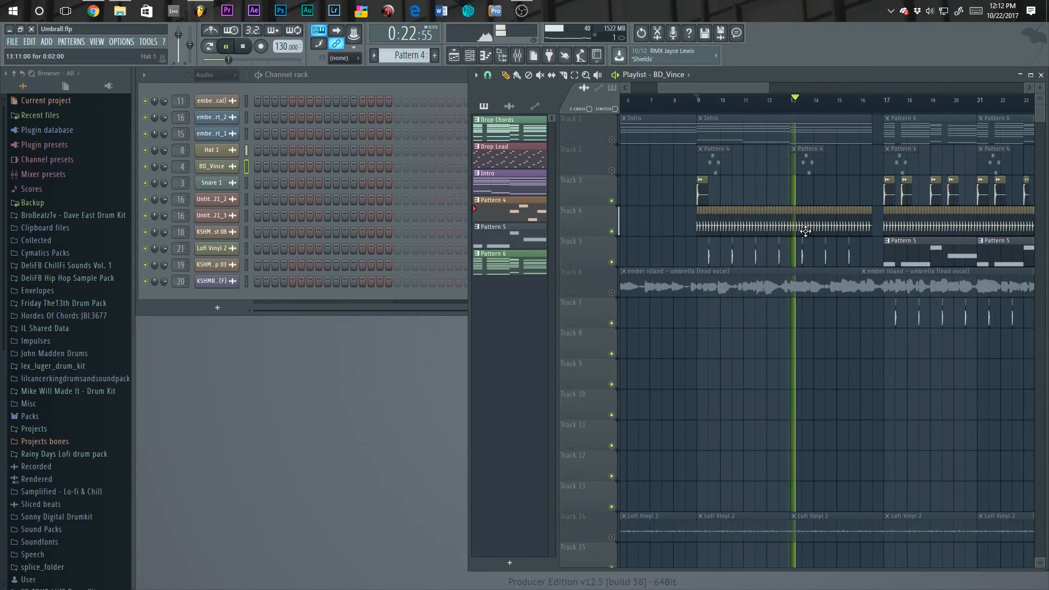
Step: Stop playback, inspect the kick, hat and snare clips at bar 9 up close and replay them briefly
key("space")
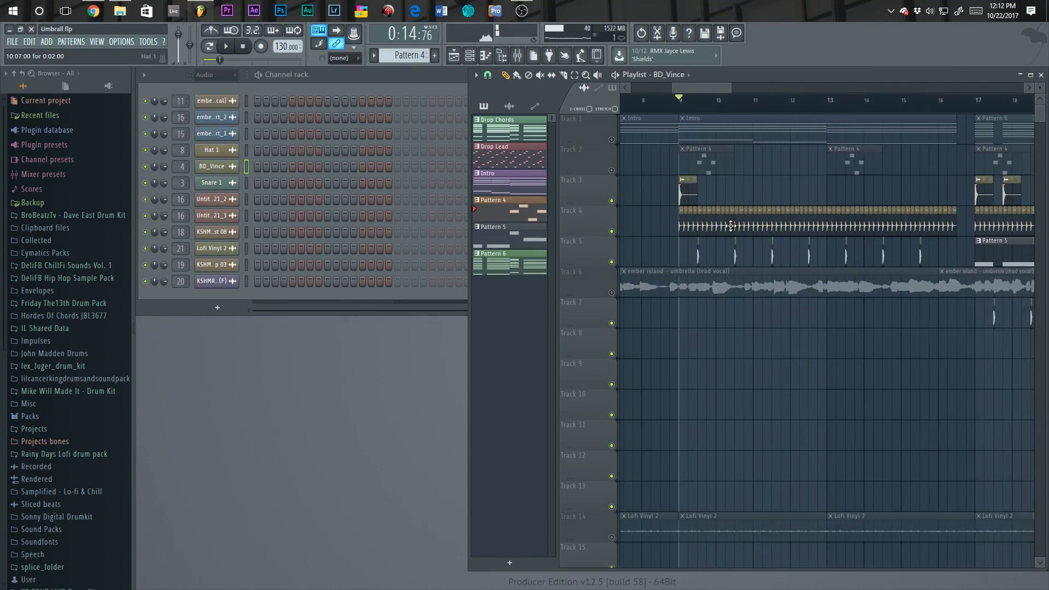
scroll(761, 221, "up", 4)
scroll(634, 242, "down", 5)
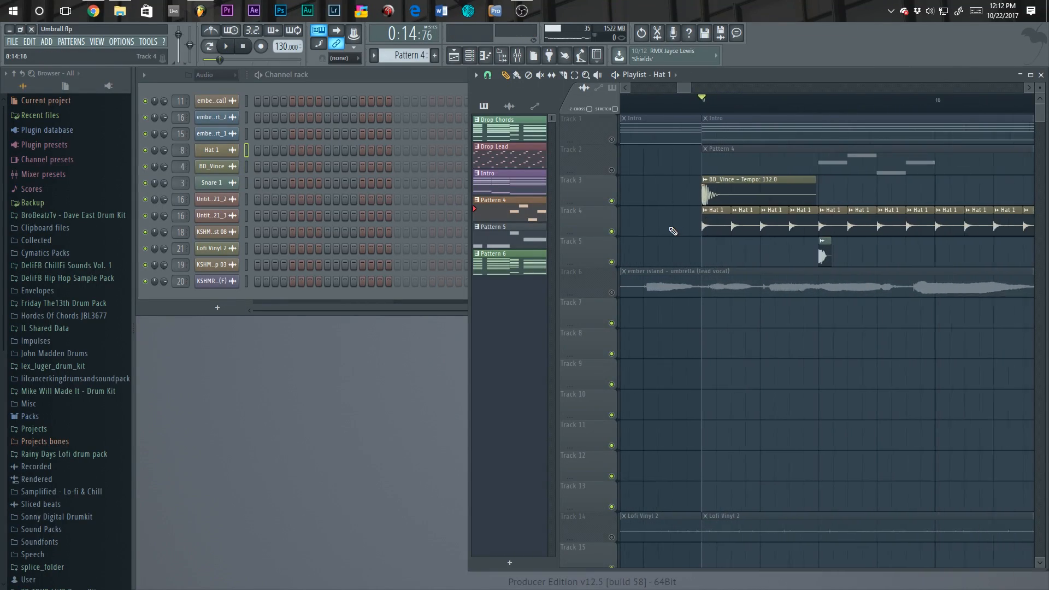
key("space")
scroll(635, 242, "down", 3)
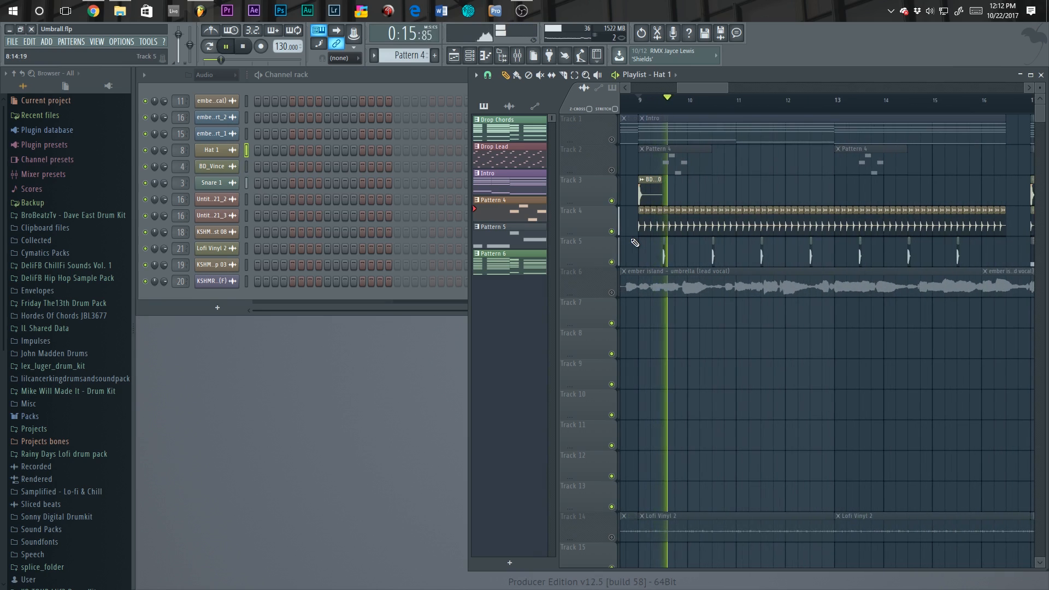
key("space")
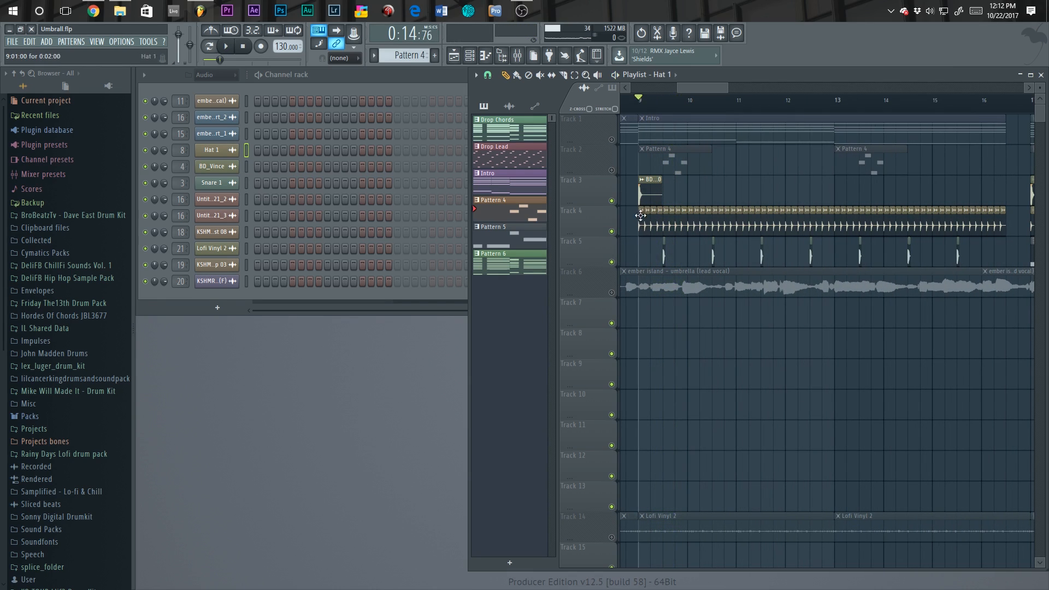
scroll(646, 197, "down", 2)
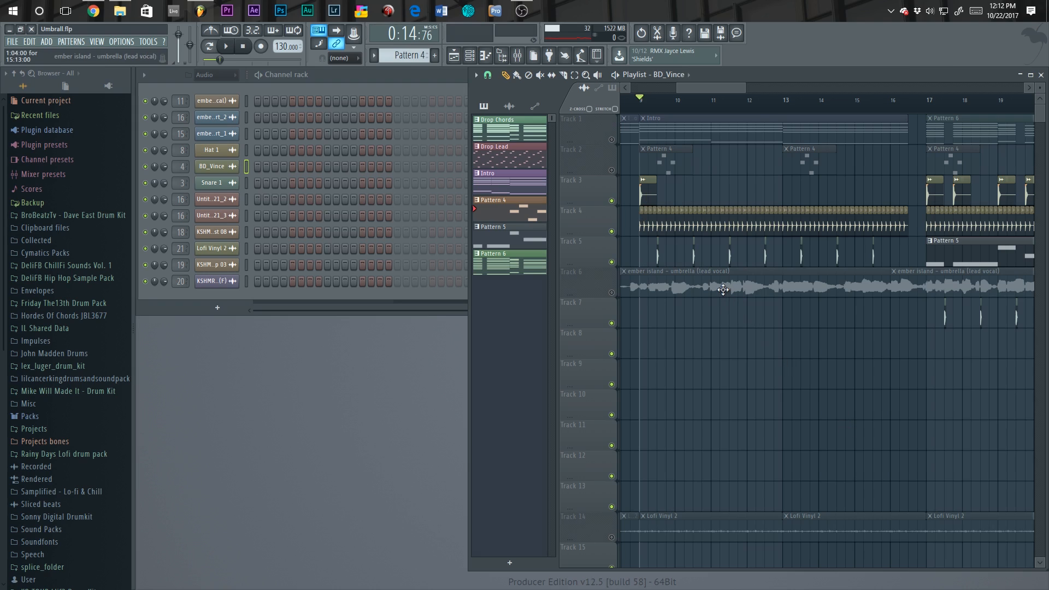
Step: Unmute the lead vocal on Track 6, the Lofi Vinyl 2 clips on Track 14 and the other muted tracks
left_click(612, 292)
scroll(611, 382, "down", 2)
left_click(612, 477)
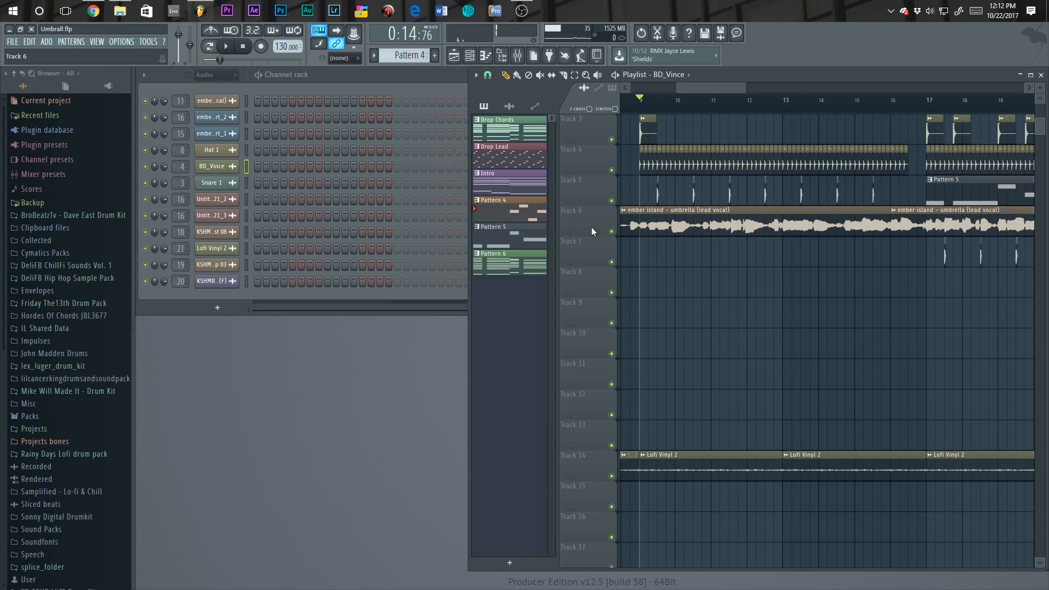
left_click(612, 232)
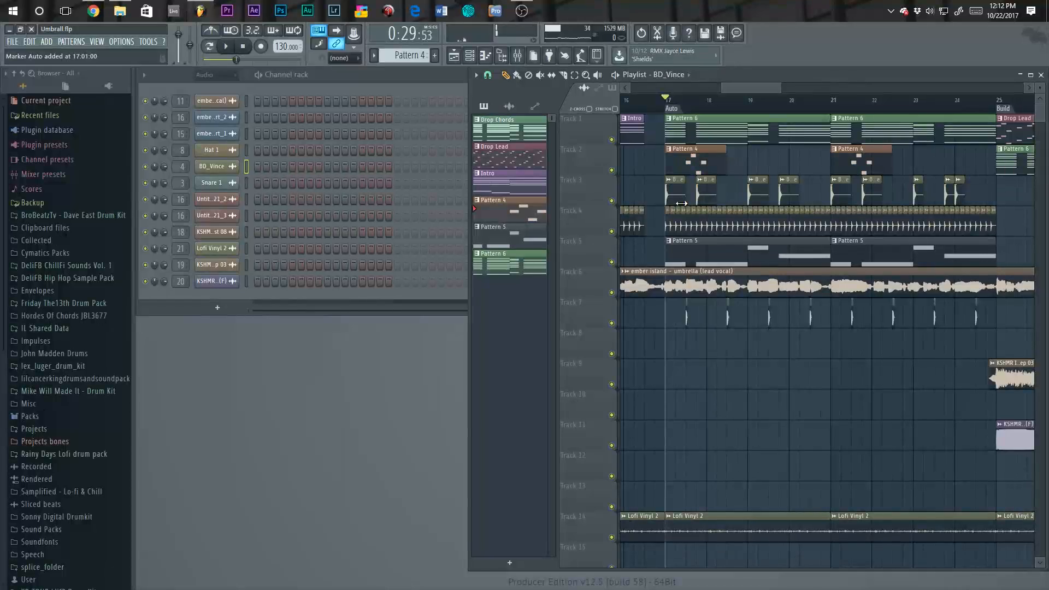
Step: Rename the time marker at bar 17 to Bridge and look over the arrangement down to the Track 18 automation clip
right_click(669, 114)
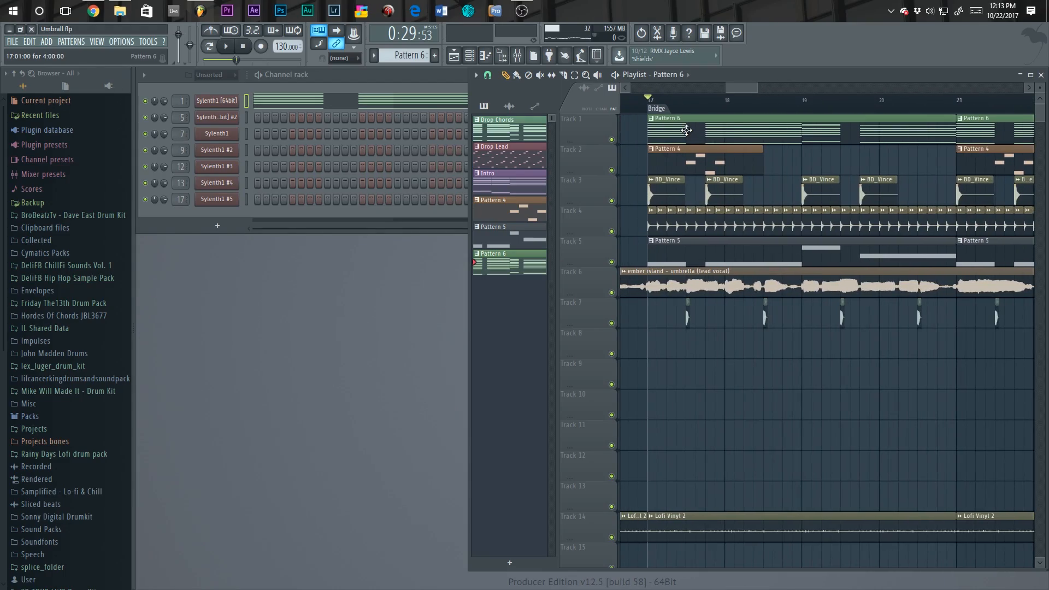
scroll(687, 130, "down", 4)
scroll(670, 377, "down", 3)
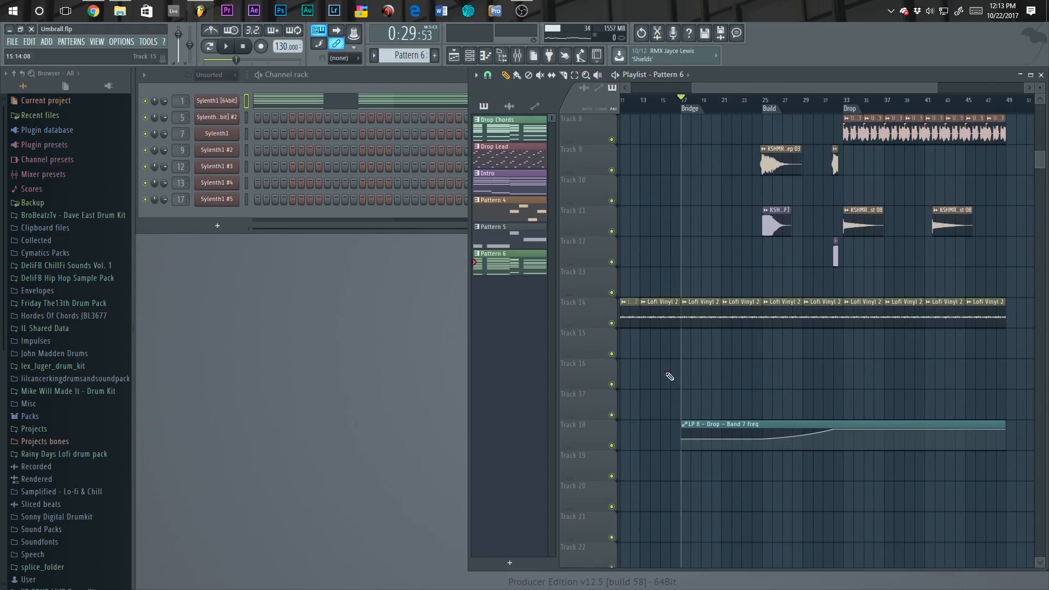
scroll(695, 135, "up", 3)
Step: Audition the Pattern 6 chords with Track 1 isolated and check their Sylenth1 [64bit] channel
key("space")
scroll(697, 156, "up", 2)
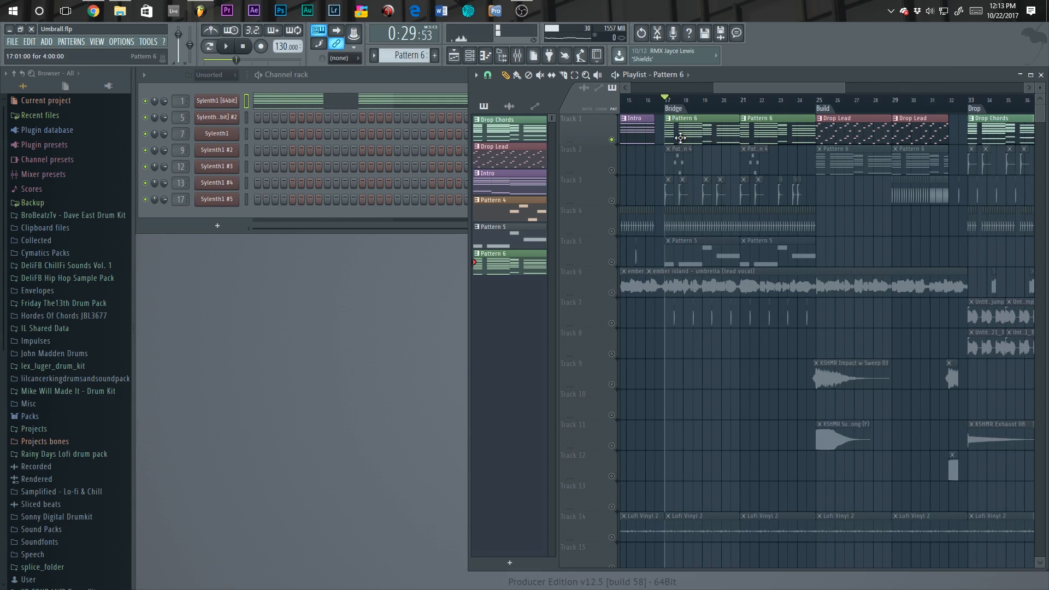
scroll(680, 138, "down", 5)
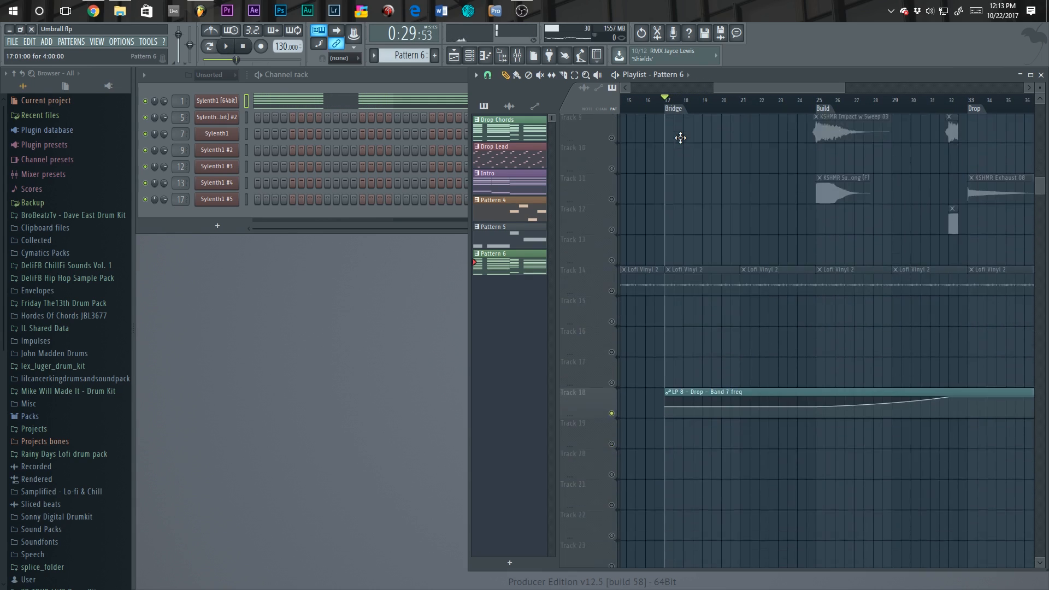
left_click(225, 101)
left_click(858, 142)
scroll(587, 209, "up", 5)
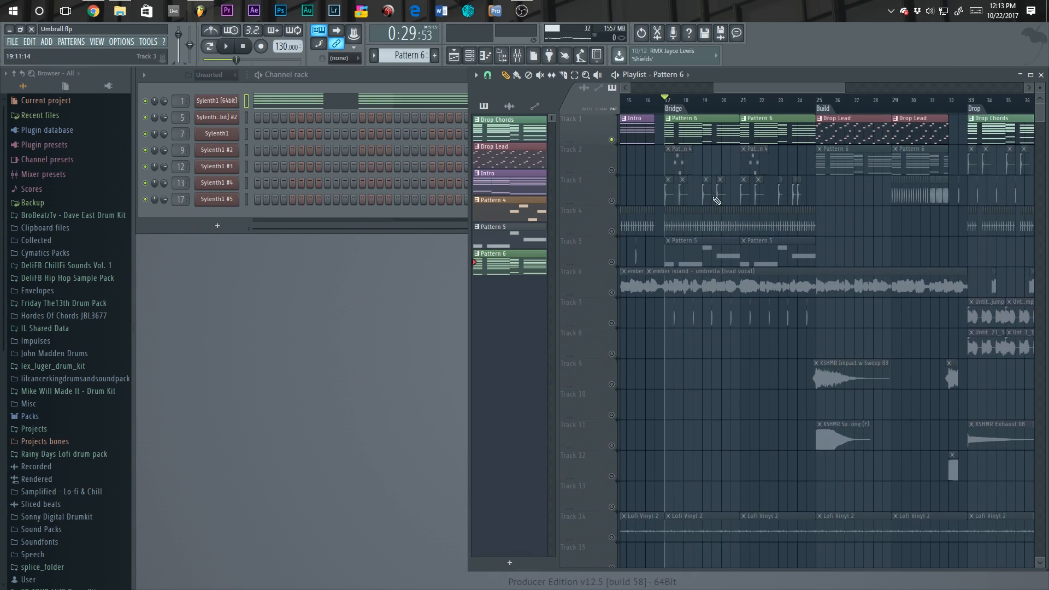
Step: Unmute drum Tracks 3, 4 and 7, mute Track 1 and play the bridge drums from bar 17
left_click(612, 201)
left_click(611, 232)
left_click(612, 140)
scroll(695, 218, "up", 3)
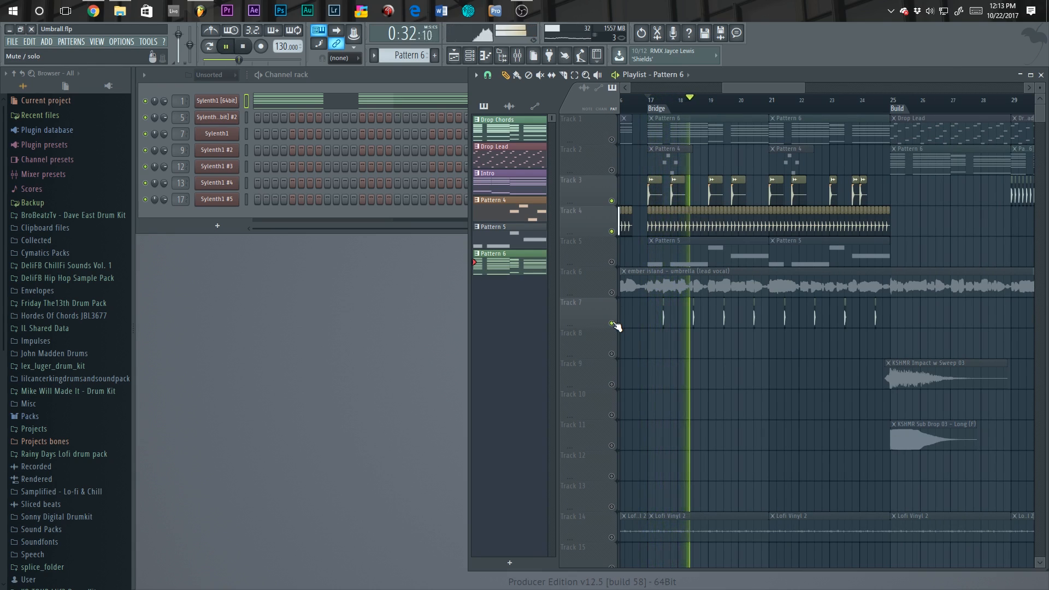
scroll(703, 251, "up", 4)
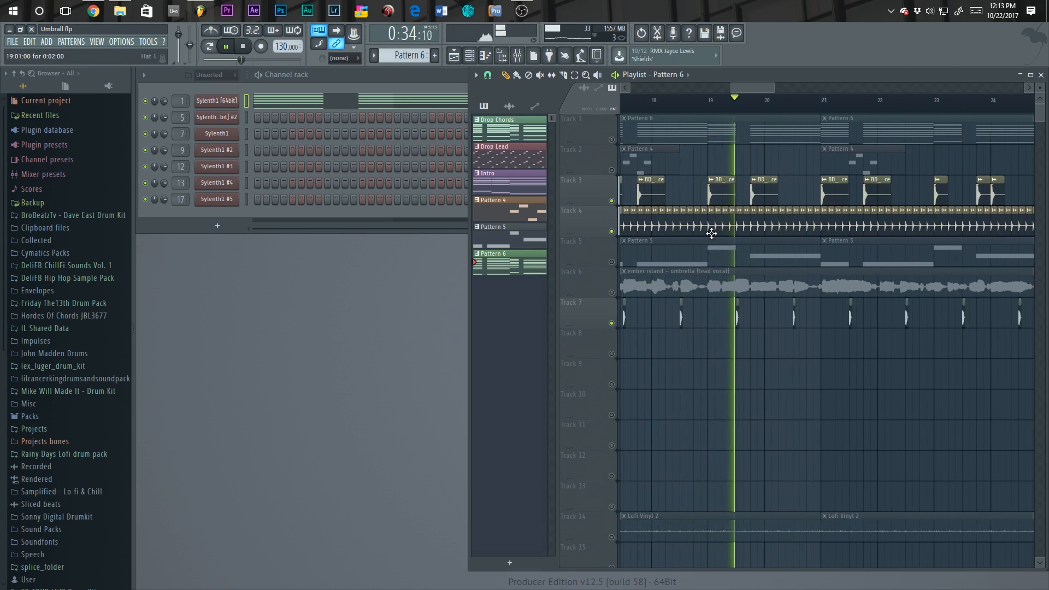
scroll(804, 228, "down", 4)
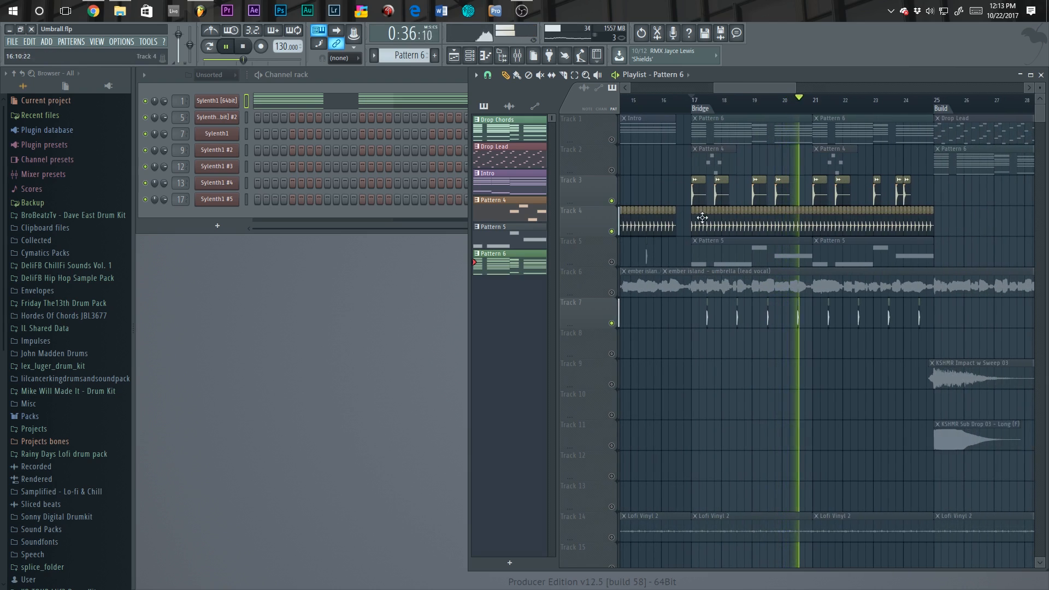
Step: Delete the extra BD_Vince kick clip at bar 24 on Track 3 and save the project
scroll(889, 219, "up", 2)
left_click(884, 217)
scroll(884, 217, "up", 3)
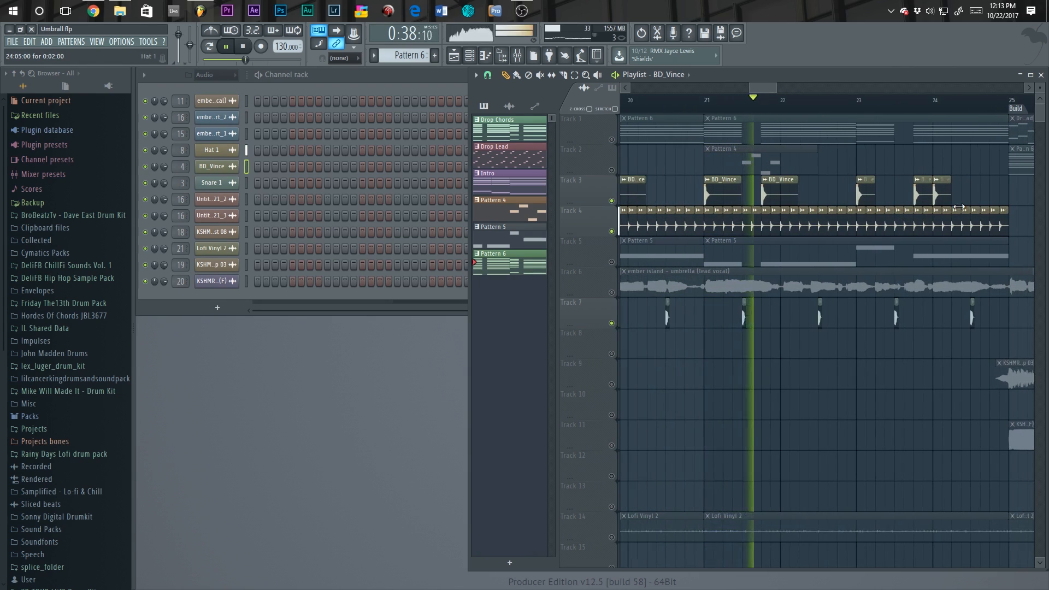
scroll(947, 193, "up", 3)
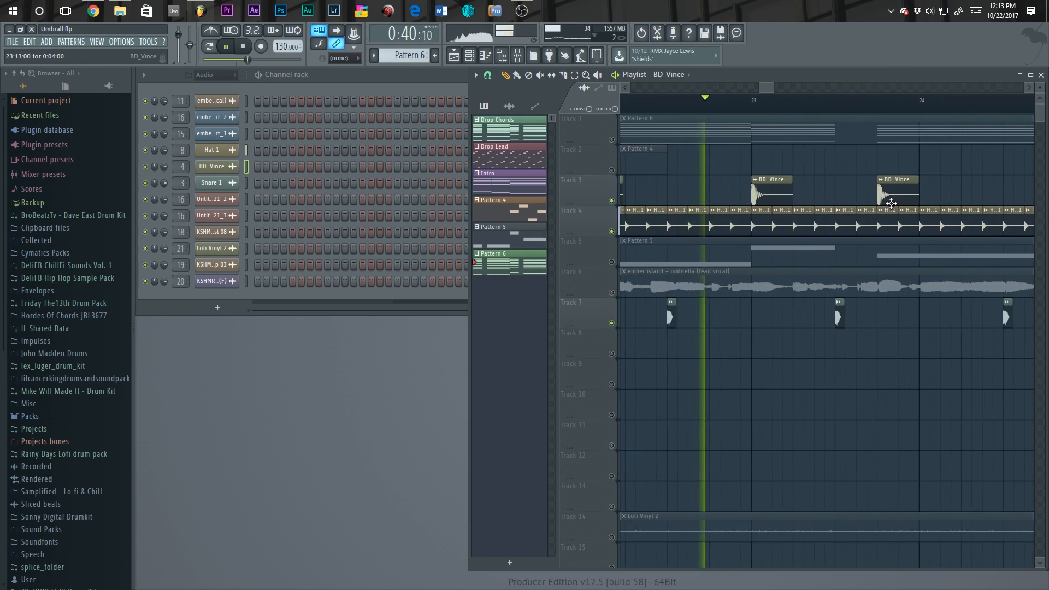
scroll(793, 259, "down", 3)
key("ctrl+s")
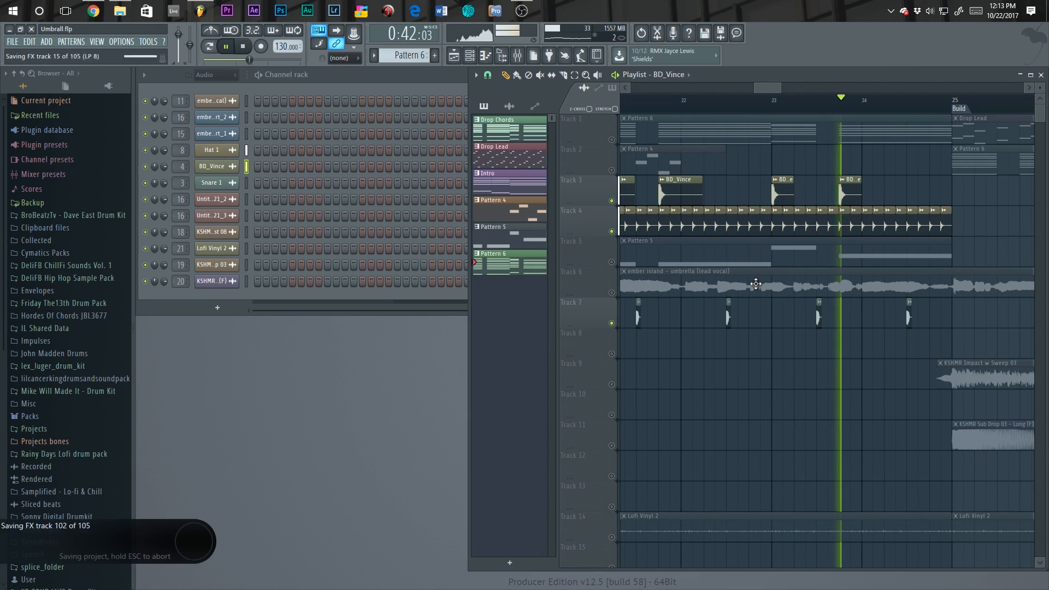
Step: Unmute Track 5, mute drum Tracks 3, 4 and 7, and play the Pattern 5 clips from the bridge
scroll(869, 354, "down", 5)
left_click(611, 262)
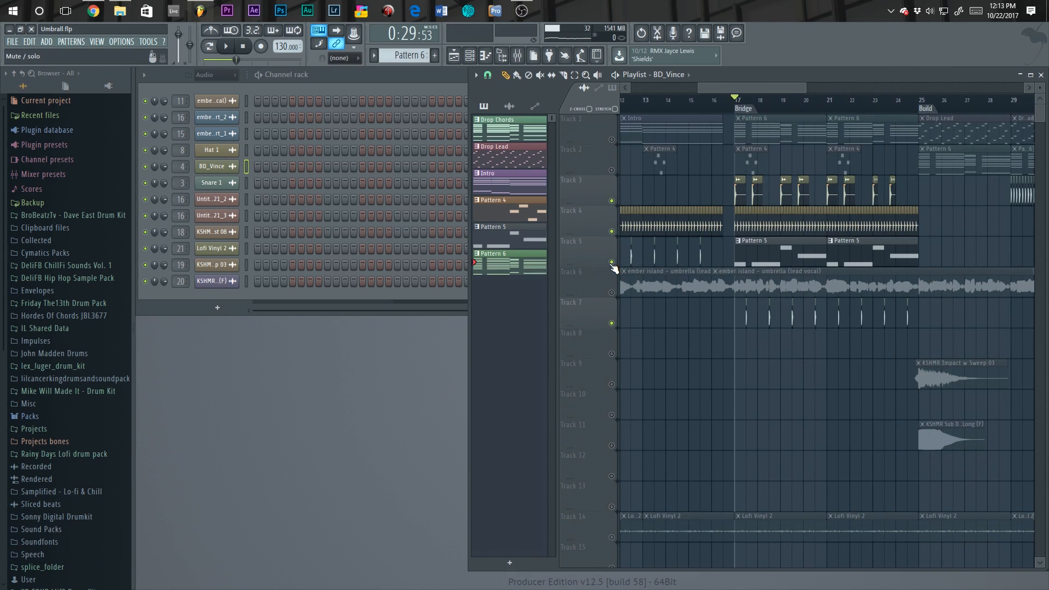
scroll(686, 253, "up", 2)
left_click(611, 232)
left_click(612, 201)
scroll(622, 267, "down", 3)
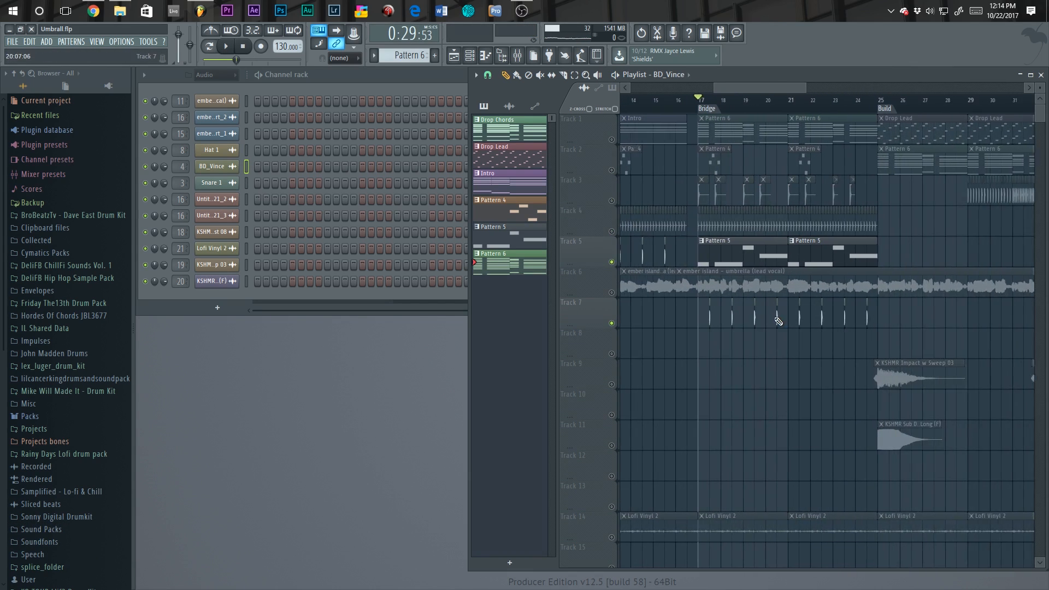
key("space")
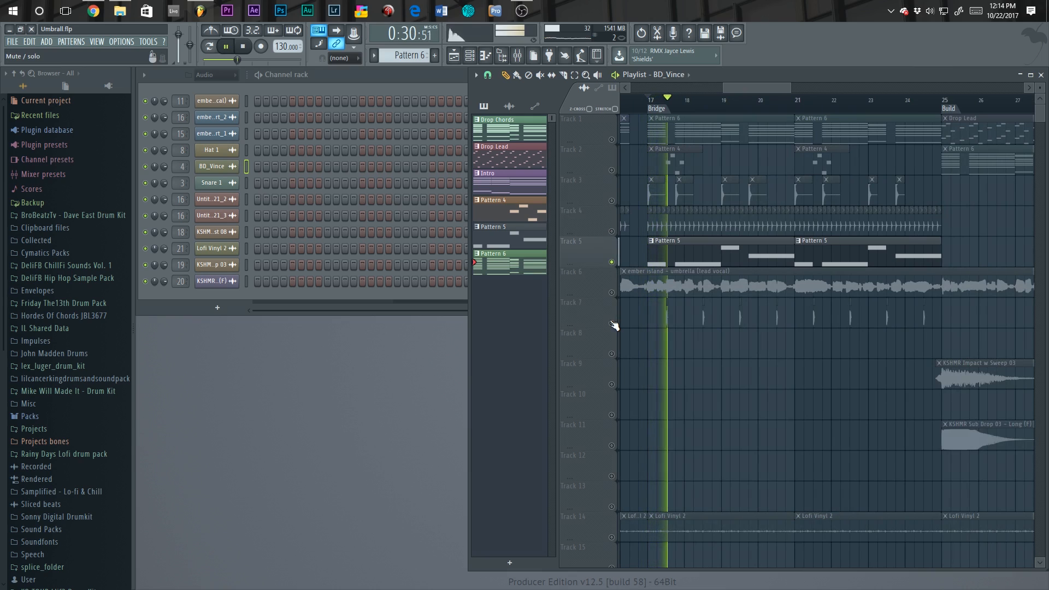
Step: Open Pattern 5's Sylenth1 [64bit] #2 channel, review its oscillators and distortion effect, and close the window
double_click(671, 265)
key("space")
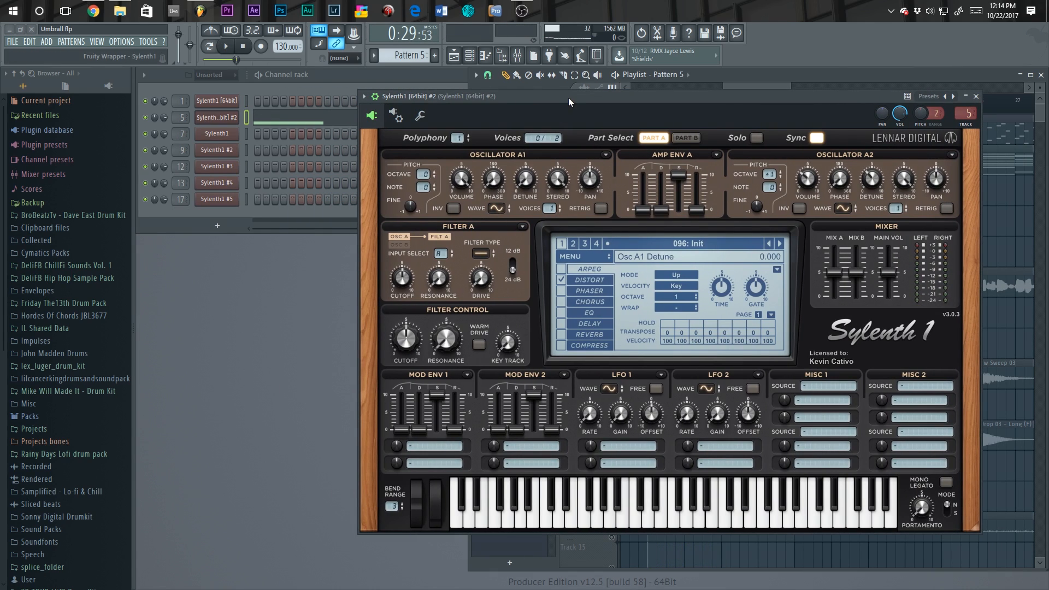
left_click_drag(568, 97, 593, 97)
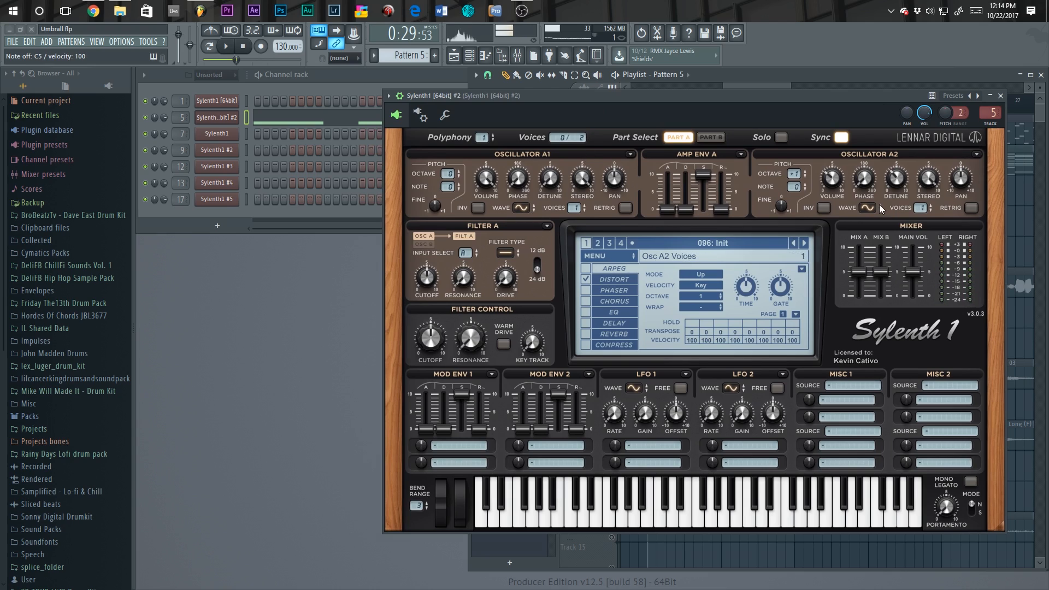
left_click(614, 279)
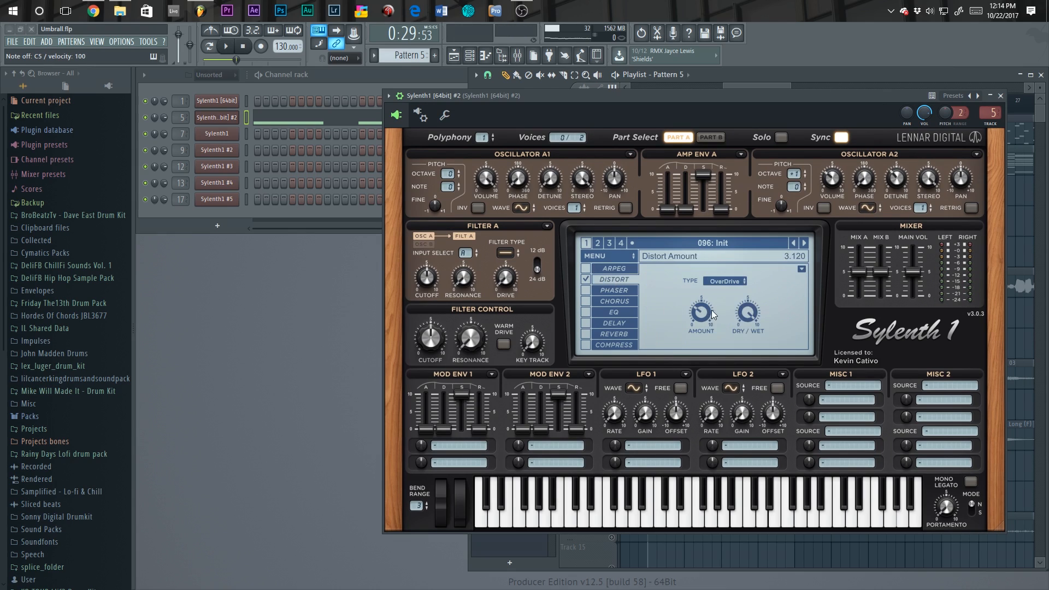
key("Escape")
key("space")
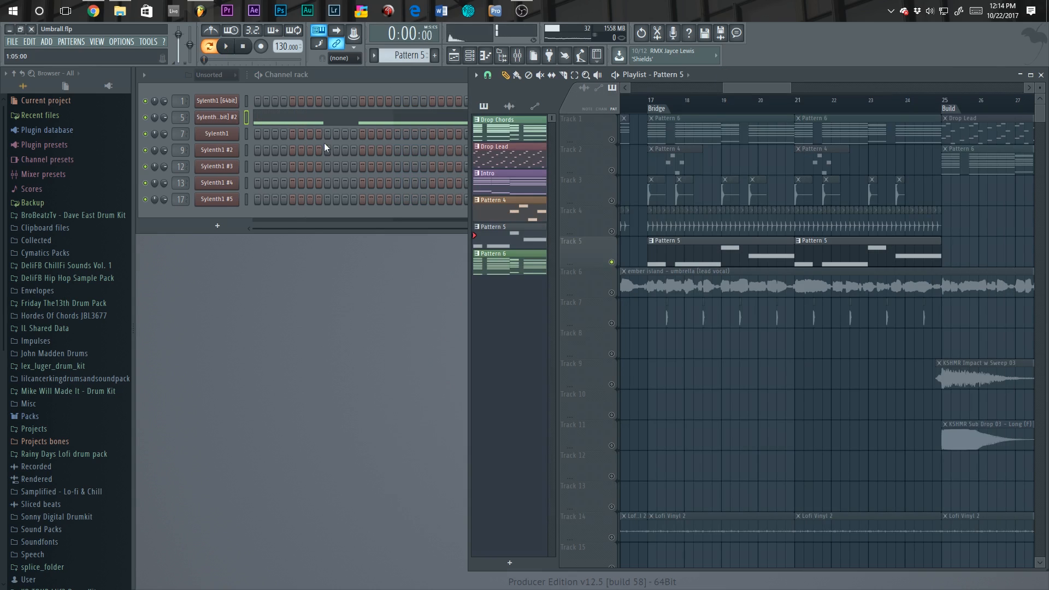
Step: Unmute Track 1 and review the LP 8 - Drop - Band 7 freq automation clip on Track 18
left_click(613, 140)
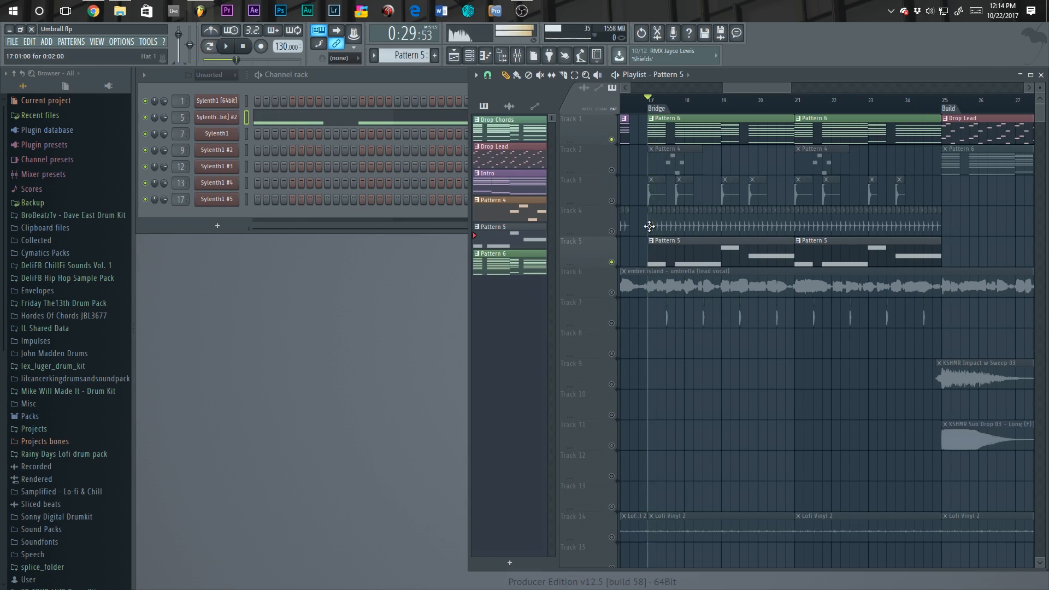
scroll(649, 204, "down", 6)
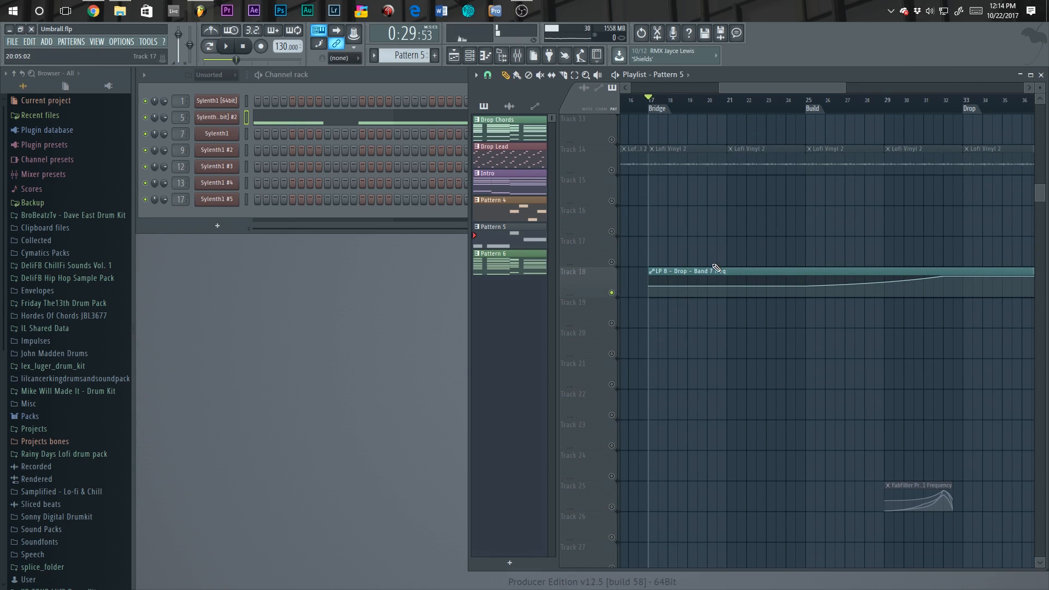
scroll(717, 268, "up", 6)
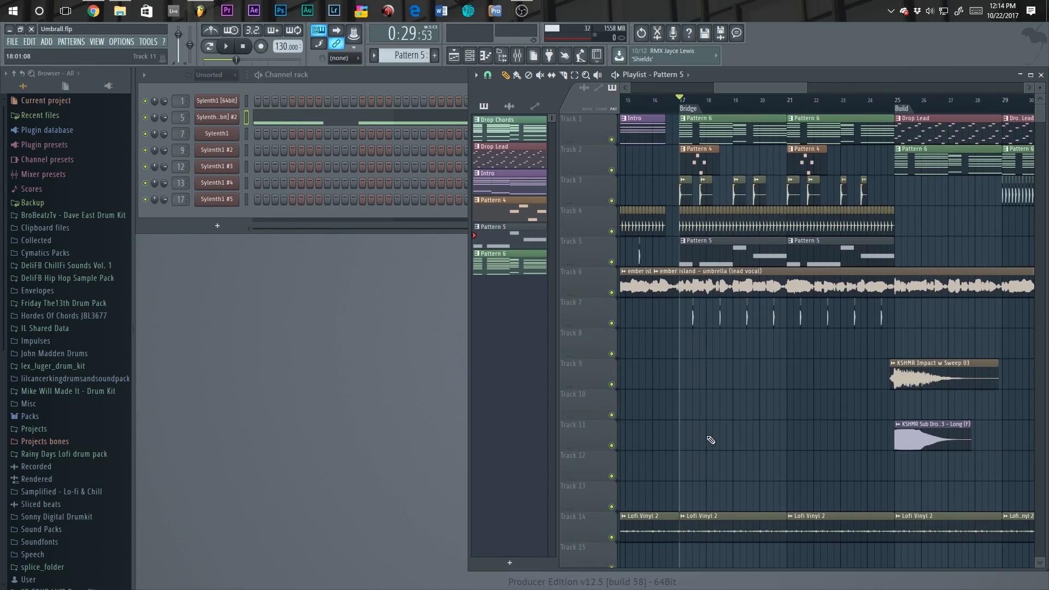
Step: Play the full bridge from bar 17 with all tracks unmuted, select Pattern 6, and stop playback at the build
key("space")
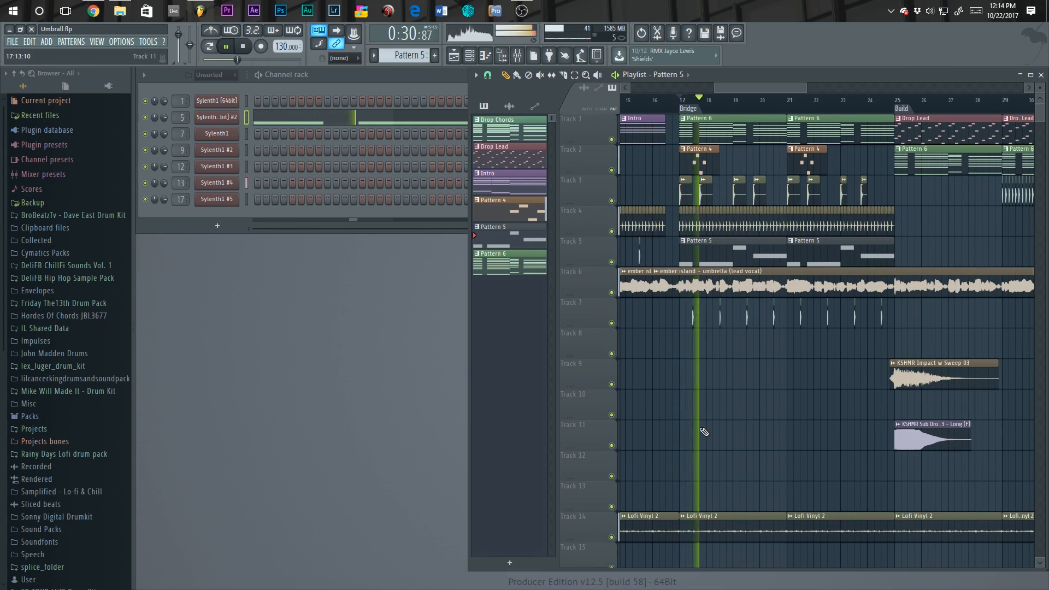
scroll(702, 416, "down", 1)
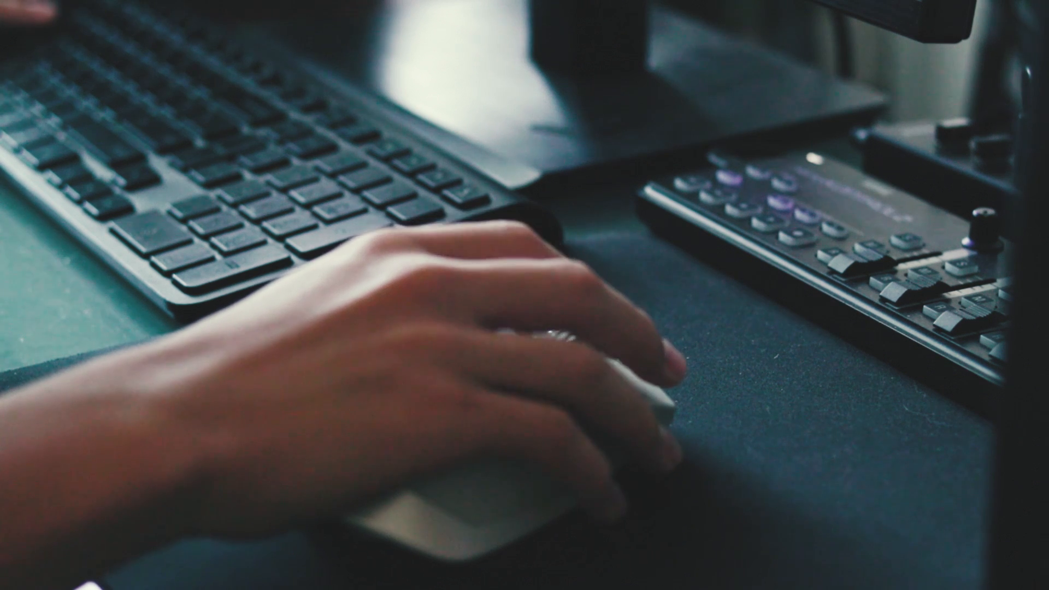
scroll(746, 229, "up", 1)
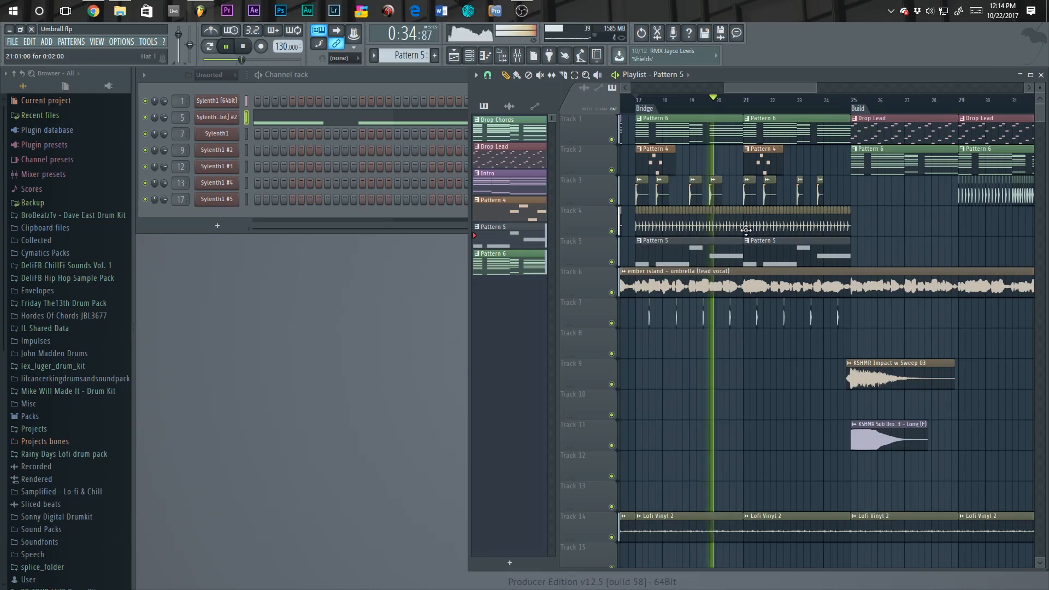
scroll(792, 246, "up", 1)
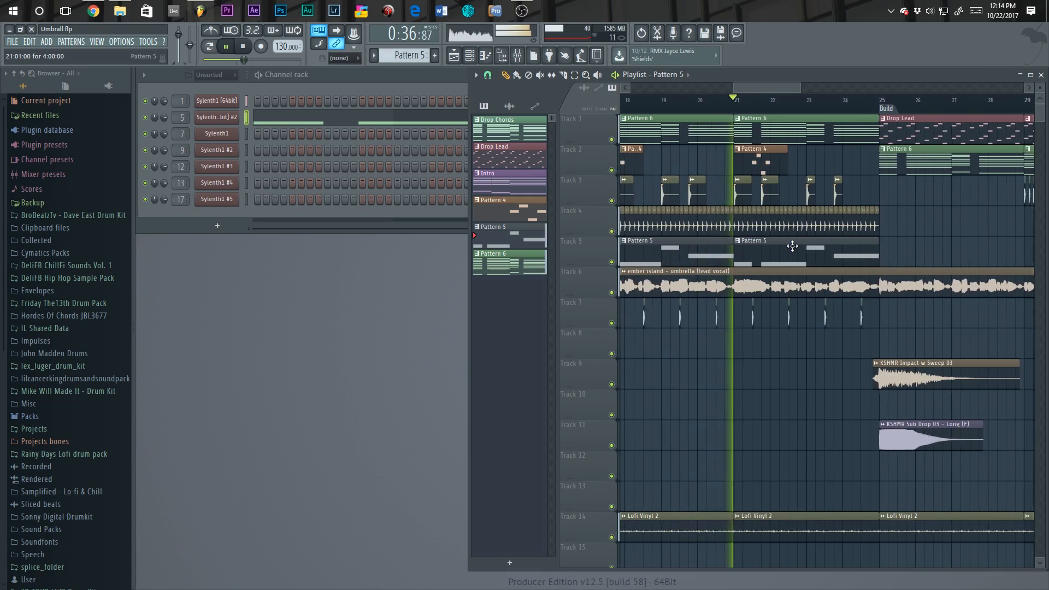
scroll(792, 246, "up", 1)
left_click(717, 158)
key("space")
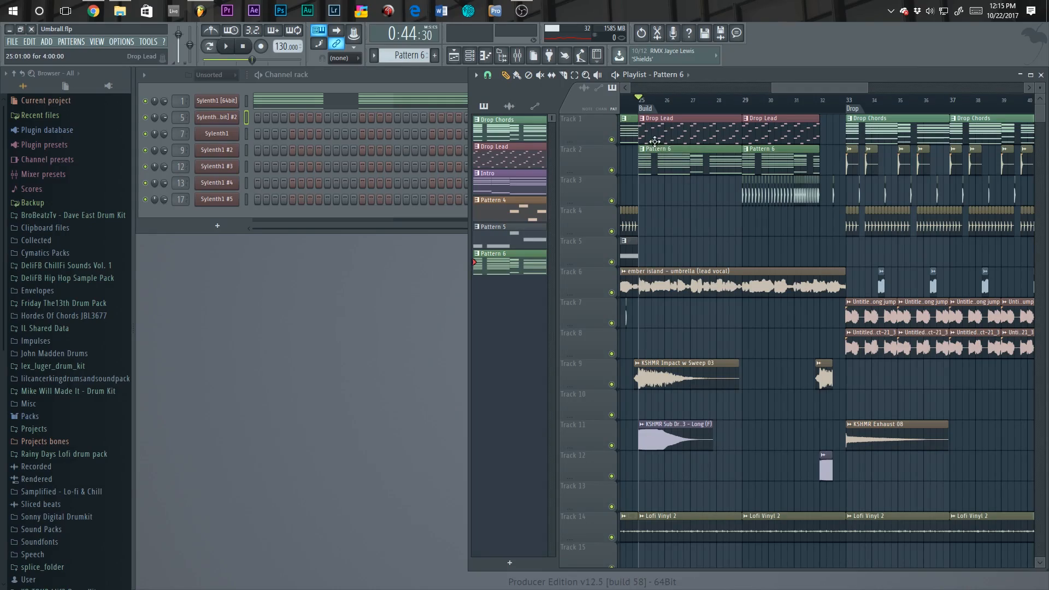
Step: Select the build's Drop Lead and Pattern 6 clips in turn to review their notes
left_click(660, 133)
scroll(692, 162, "down", 3)
scroll(692, 161, "up", 3)
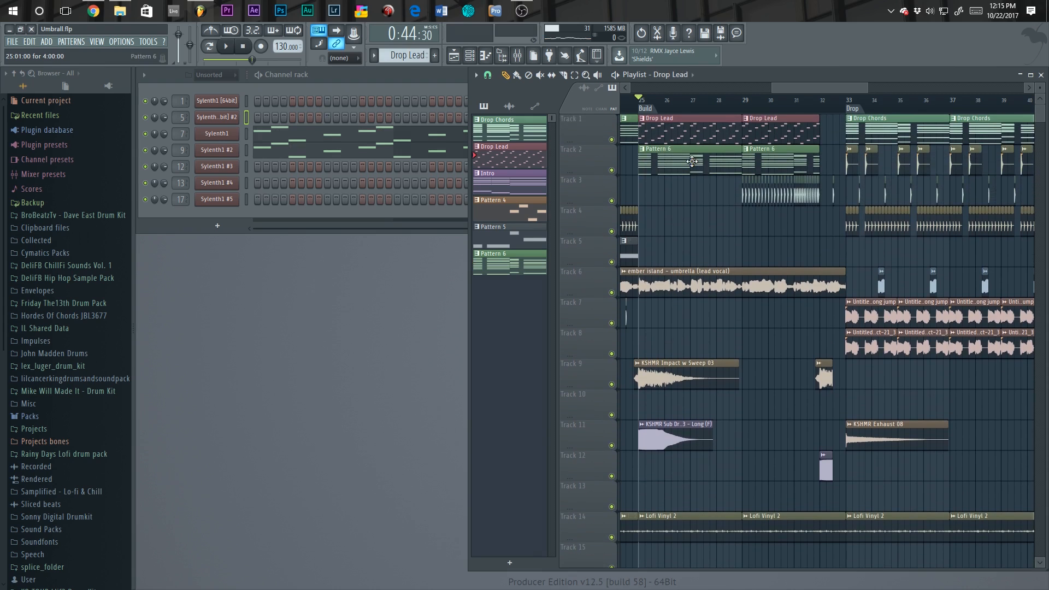
scroll(702, 180, "up", 3)
left_click(708, 165)
scroll(710, 165, "down", 4)
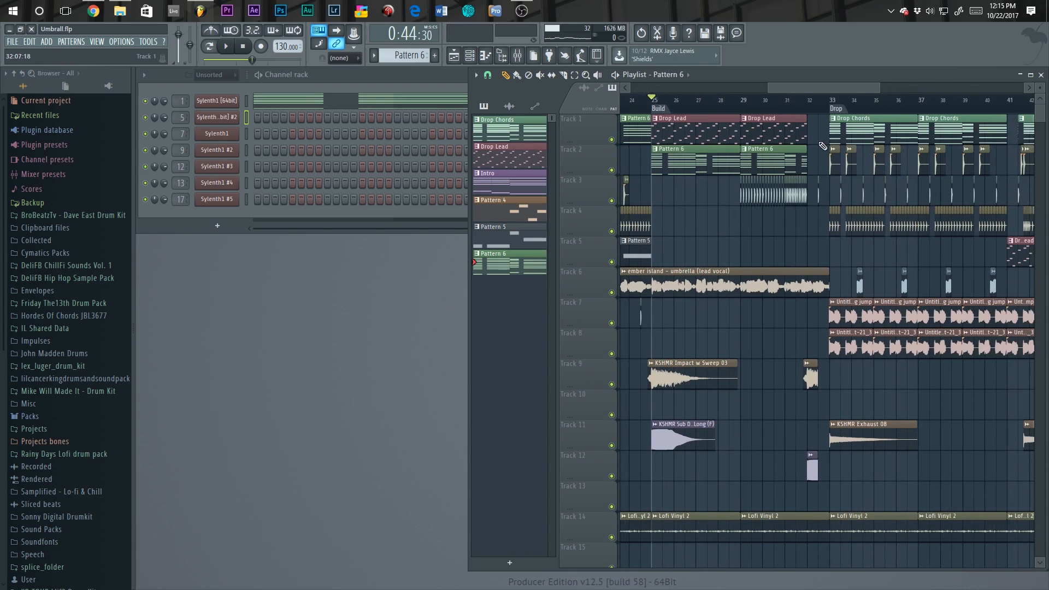
left_click_drag(863, 133, 731, 230)
right_click(731, 229)
scroll(731, 230, "down", 4)
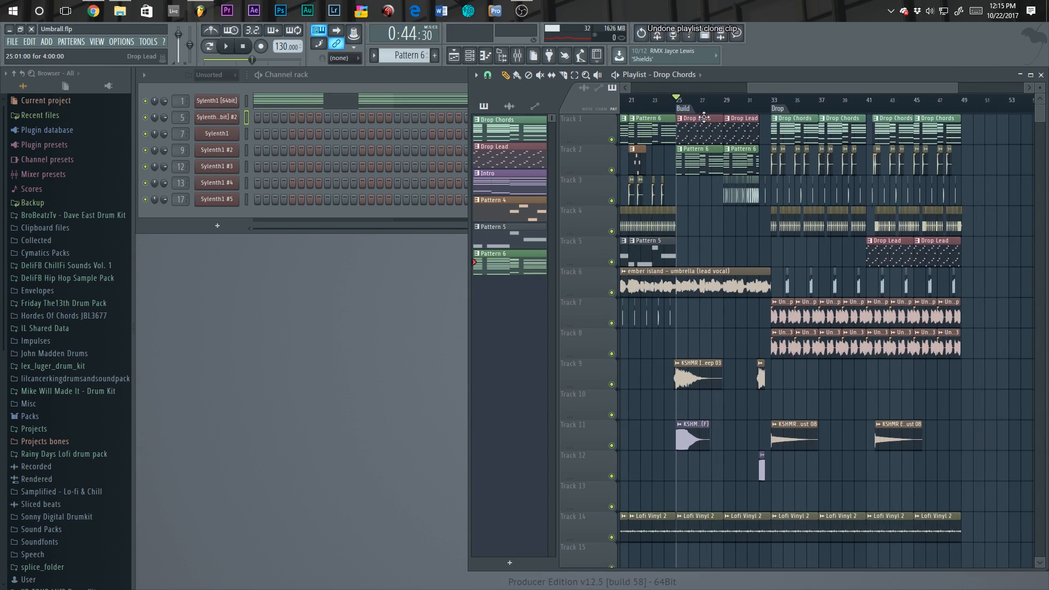
Step: Review the build's effect clips, leave only Tracks 1 and 2 unmuted, and play the build from bar 25
scroll(678, 256, "up", 3)
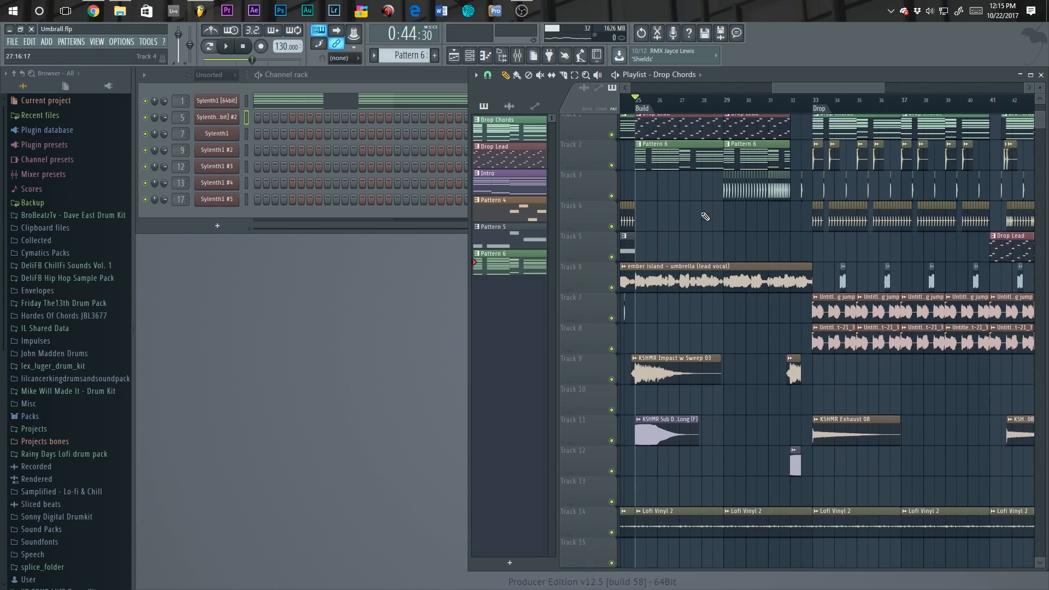
scroll(630, 272, "down", 5)
scroll(630, 272, "up", 3)
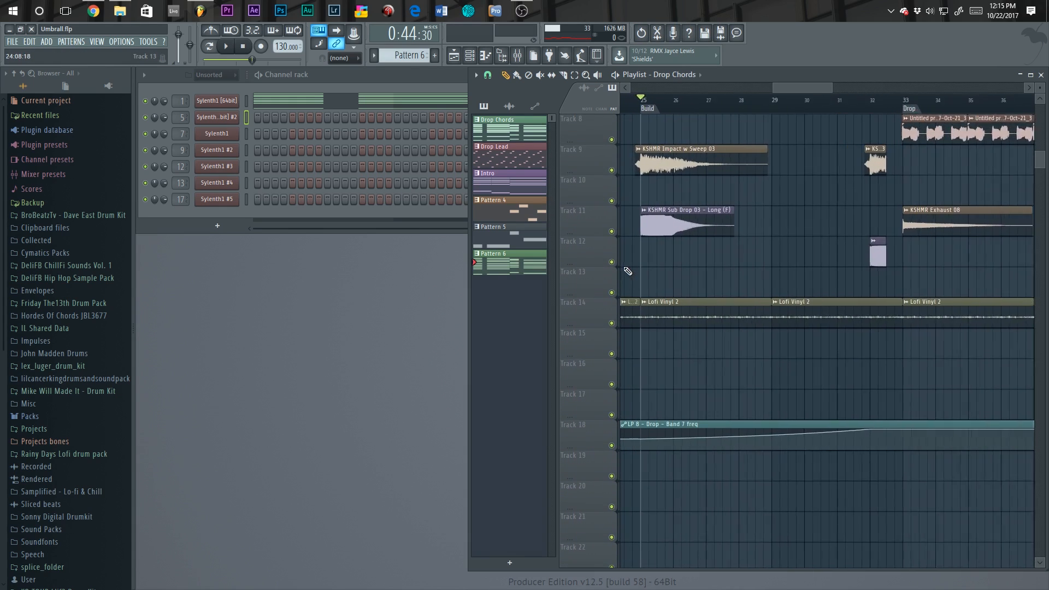
scroll(624, 355, "up", 2)
scroll(620, 295, "up", 4)
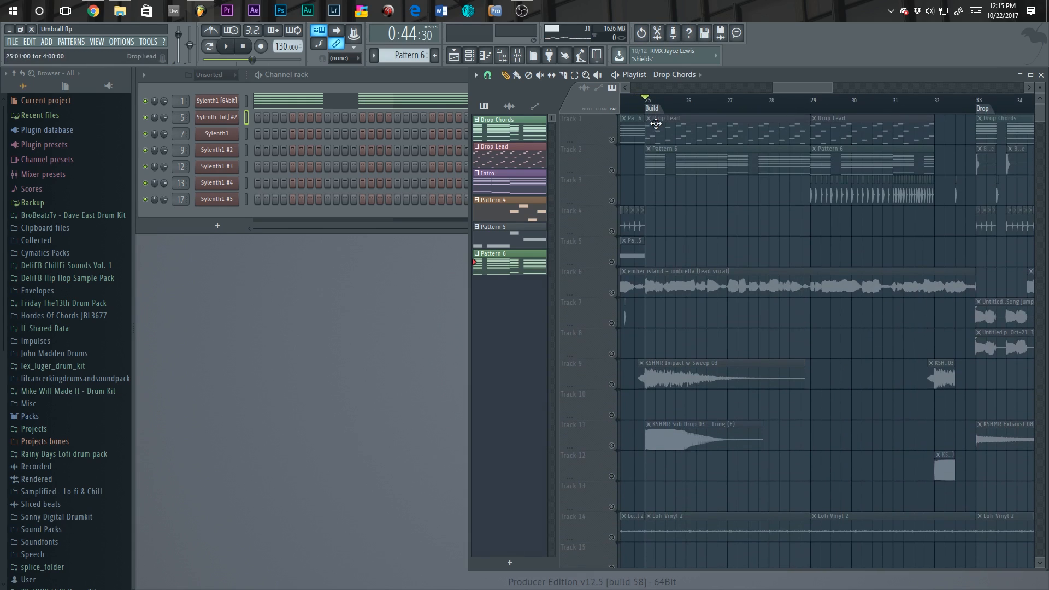
key("space")
scroll(711, 164, "down", 3)
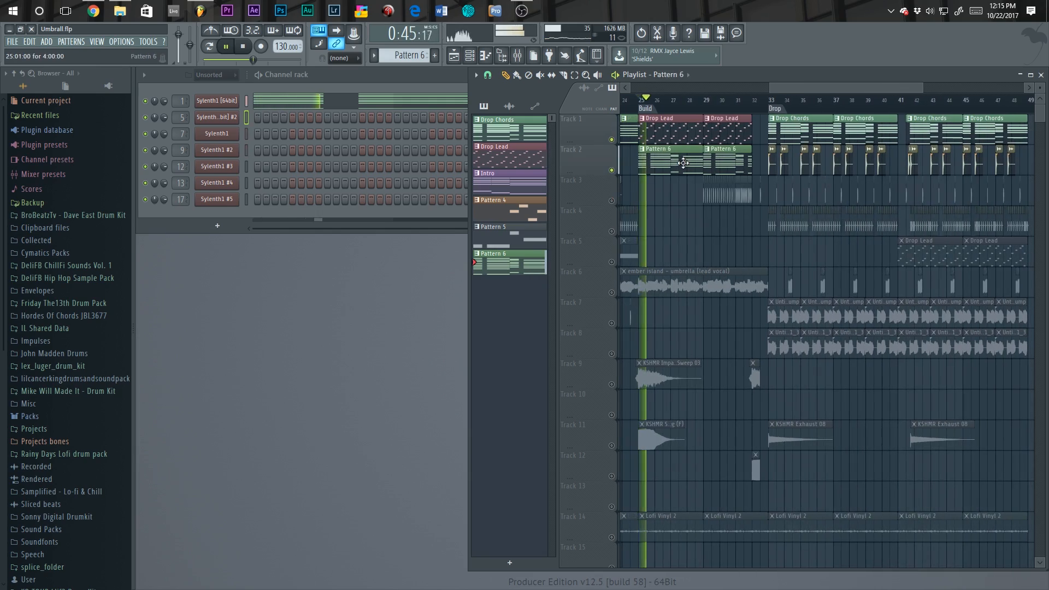
scroll(801, 185, "up", 3)
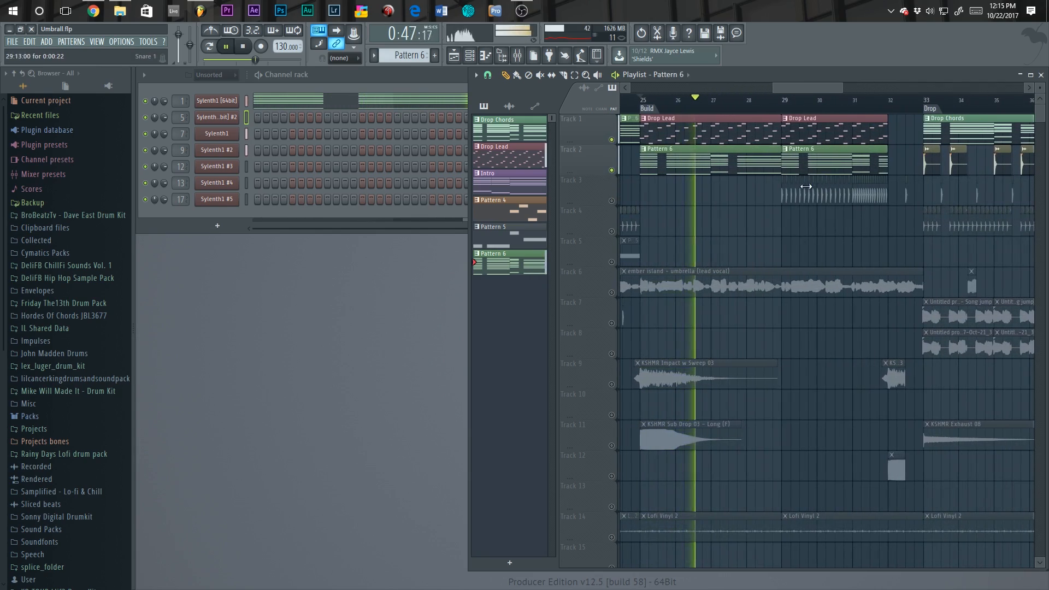
scroll(686, 475, "down", 3)
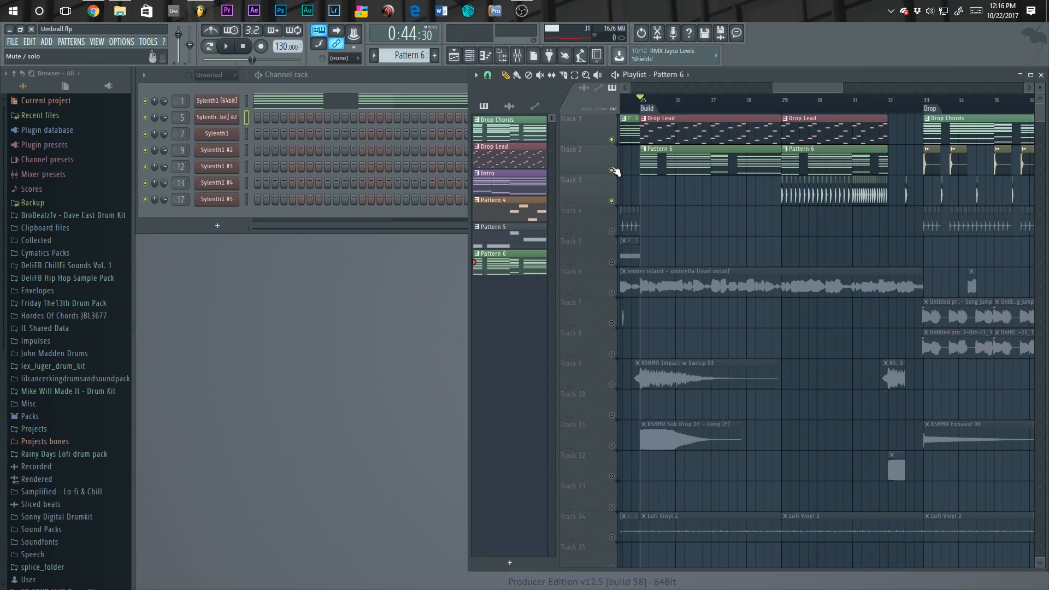
Step: Mute Tracks 1 and 2 and play the snare roll on Track 3 from bar 29
left_click(612, 170)
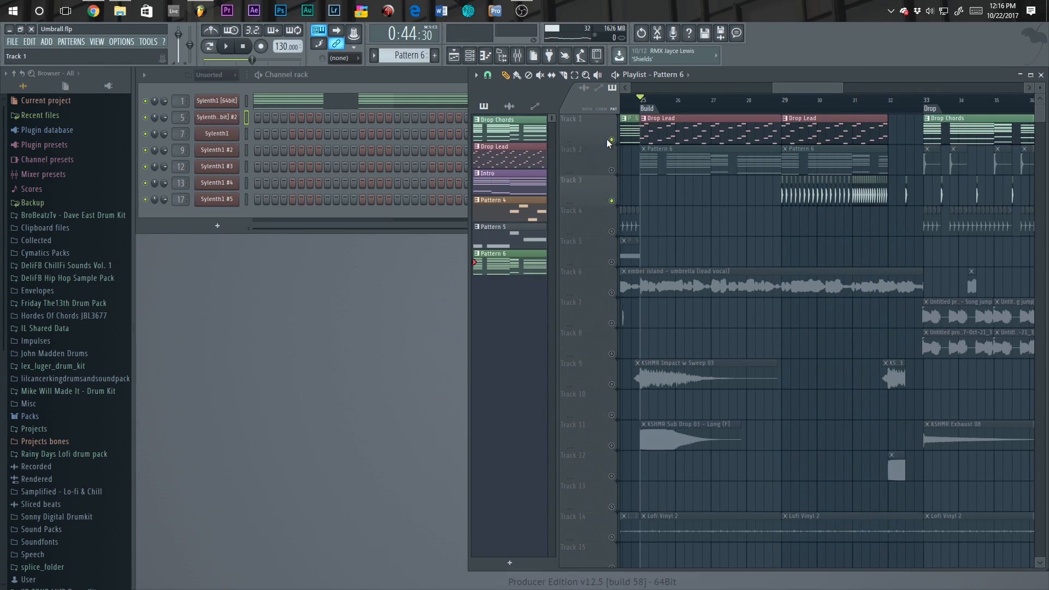
left_click(611, 139)
left_click(793, 104)
key("space")
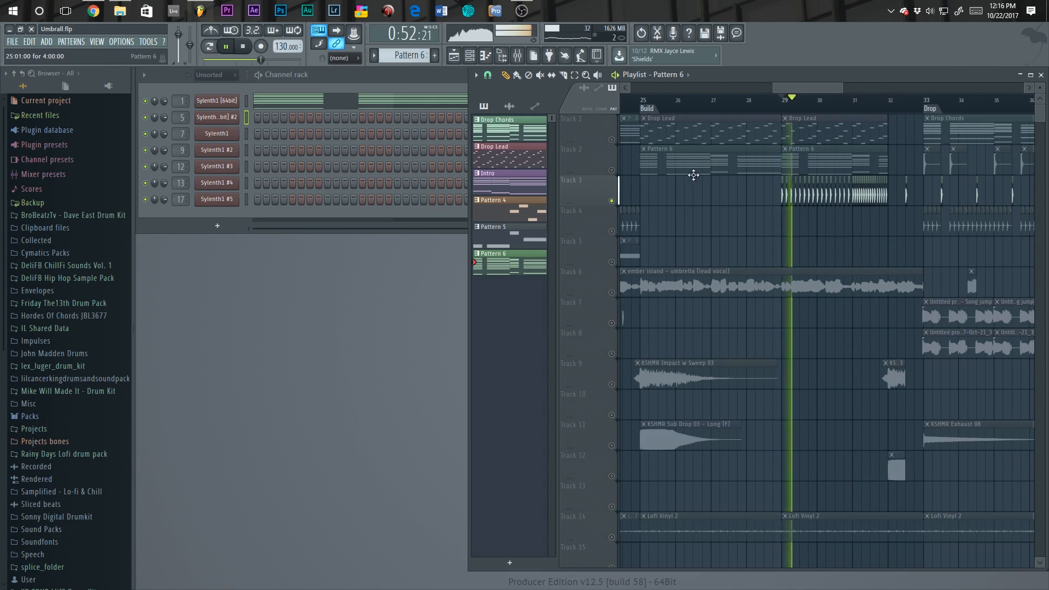
scroll(786, 212, "up", 4)
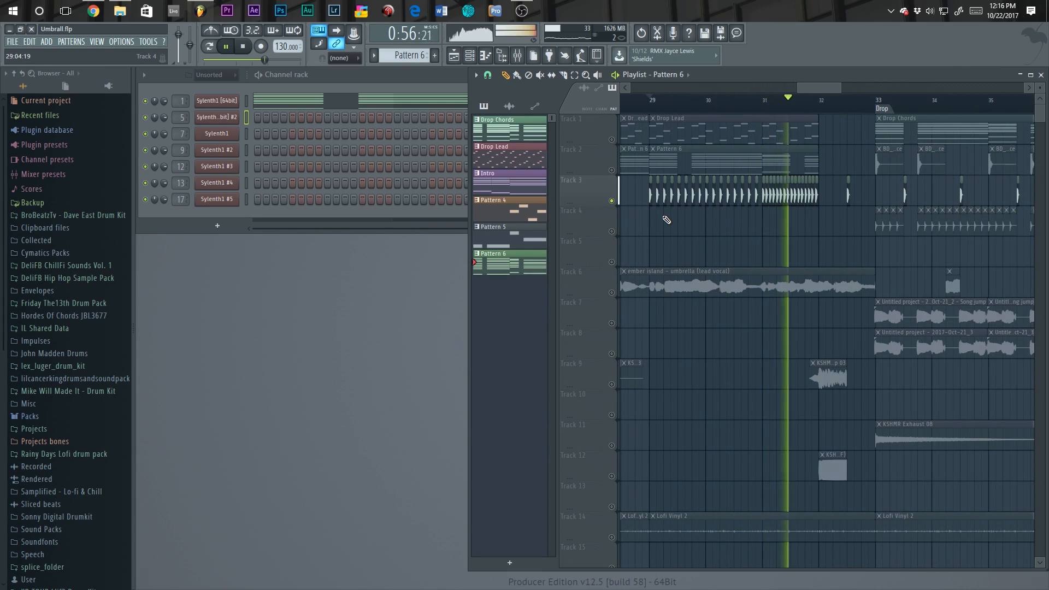
key("space")
Step: Spread the stacked snare automations by moving the FabFilter Pro-Q 2 clip to Track 24 and the ValhallaVintageVerb clip to Track 26, unmuting both tracks
scroll(667, 220, "down", 5)
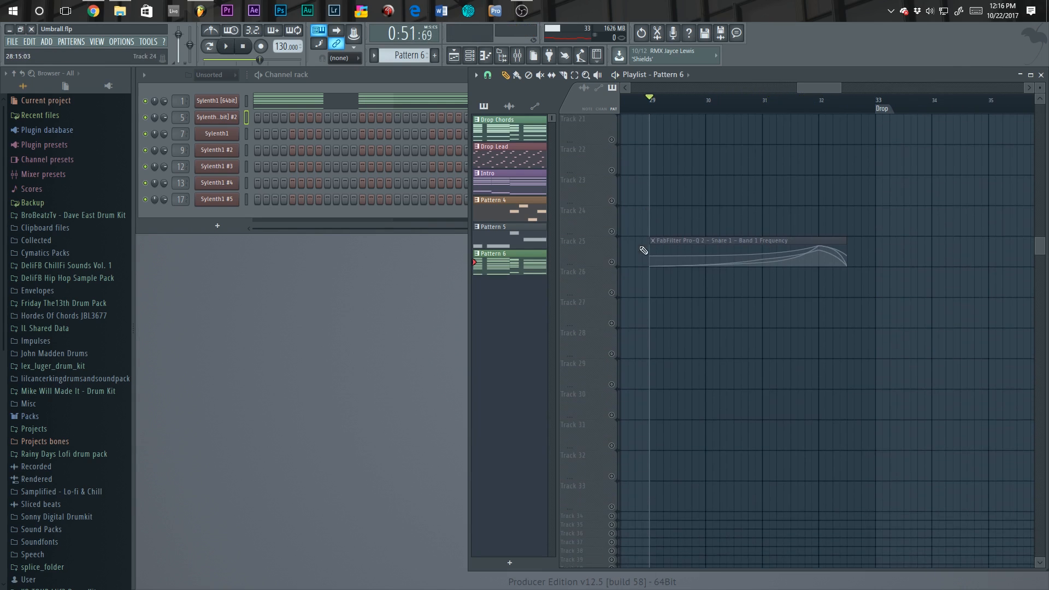
left_click_drag(777, 240, 776, 204)
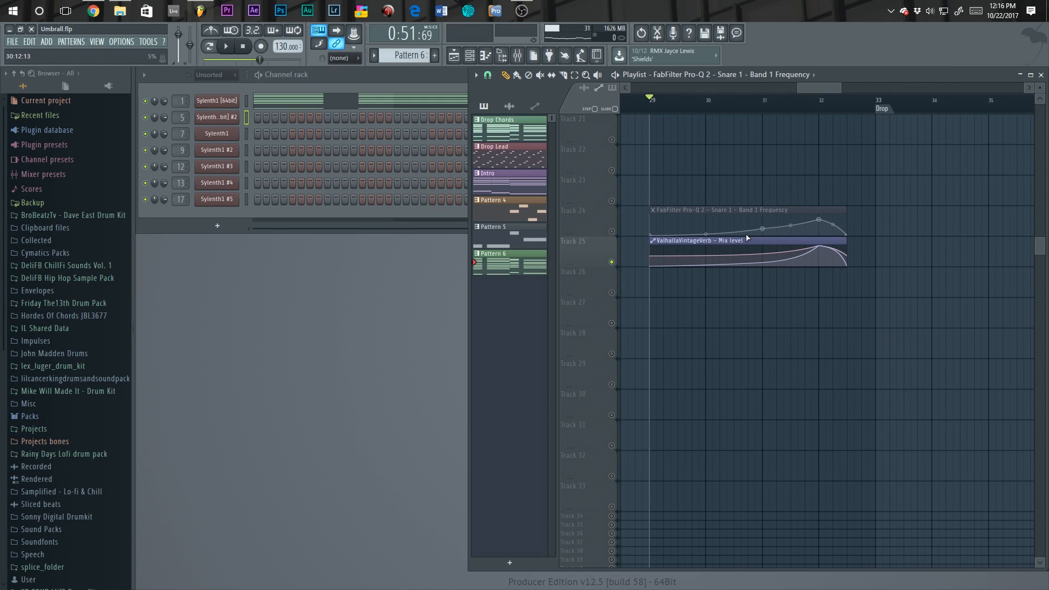
left_click_drag(748, 239, 742, 276)
left_click(611, 293)
left_click(612, 231)
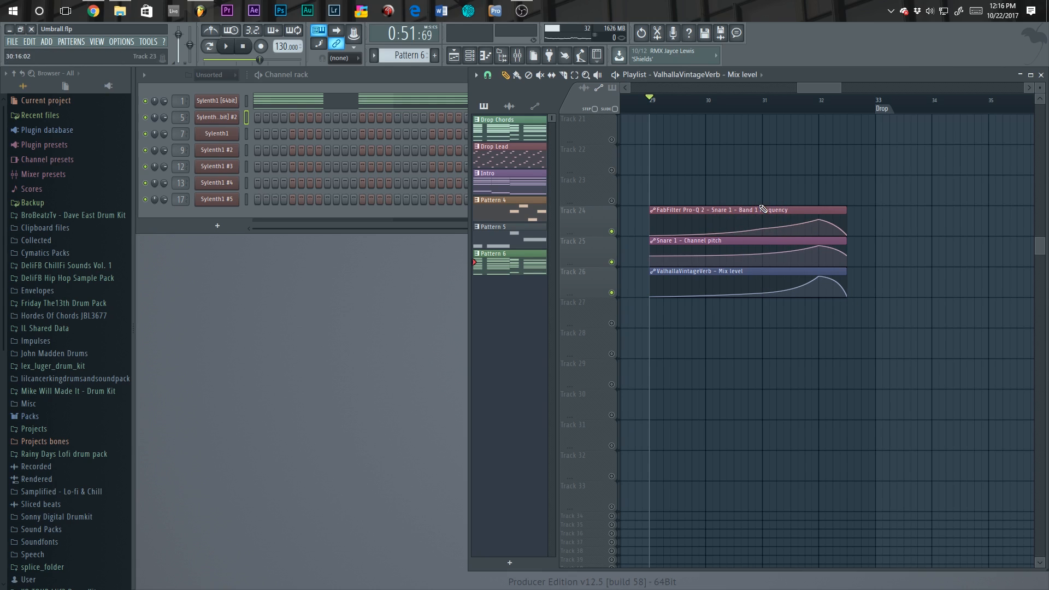
Step: Leave only effect Tracks 9, 11 and 12 unmuted and play the impact and sub drop from just before bar 25
scroll(760, 213, "up", 7)
scroll(763, 207, "up", 3)
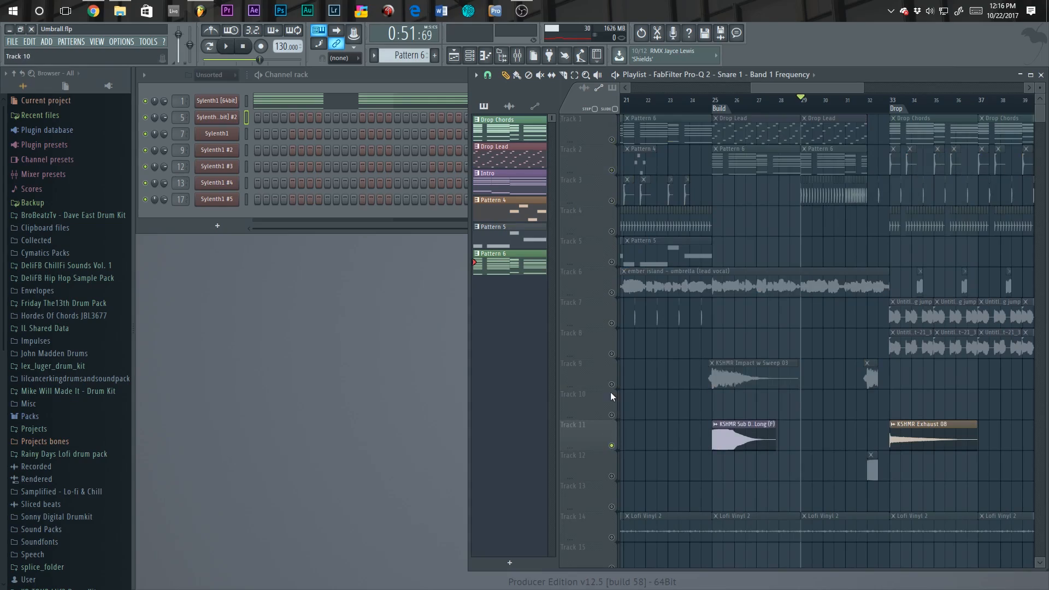
left_click(611, 384)
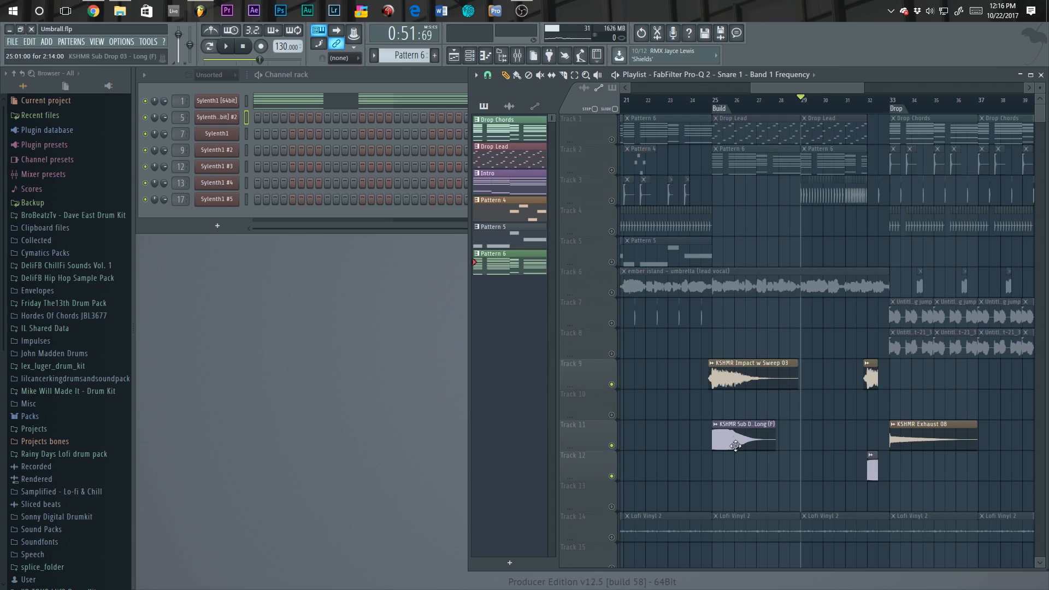
left_click(712, 97)
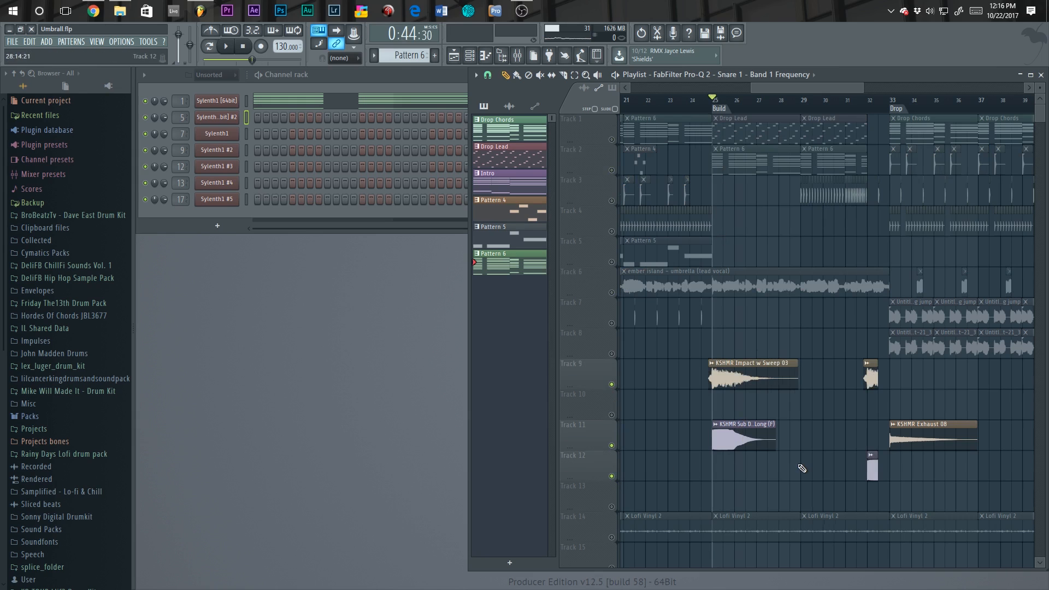
scroll(802, 469, "up", 3)
scroll(736, 328, "down", 2)
left_click(663, 97)
scroll(667, 100, "up", 3)
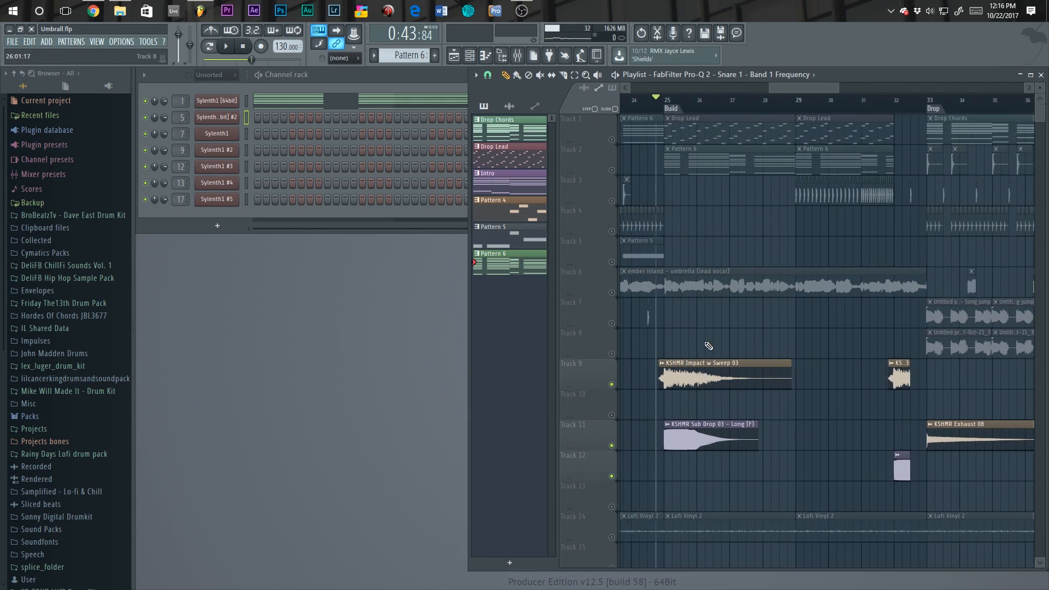
key("space")
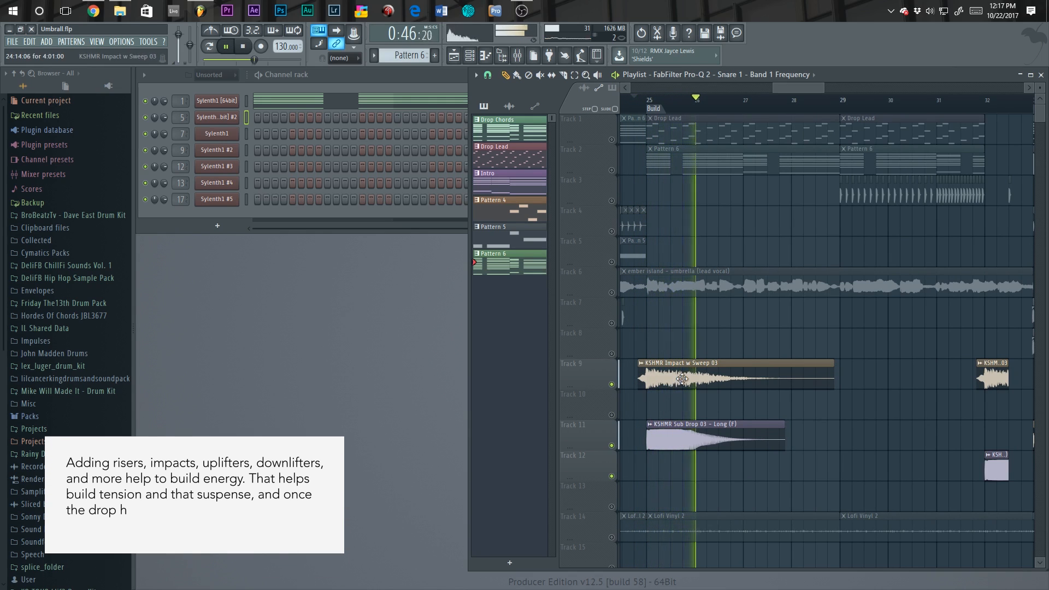
Step: Open the KSHMR Sub Drop 03 - Long (F) sample's channel settings, stop playback, and close the window
double_click(671, 424)
key("space")
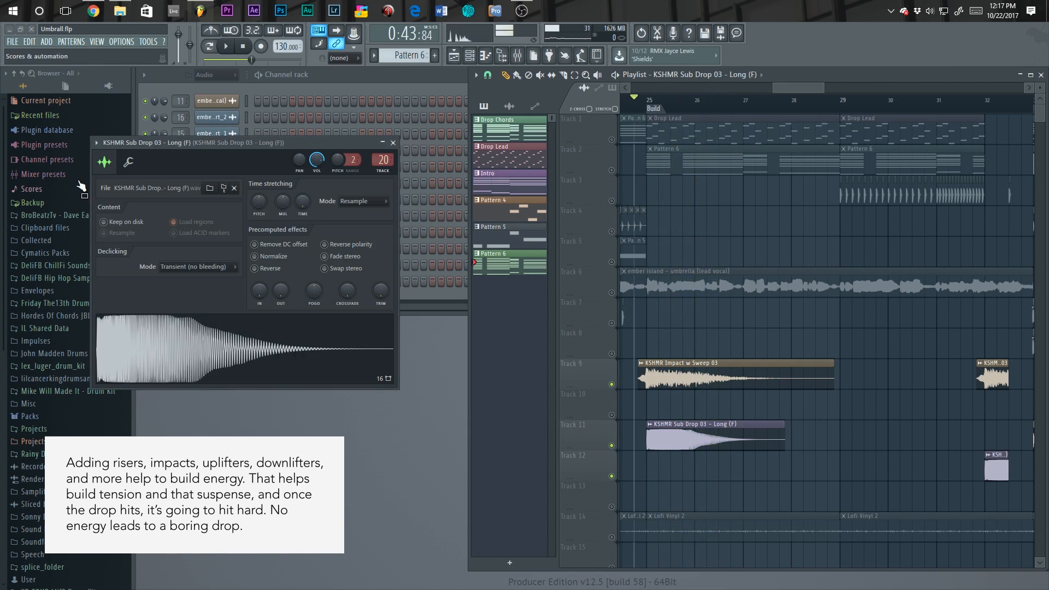
left_click(393, 143)
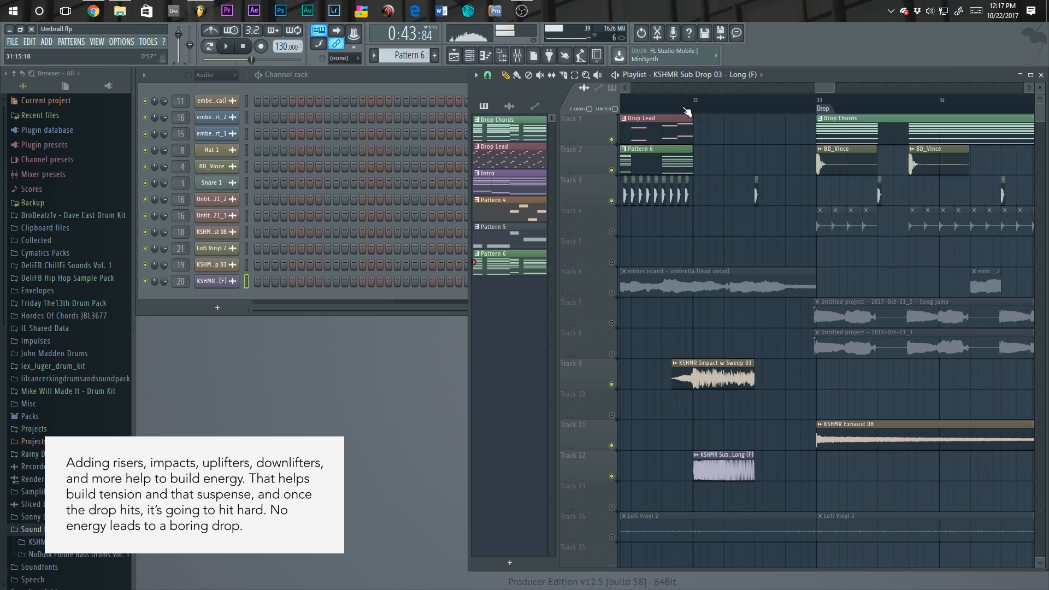
Step: Play the transition into the drop from just before bar 32 with Tracks 1, 2 and 3 also unmuted
left_click(687, 110)
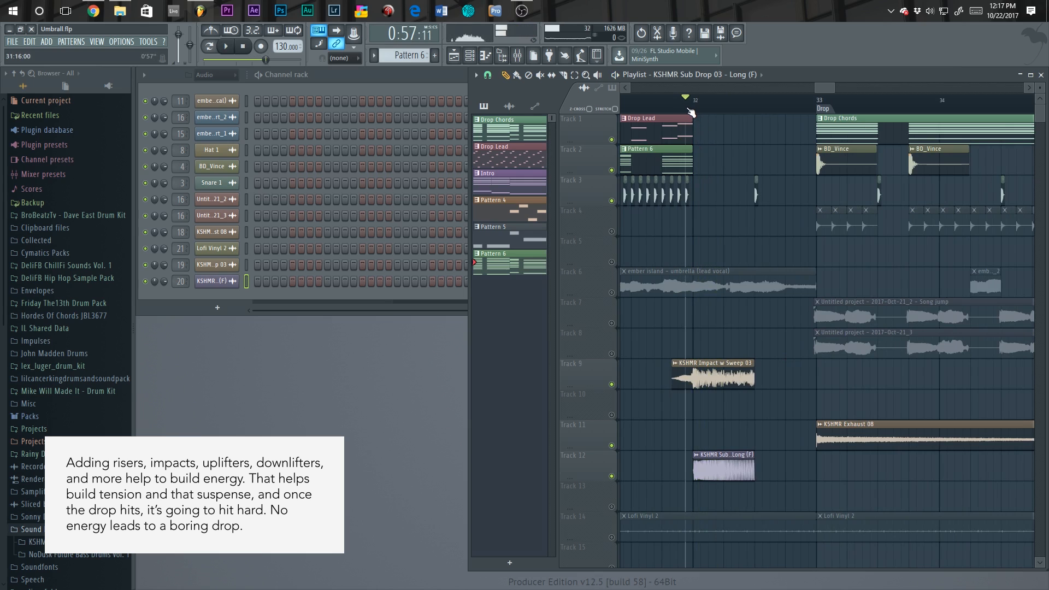
scroll(687, 109, "down", 3)
key("space")
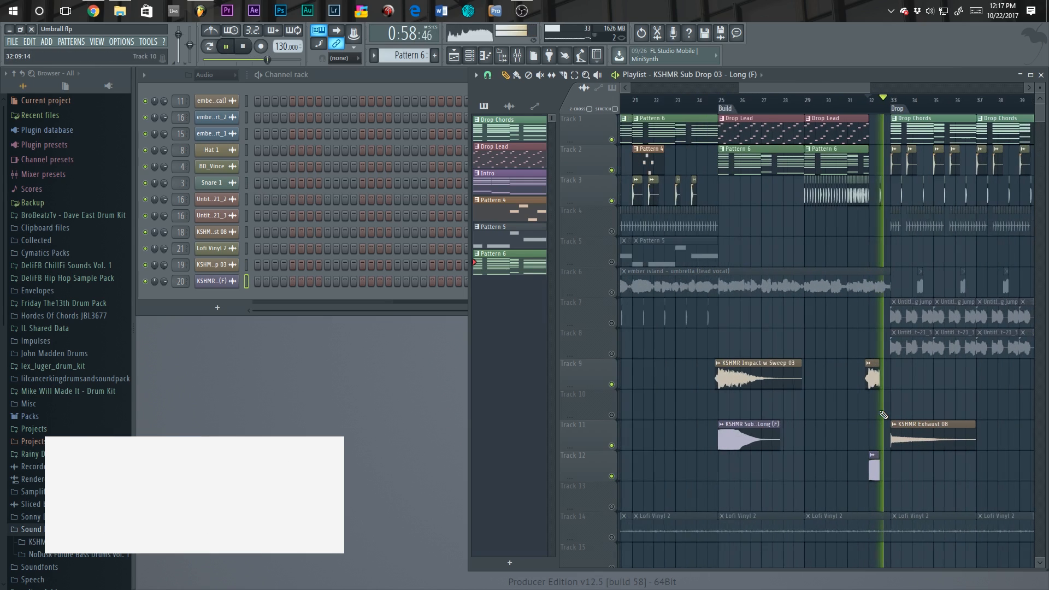
key("space")
Step: Examine the LP 8 - Drop - Band 7 freq automation from bar 25 and play the drop with all tracks unmuted
scroll(681, 140, "down", 3)
left_click_drag(729, 100, 738, 100)
scroll(769, 227, "down", 4)
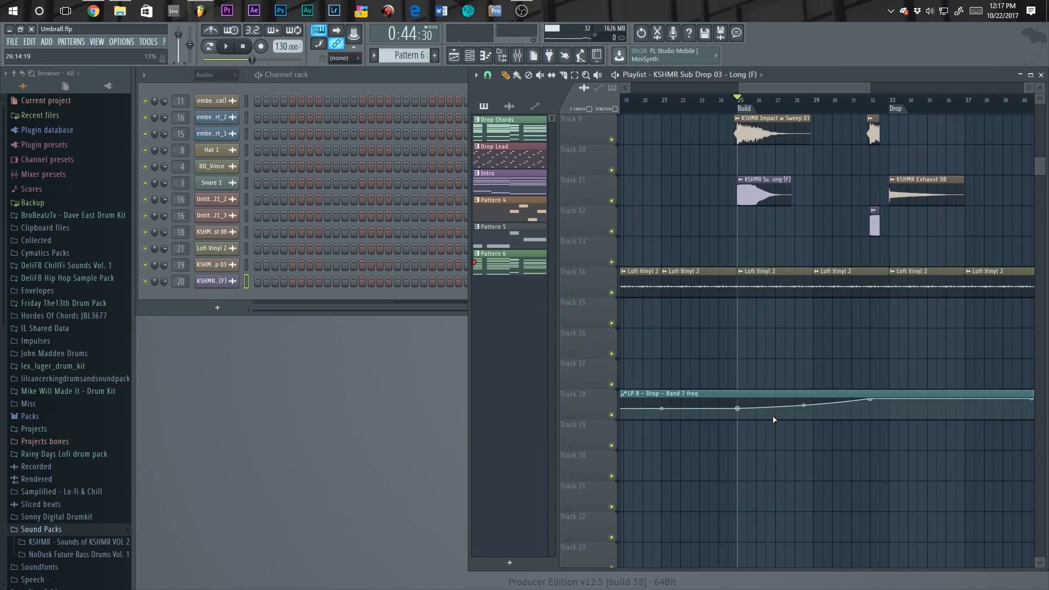
scroll(769, 227, "up", 3)
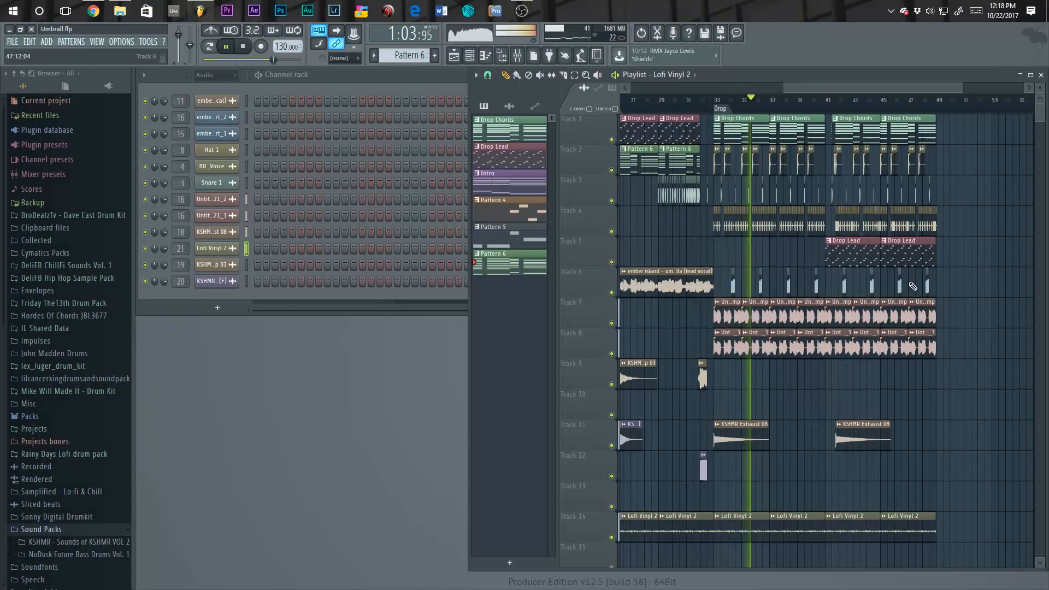
scroll(820, 258, "up", 4)
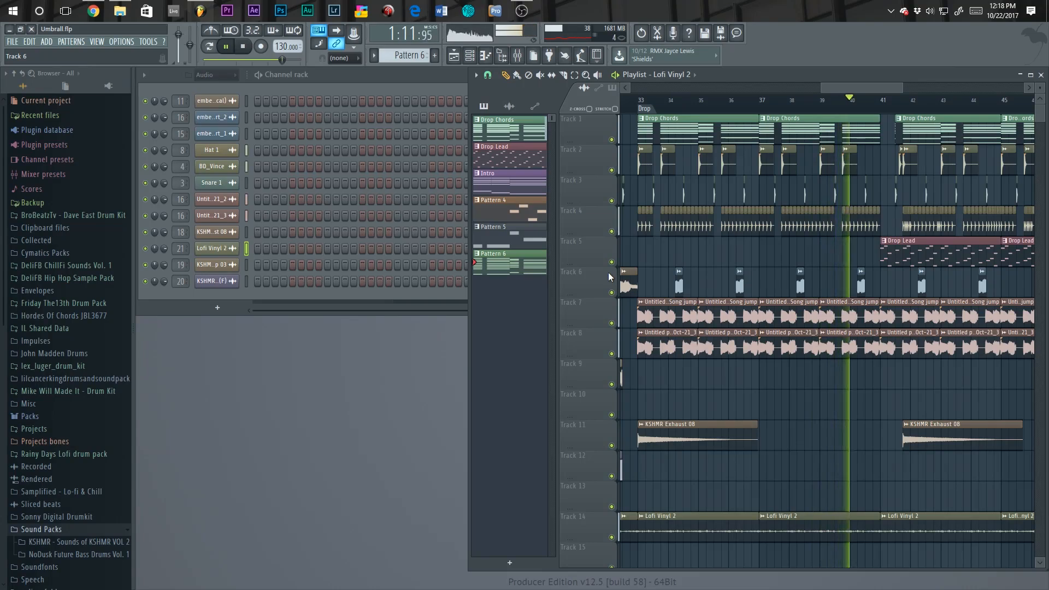
Step: Stop the drop playback, bring up the Sylenth1 [64bit] channel's synth settings and play the Drop Chords pattern
key("space")
scroll(689, 256, "down", 3)
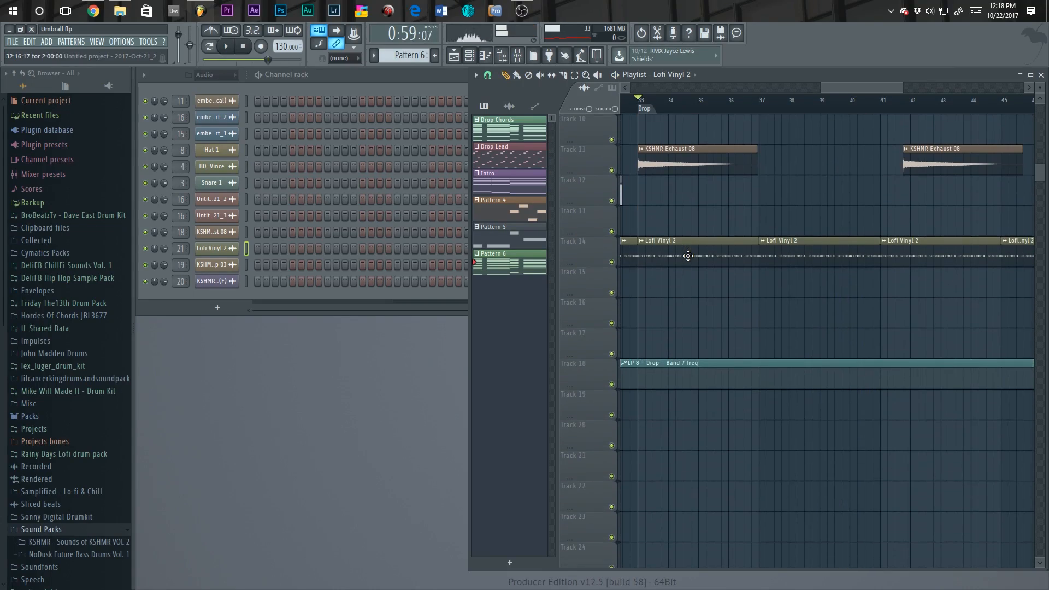
scroll(688, 256, "up", 3)
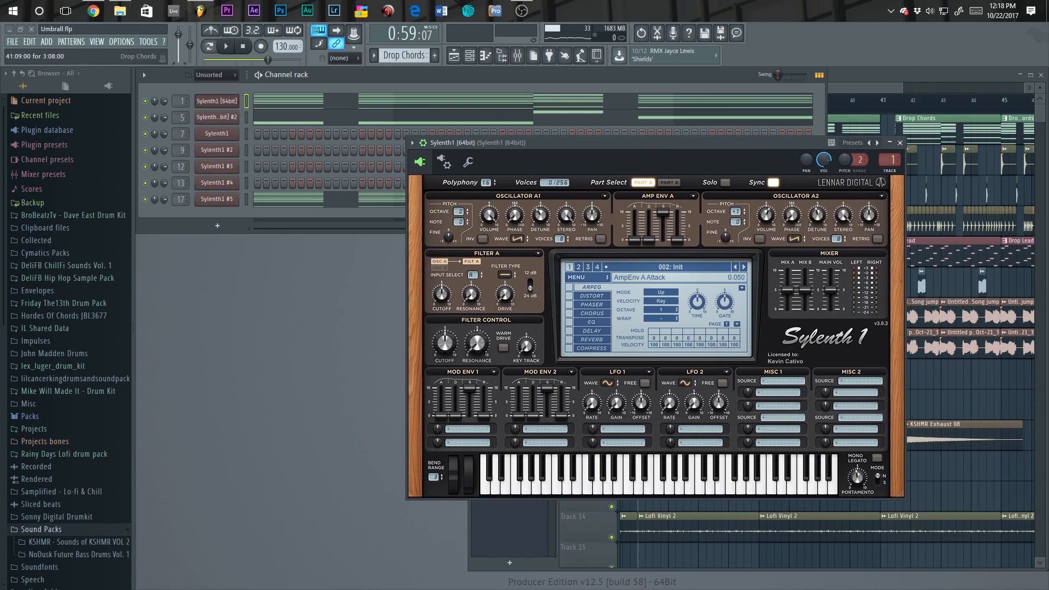
key("space")
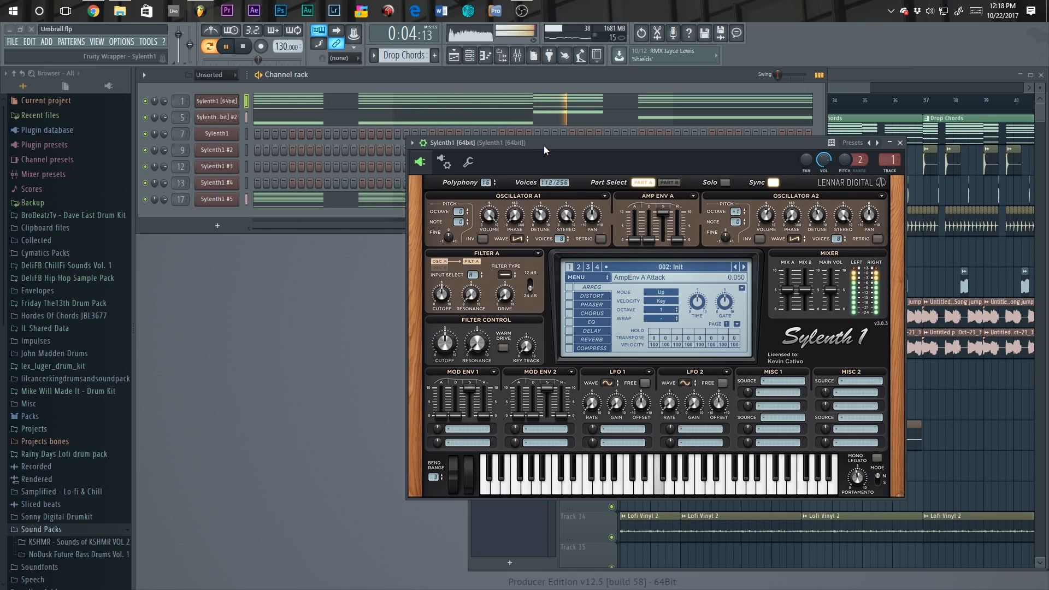
key("space")
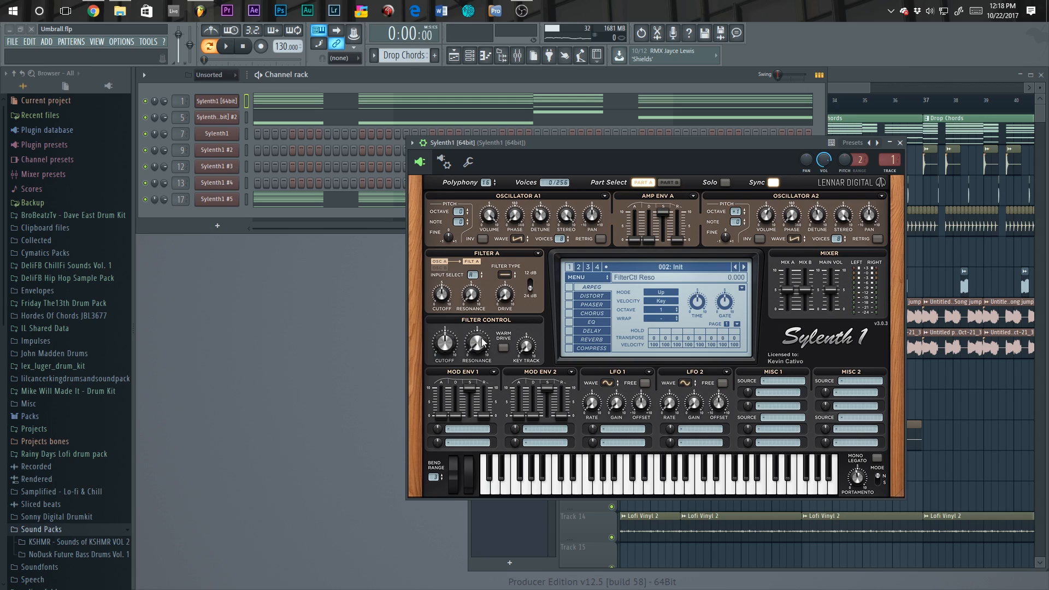
left_click_drag(624, 160, 656, 157)
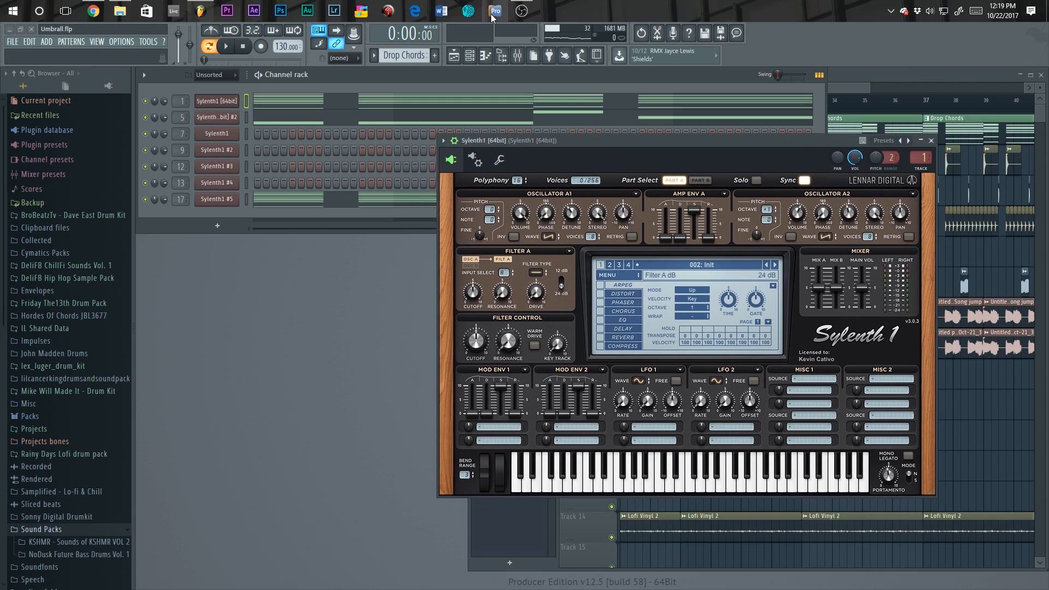
Step: Examine the ValhallaVintageVerb settings on the Sylenth1 [64bit] mixer track and close the plugin
left_click(508, 61)
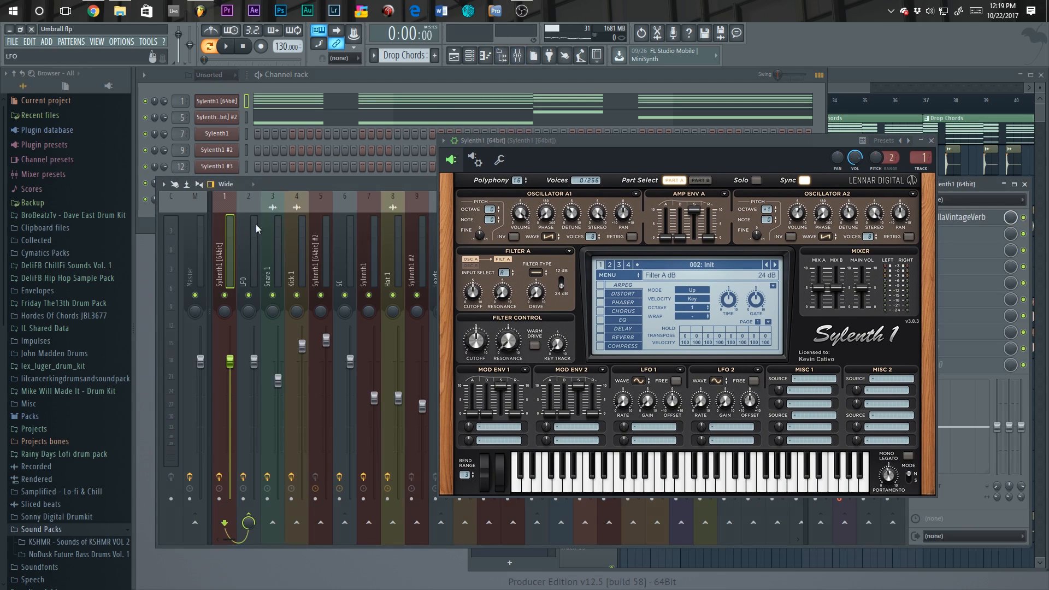
left_click(932, 141)
left_click(952, 217)
key("space")
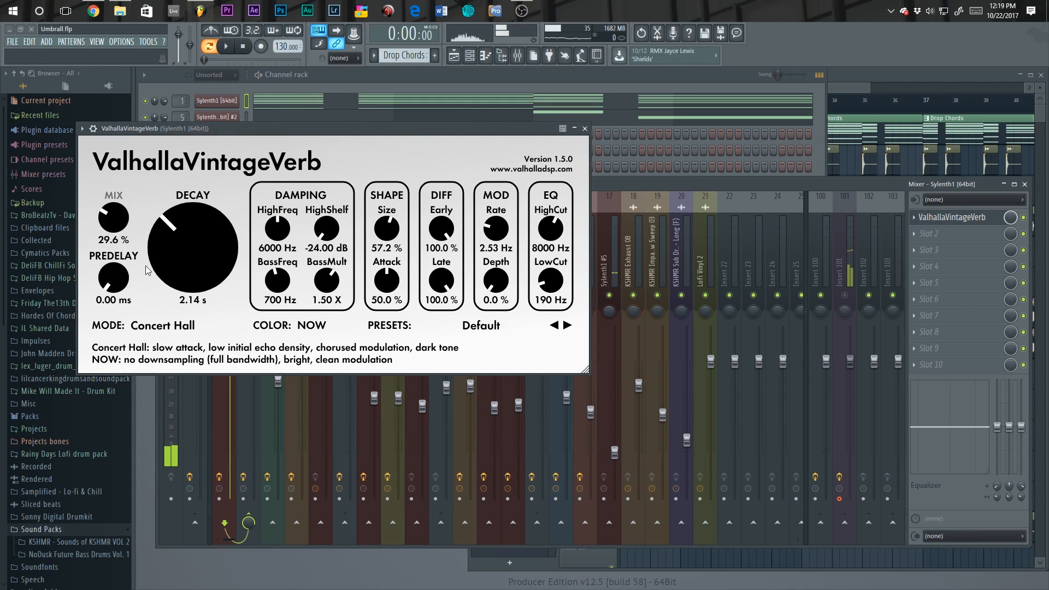
left_click(584, 128)
Step: Examine LFOTool on the LFO mixer track with its waveform display enabled while playing the Drop Chords pattern, and close it
left_click(253, 257)
left_click(932, 233)
left_click_drag(310, 145, 528, 133)
key("space")
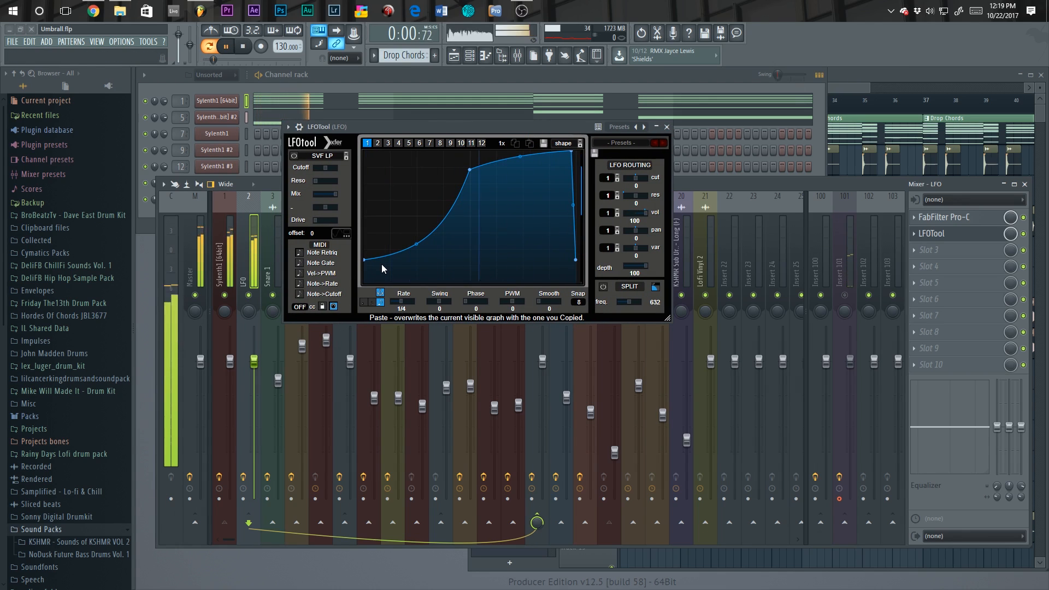
left_click(344, 236)
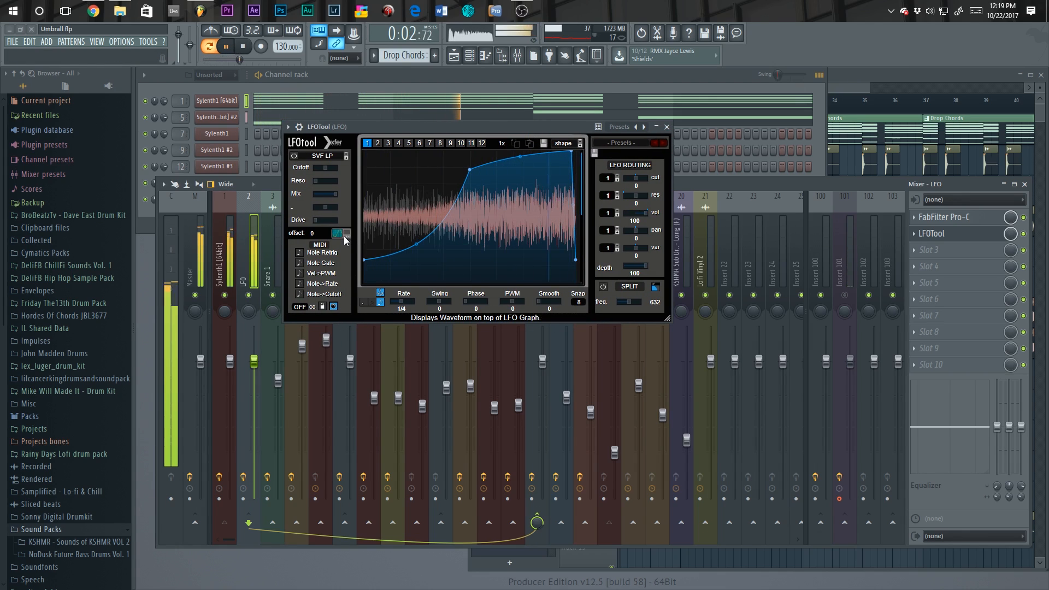
key("space")
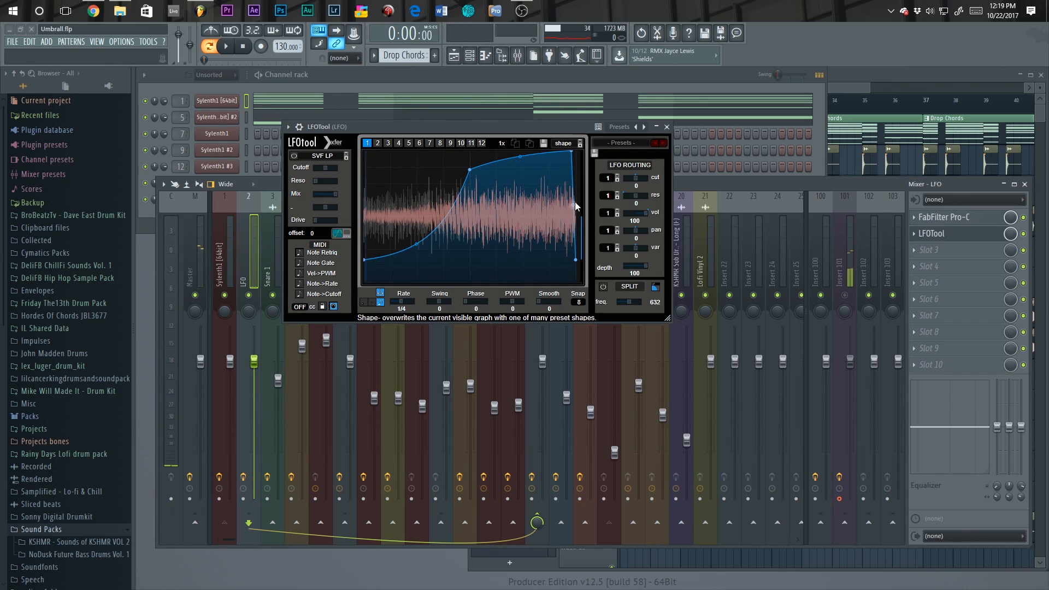
key("Escape")
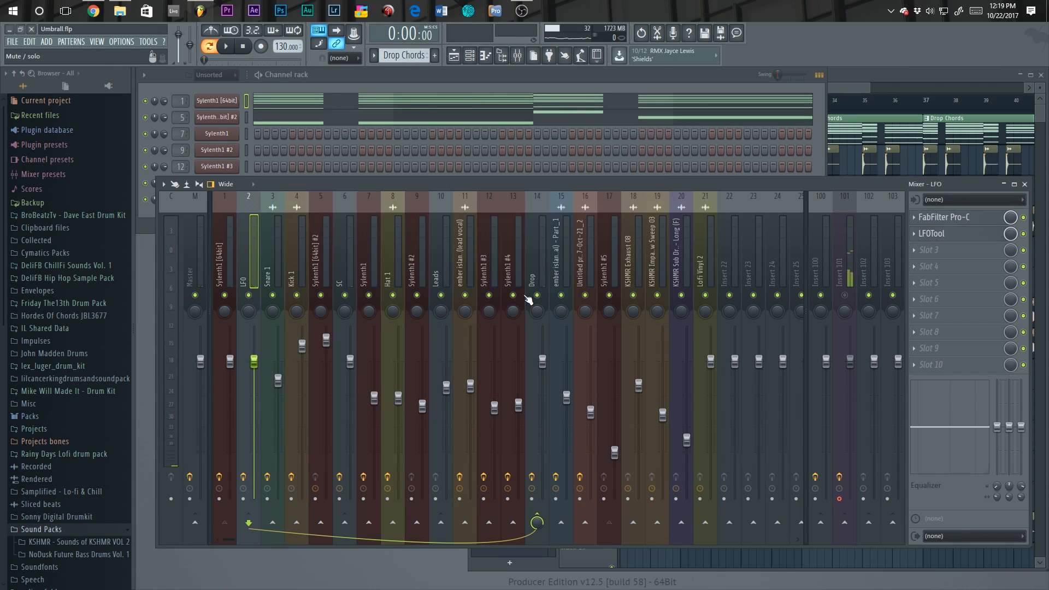
Step: Close the mixer and view the Sylenth1 [64bit] #2 channel's synth settings
key("F9")
left_click(217, 134)
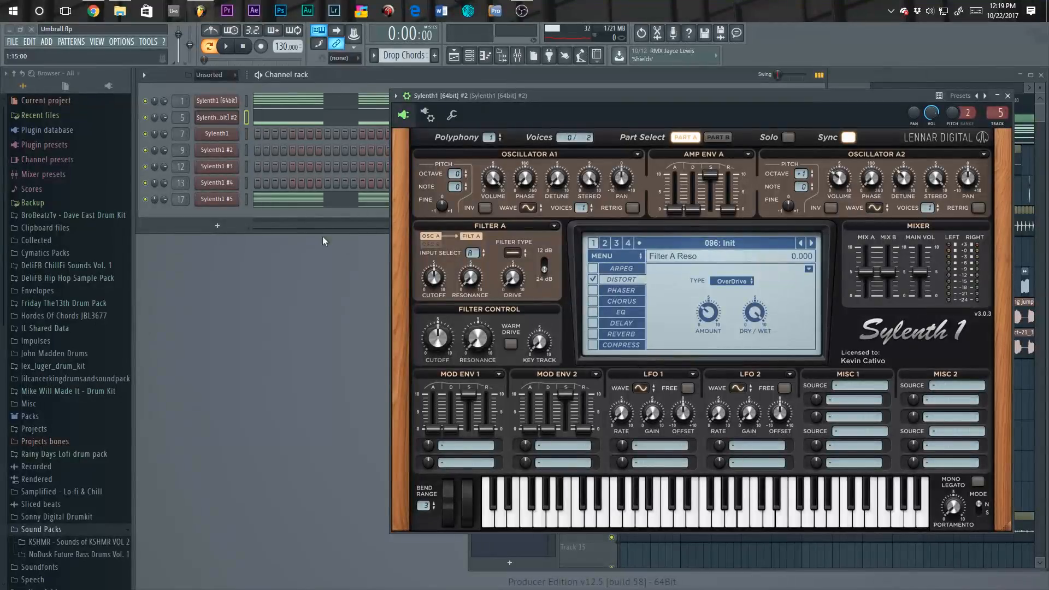
key("Escape")
Step: Play the Sylenth1 #5 channel on its own with its synth settings open
left_click(217, 199)
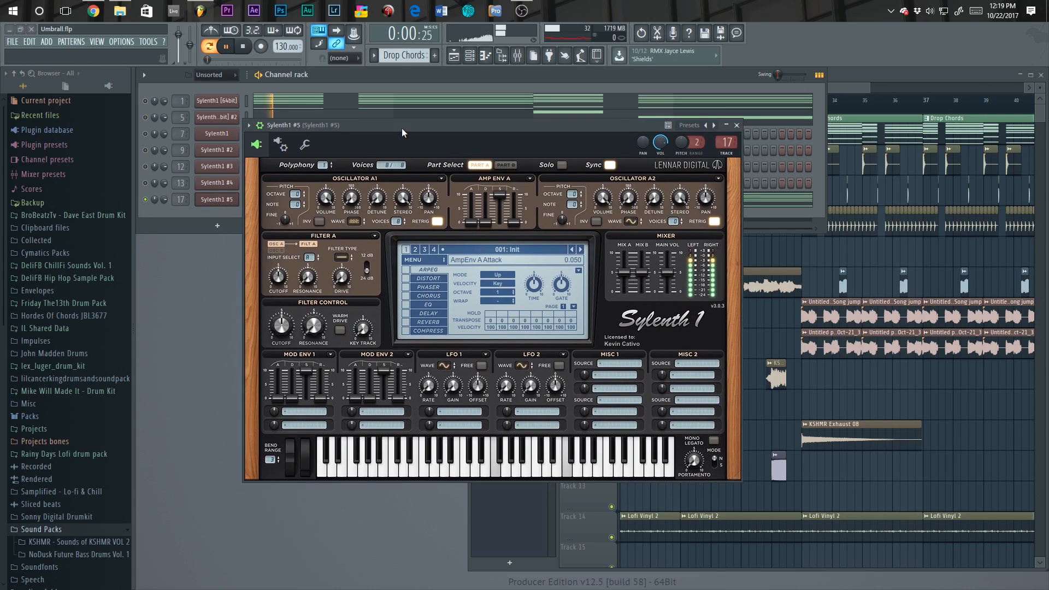
key("space")
left_click_drag(388, 132, 470, 133)
key("space")
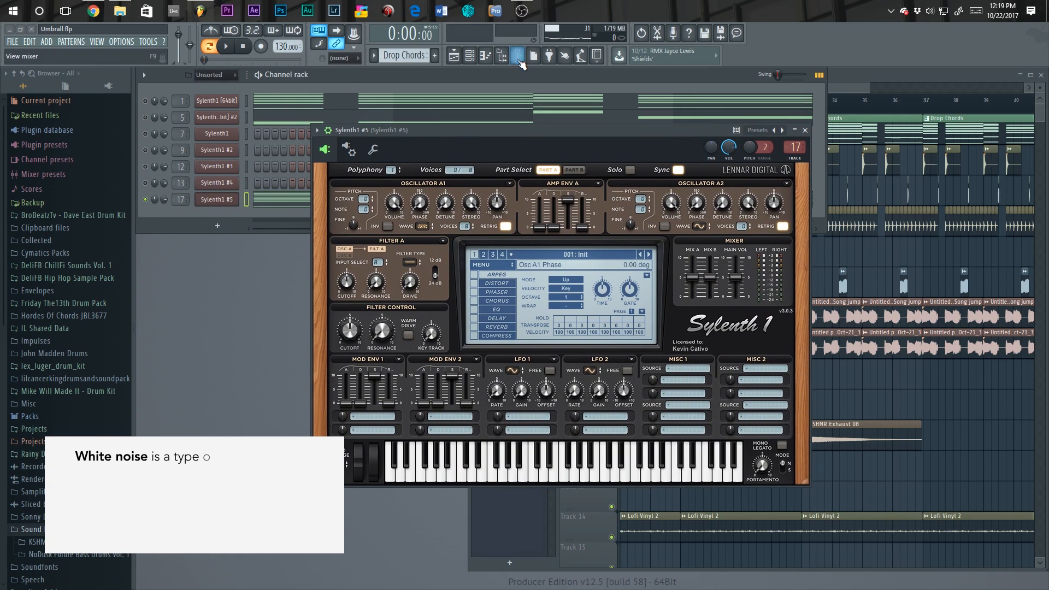
Step: View the Sylenth1 #5 track in the mixer, close the mixer, and play the Drop Chords pattern with all its layers
left_click(517, 56)
left_click(609, 258)
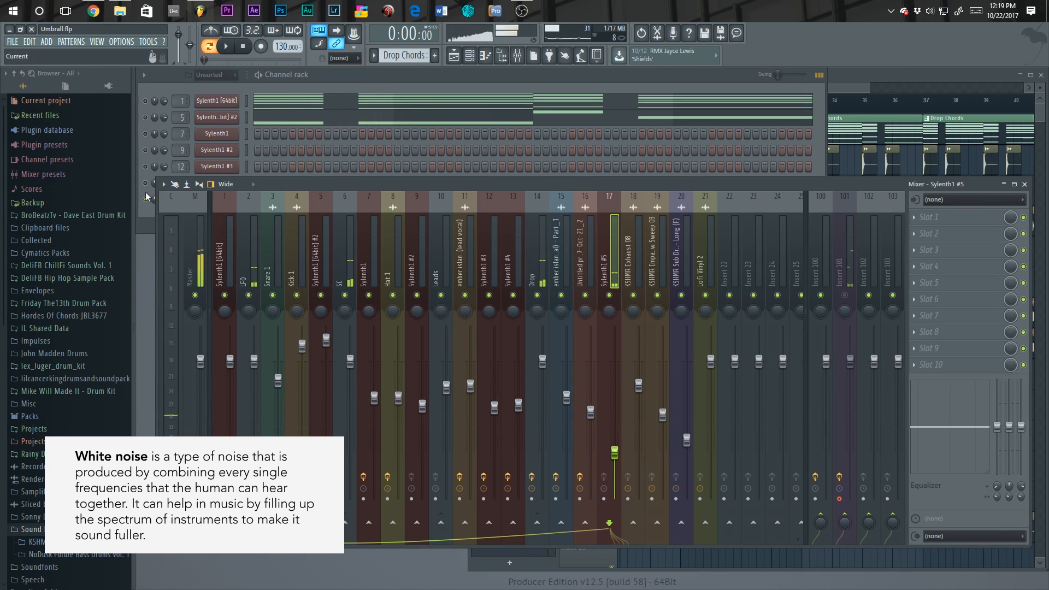
key("F9")
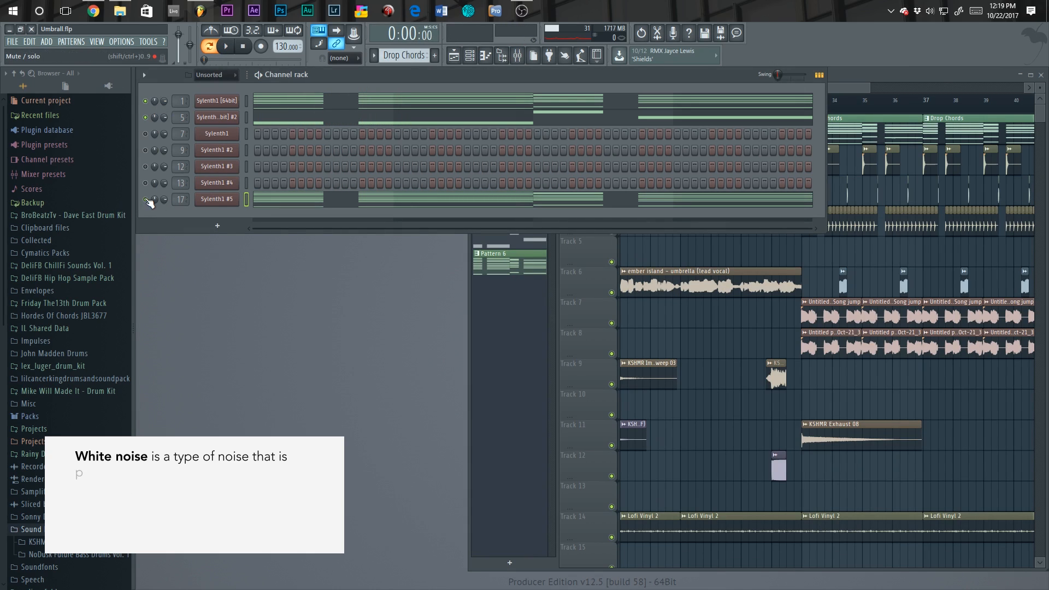
key("space")
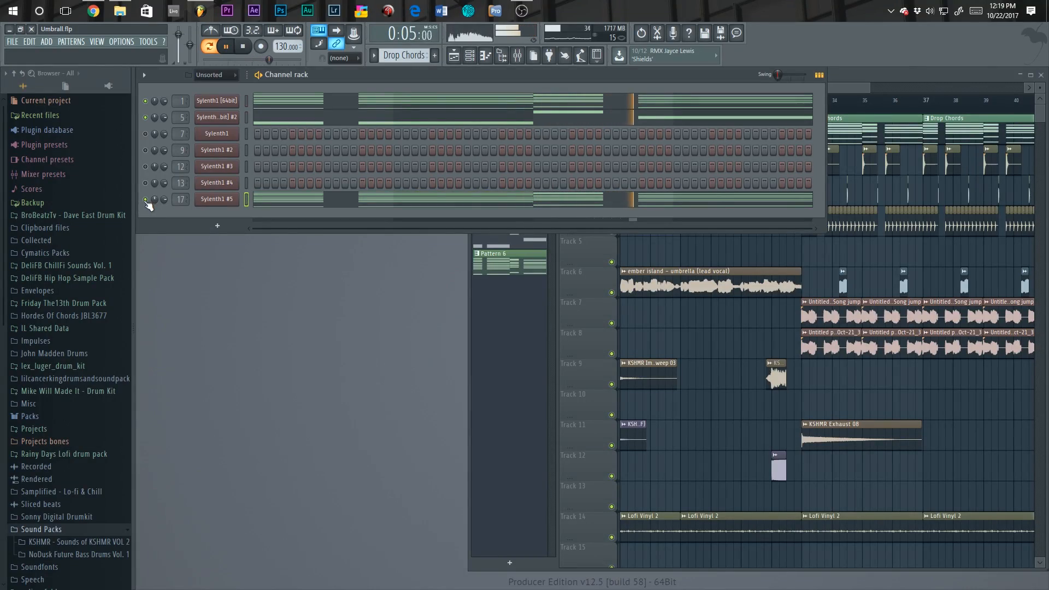
key("space")
Step: Solo Track 2 in the playlist, unmute Tracks 3 and 4, and play the drop's drums from bar 33
scroll(705, 250, "down", 3)
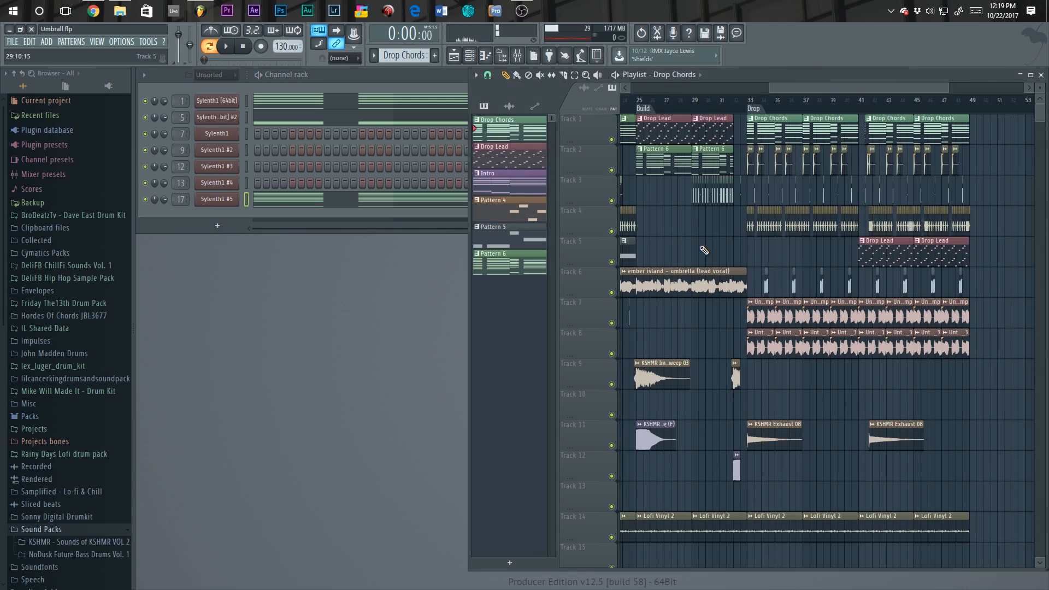
scroll(745, 246, "up", 3)
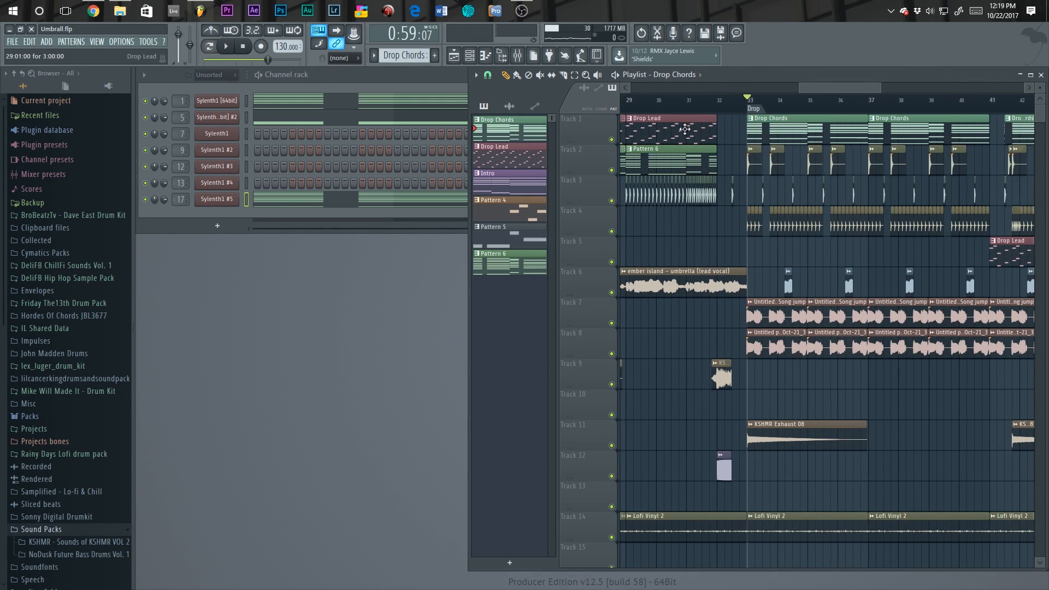
scroll(685, 130, "down", 3)
scroll(787, 131, "up", 4)
right_click(612, 170)
left_click(611, 201)
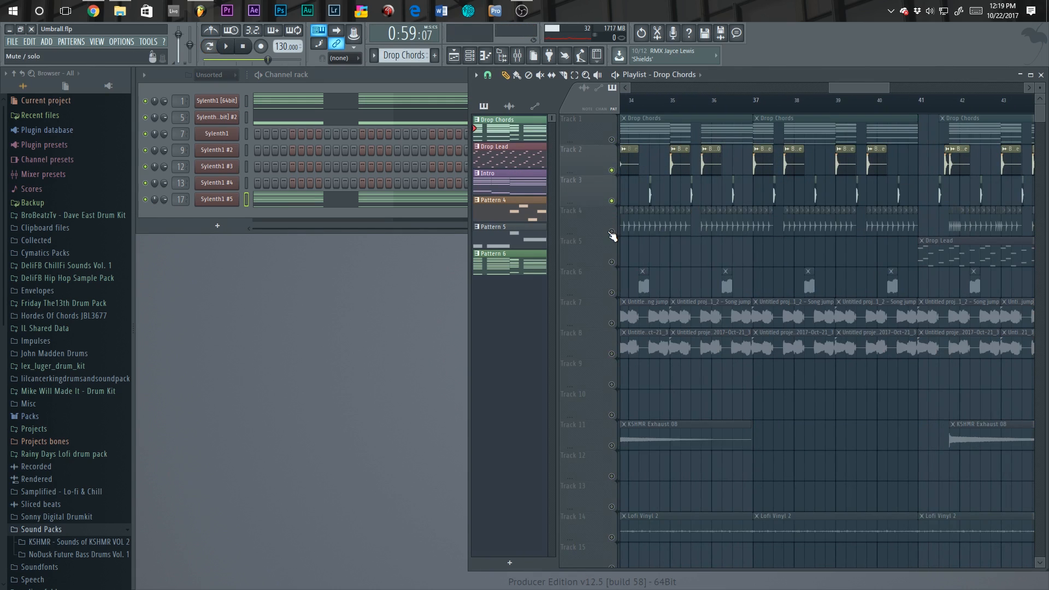
left_click(611, 232)
scroll(702, 228, "down", 1)
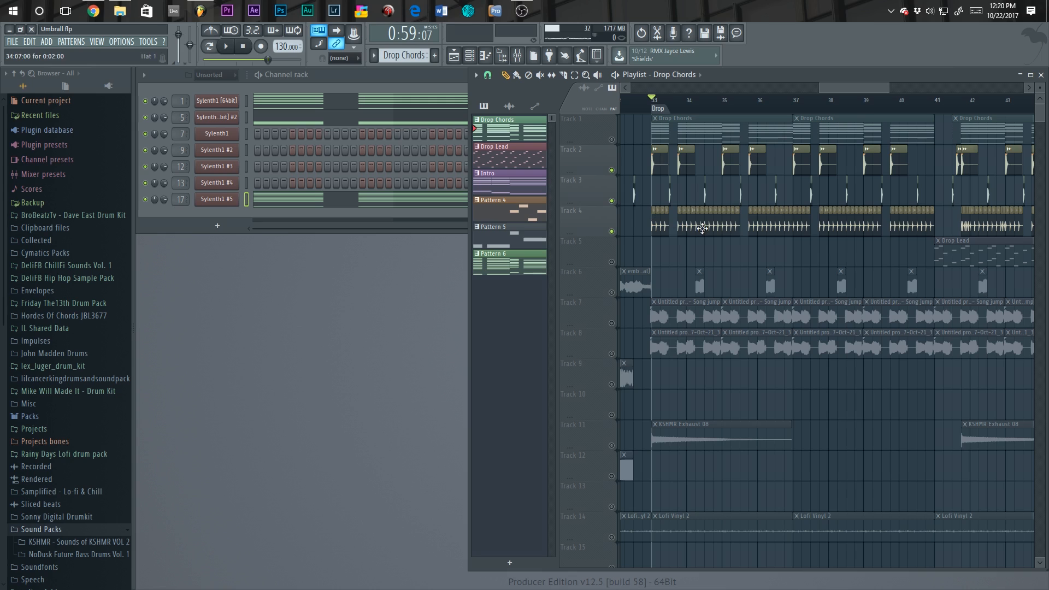
key("space")
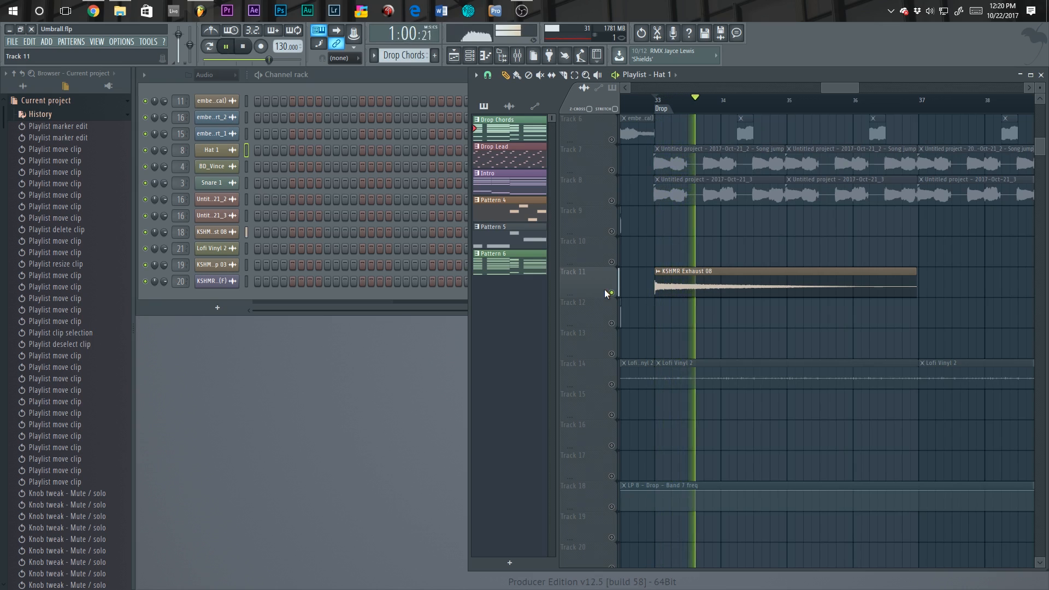
Step: Stop the KSHMR Exhaust 08 playback and play the drop from bar 33 with only Tracks 6, 7 and 8 unmuted
key("space")
scroll(708, 326, "up", 3)
scroll(708, 326, "up", 2)
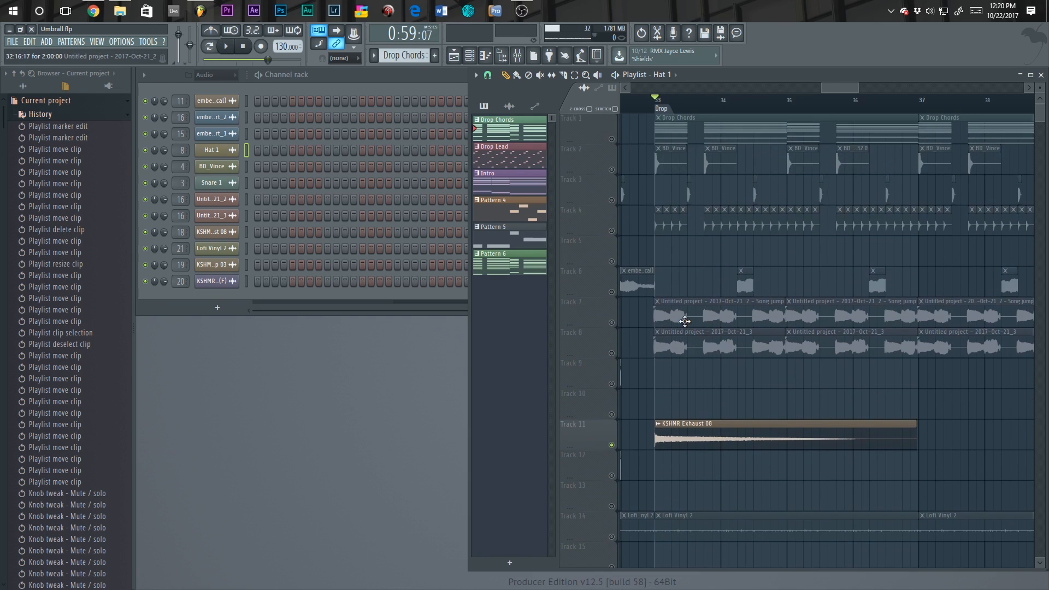
scroll(685, 321, "down", 3)
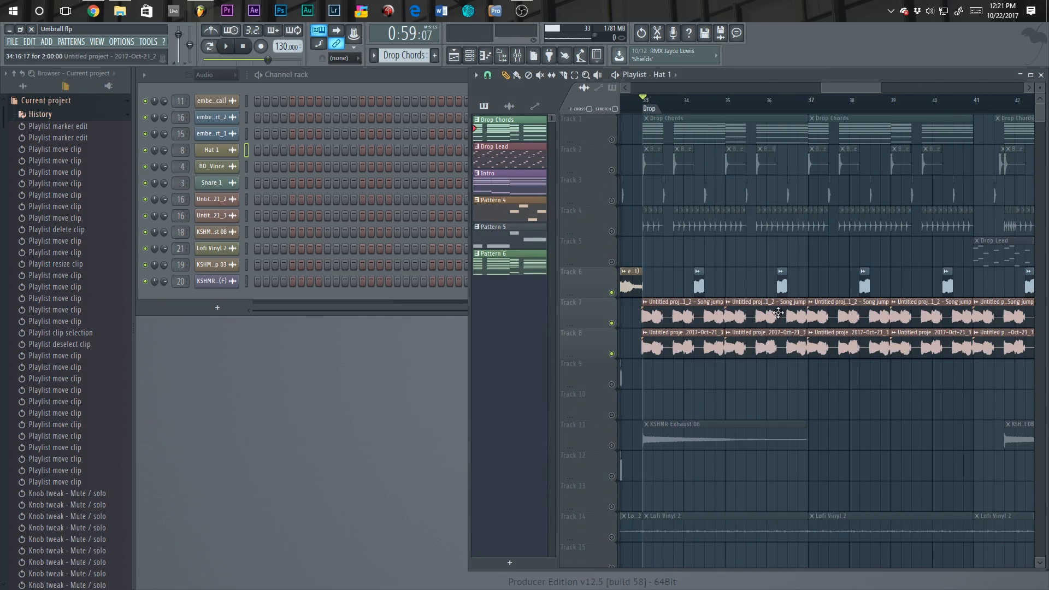
scroll(700, 332, "up", 3)
scroll(740, 321, "down", 2)
key("space")
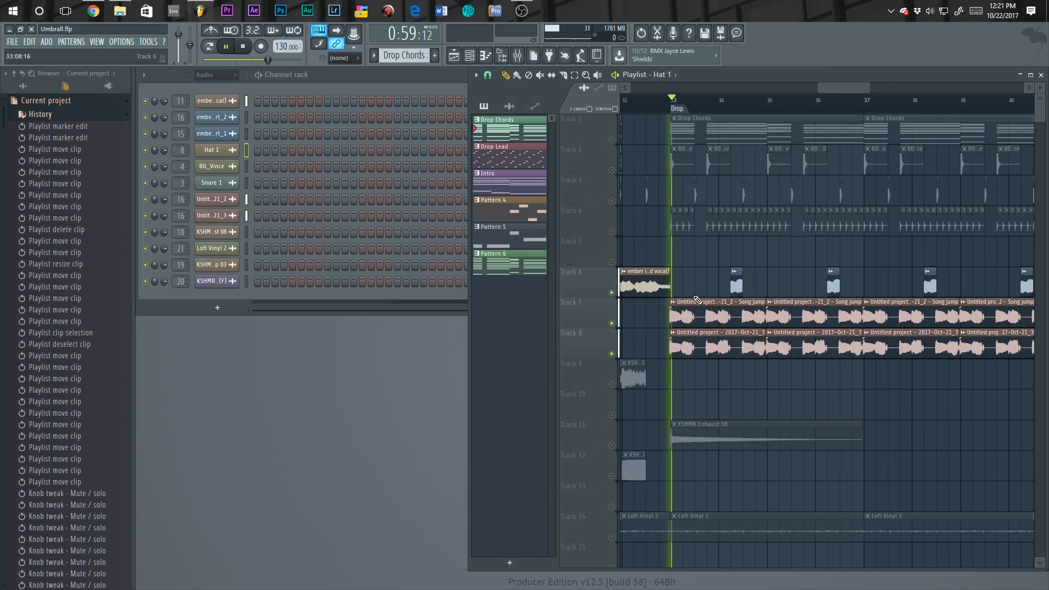
Step: View the mixer track carrying ValhallaShimmer for the Untitled project vocal chops during playback, and return to the playlist
left_click(517, 56)
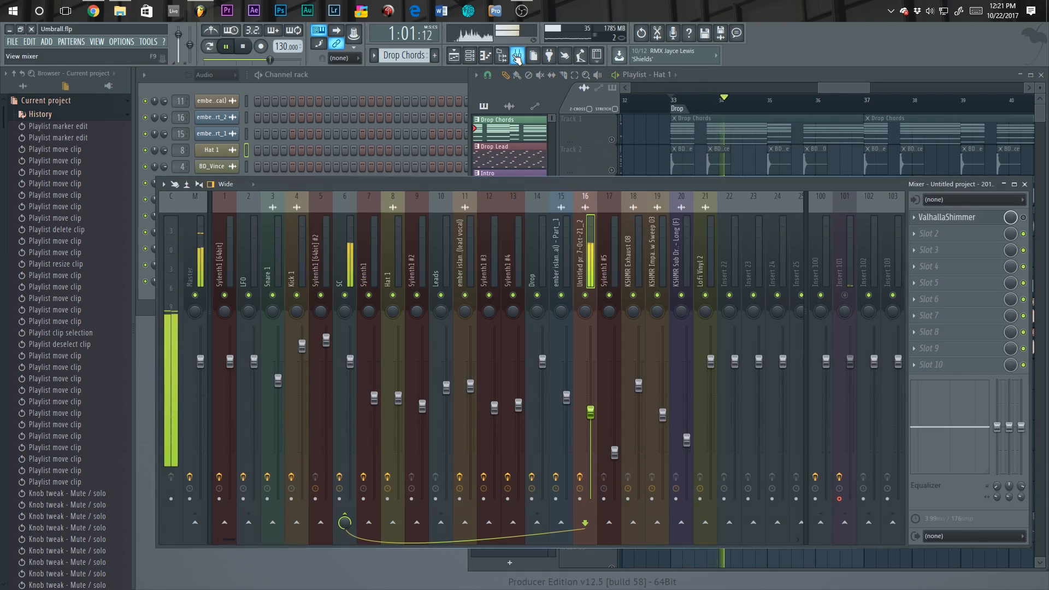
left_click(517, 55)
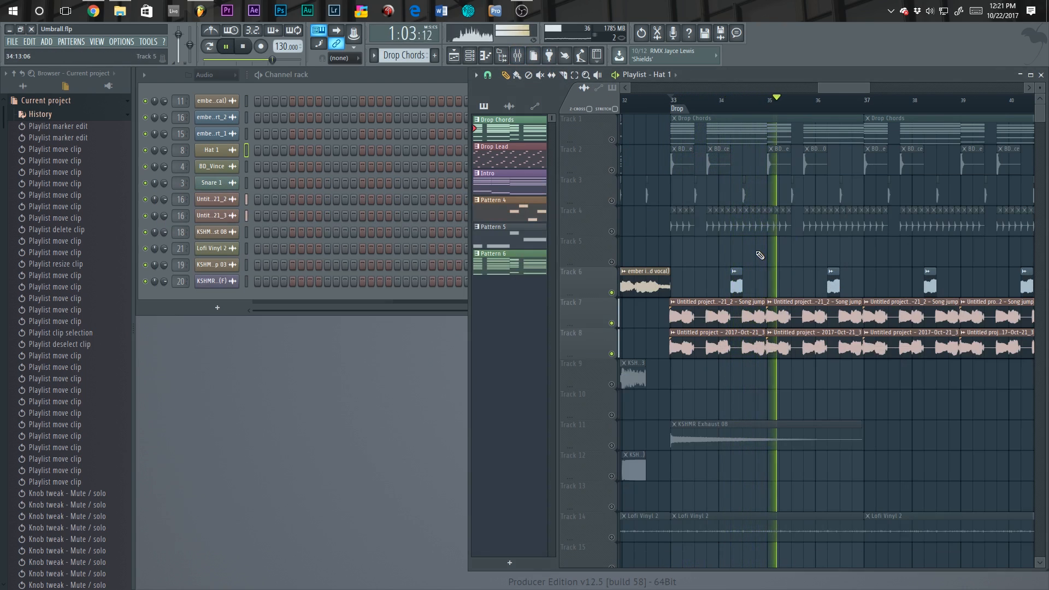
scroll(765, 268, "down", 3)
scroll(808, 264, "up", 3)
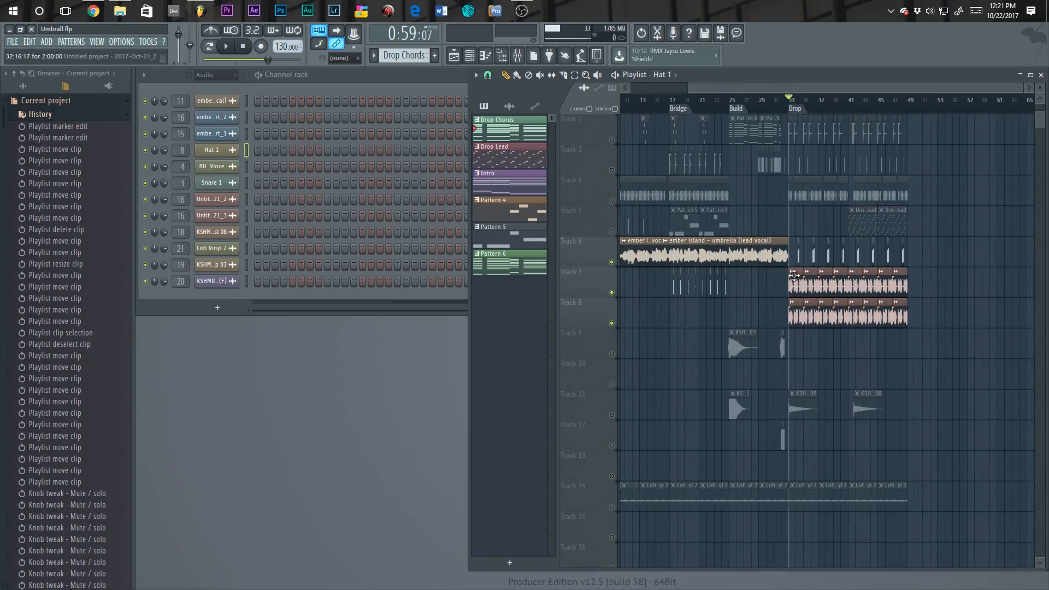
Step: Choose the Slice tool and play the lead vocal on Track 6 from the build at bar 25 to find a phrase
scroll(792, 278, "up", 4)
left_click(788, 278)
left_click(564, 75)
left_click(688, 100)
scroll(688, 100, "up", 5)
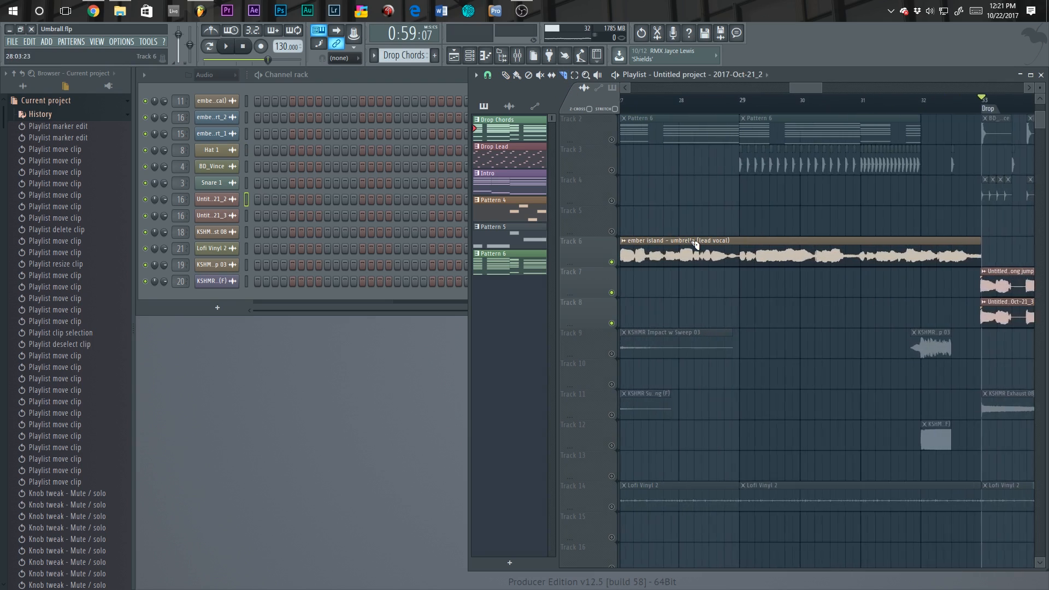
scroll(763, 127, "down", 5)
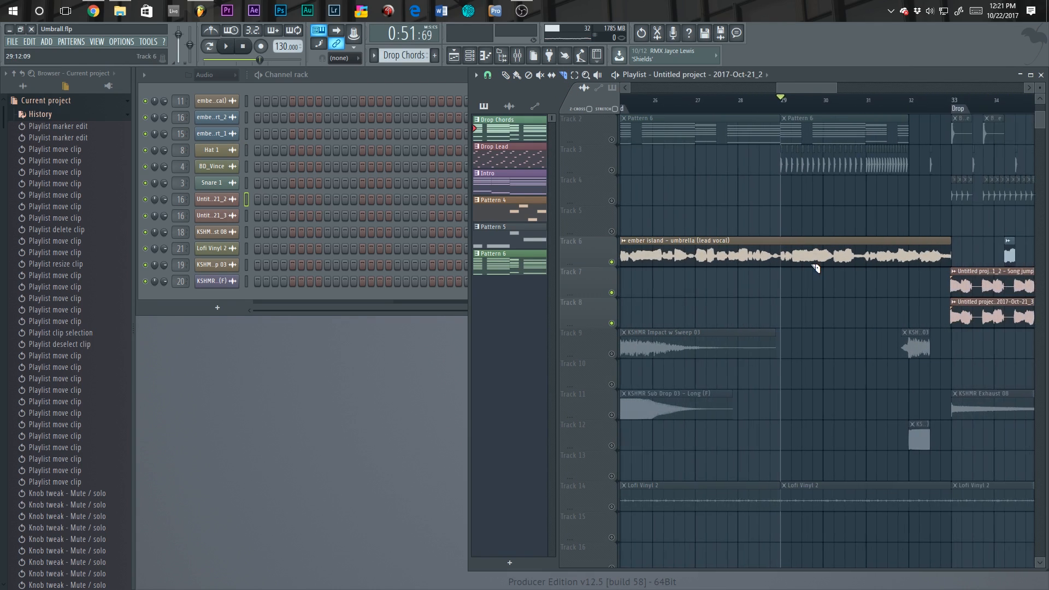
key("space")
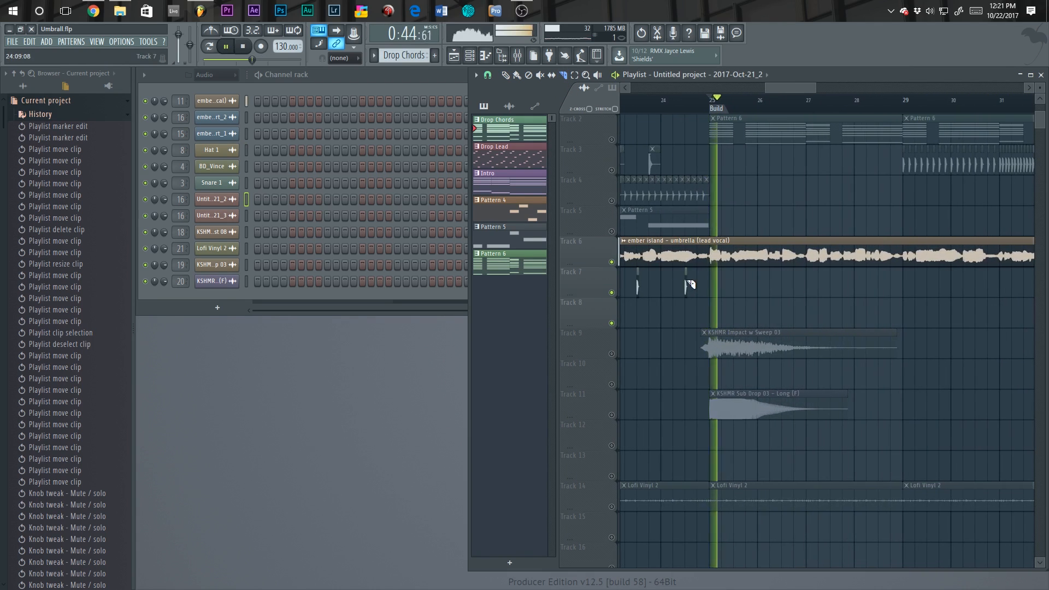
scroll(710, 284, "up", 4)
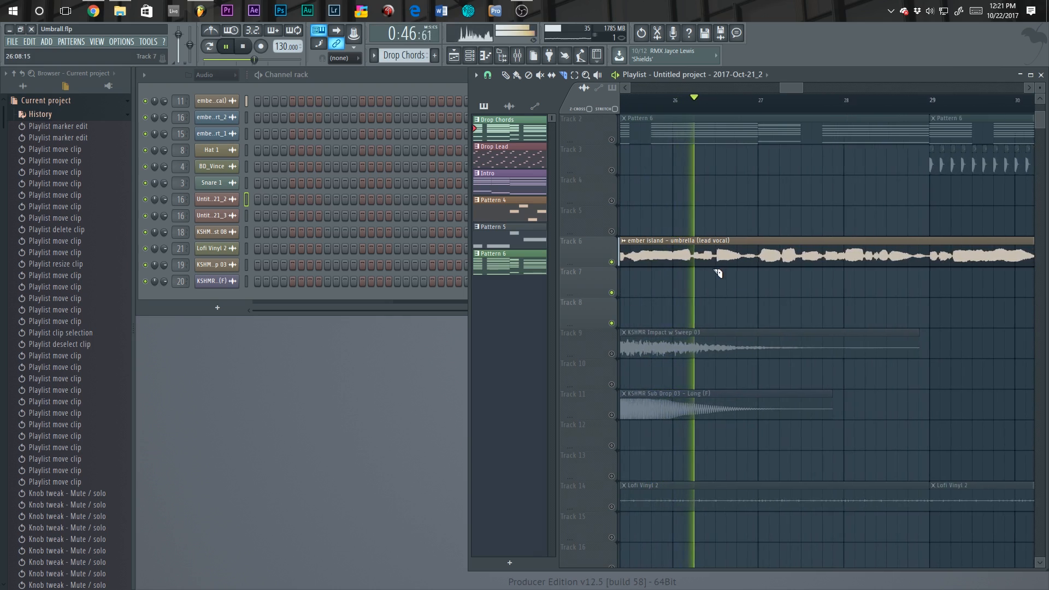
key("space")
Step: Slice a one-beat chop from the Track 6 lead vocal between bars 26 and 27 and place a copy at bar 33
scroll(725, 241, "up", 4)
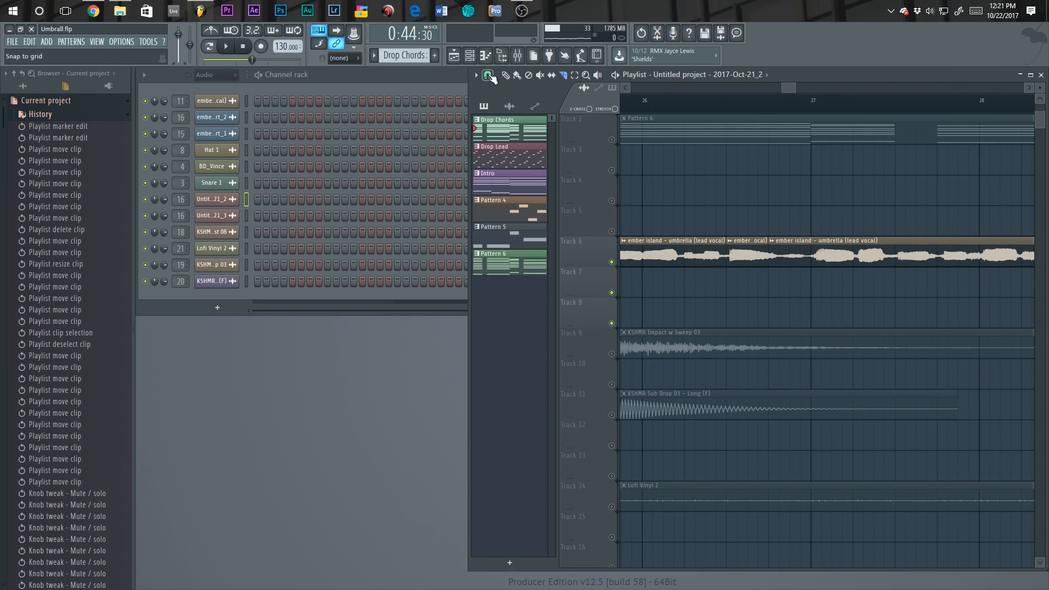
scroll(650, 251, "down", 4)
left_click(668, 253)
left_click(982, 249)
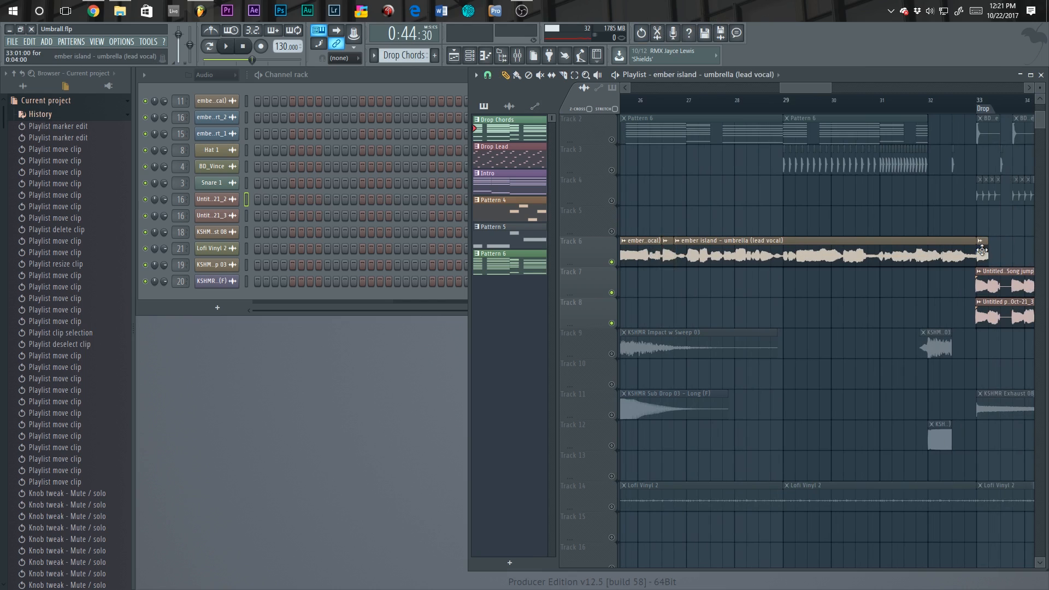
Step: Slice a second one-beat chop from the Track 6 lead vocal around bar 28 and place a copy directly after the first chop at bar 33
left_click(565, 75)
scroll(731, 235, "up", 2)
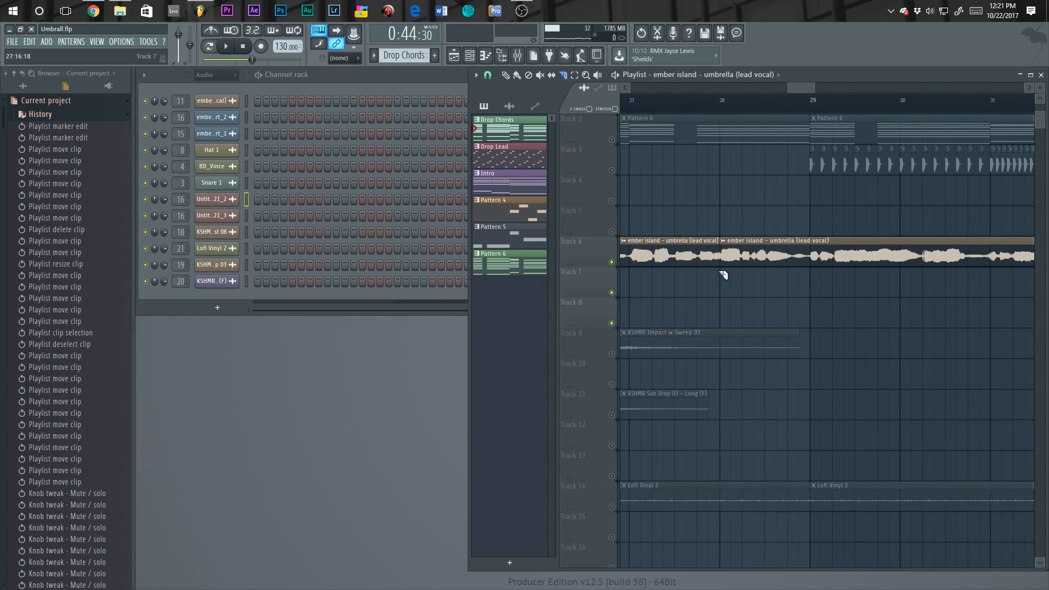
left_click(744, 244)
left_click(505, 76)
scroll(674, 249, "down", 2)
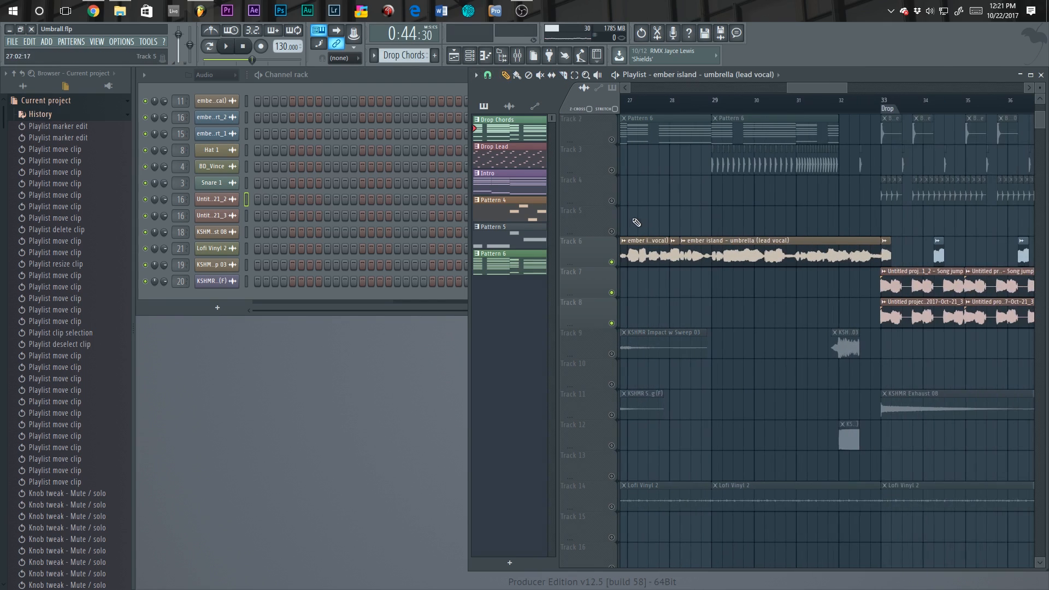
left_click_drag(868, 253, 879, 253)
Step: Play the two chops with Tracks 7 and 8 muted and repeat the pair twice on Track 6 across bars 33 and 34
key("space")
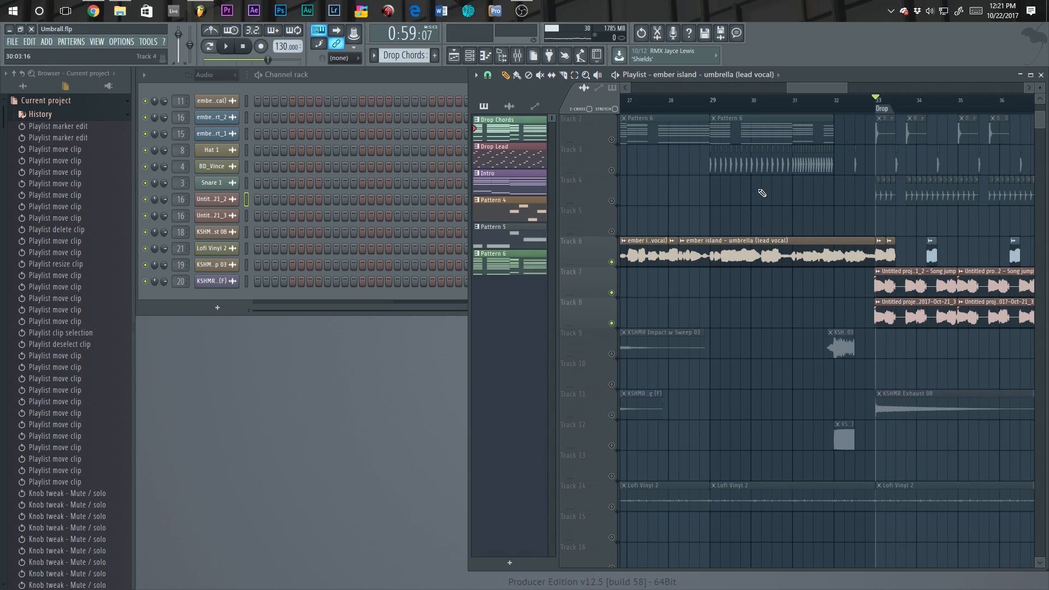
scroll(715, 258, "up", 2)
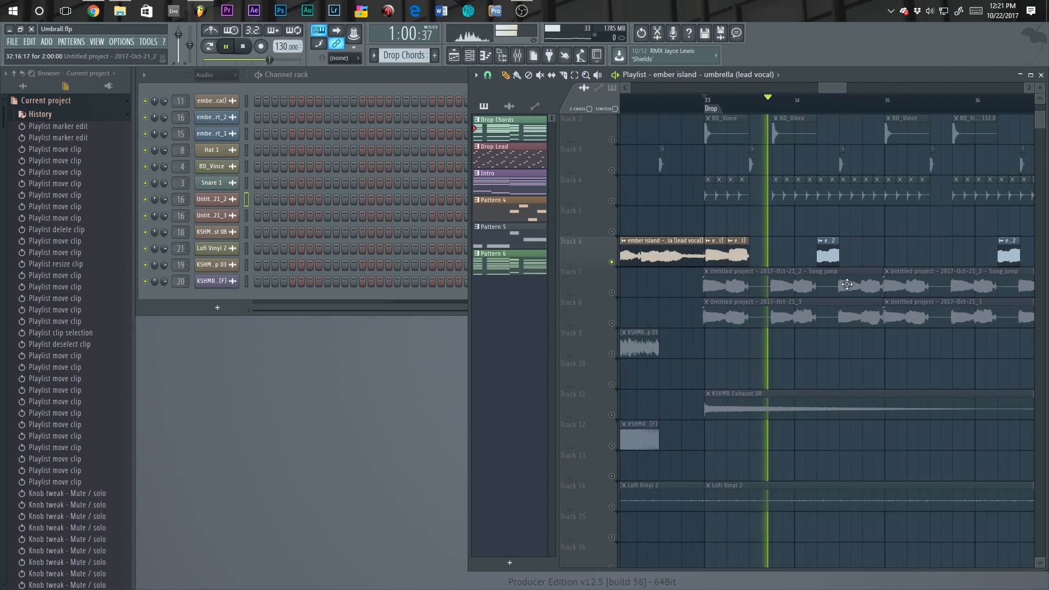
key("space")
key("space")
left_click_drag(757, 255, 869, 253)
key("space")
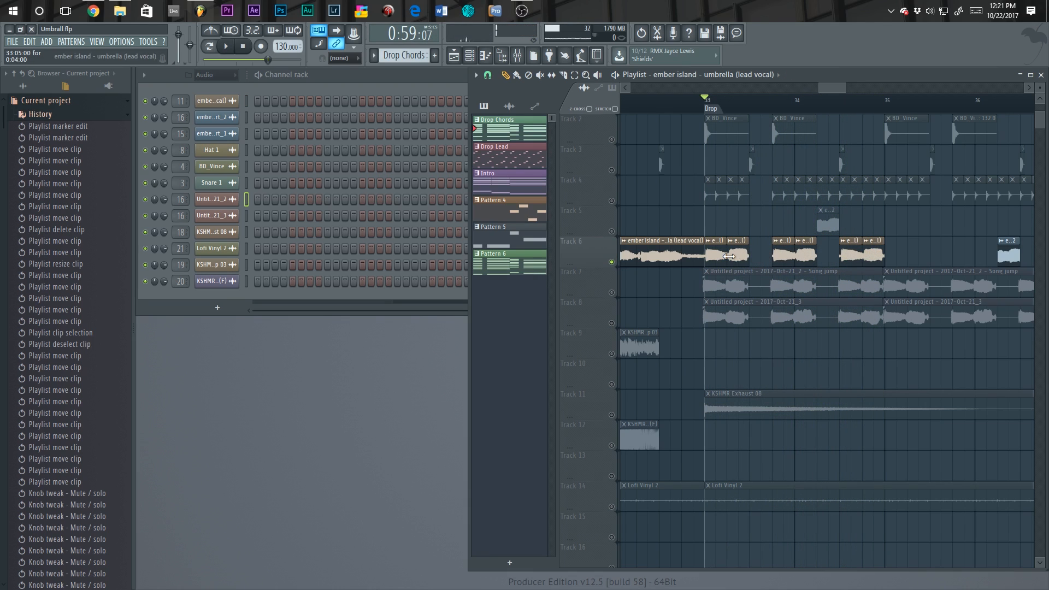
Step: Unmute Tracks 7 and 8 and play the drop from bar 33 to compare the original vocal chops
left_click(615, 291)
key("space")
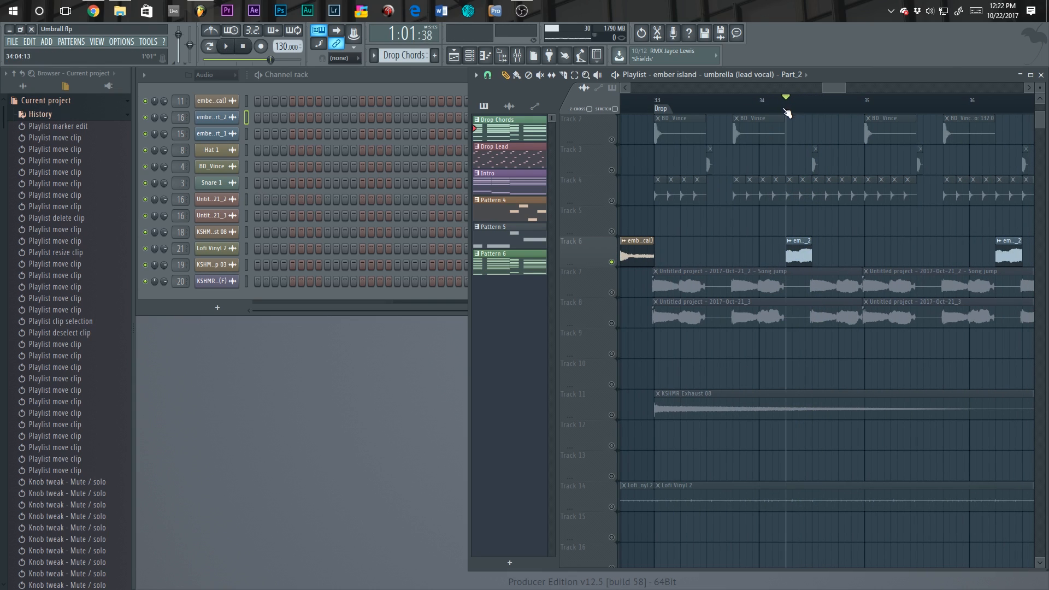
left_click(616, 284)
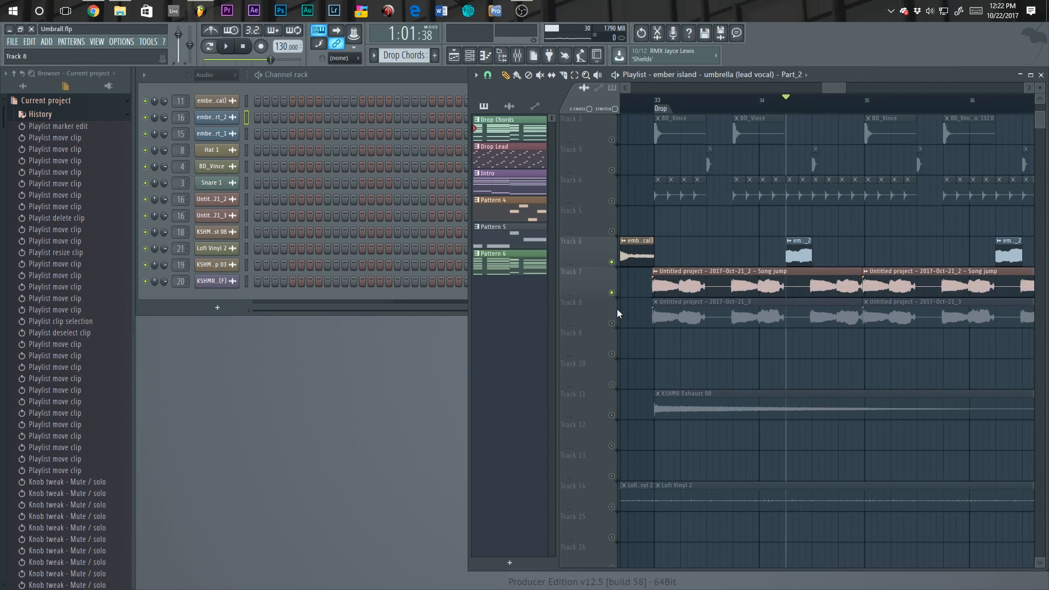
left_click(618, 315)
key("space")
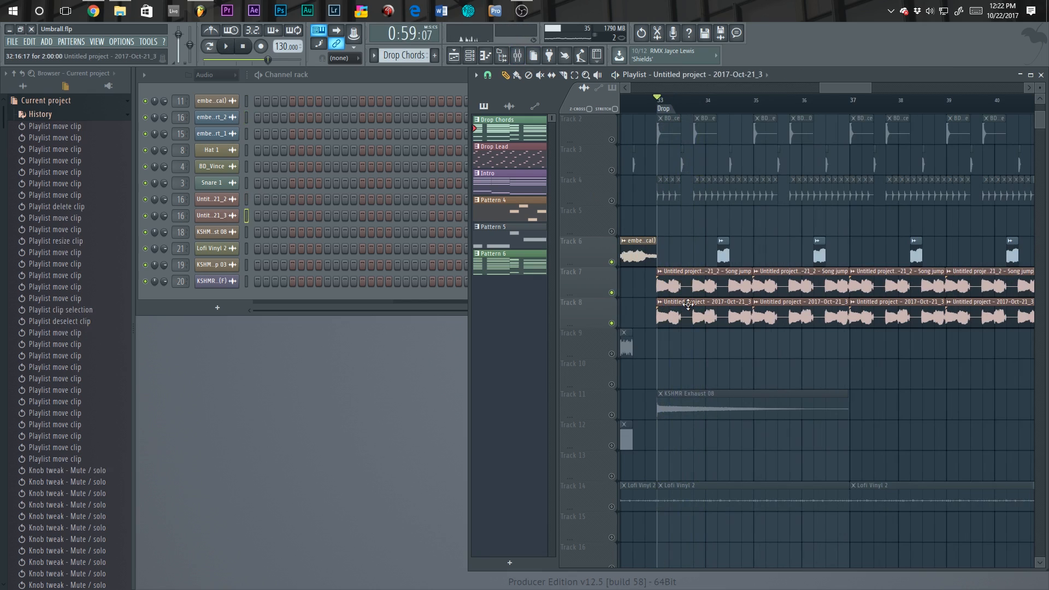
Step: View the sample settings of the Untitled project vocal chops and their mixer track with ValhallaShimmer, playing the drop from bar 33
double_click(671, 278)
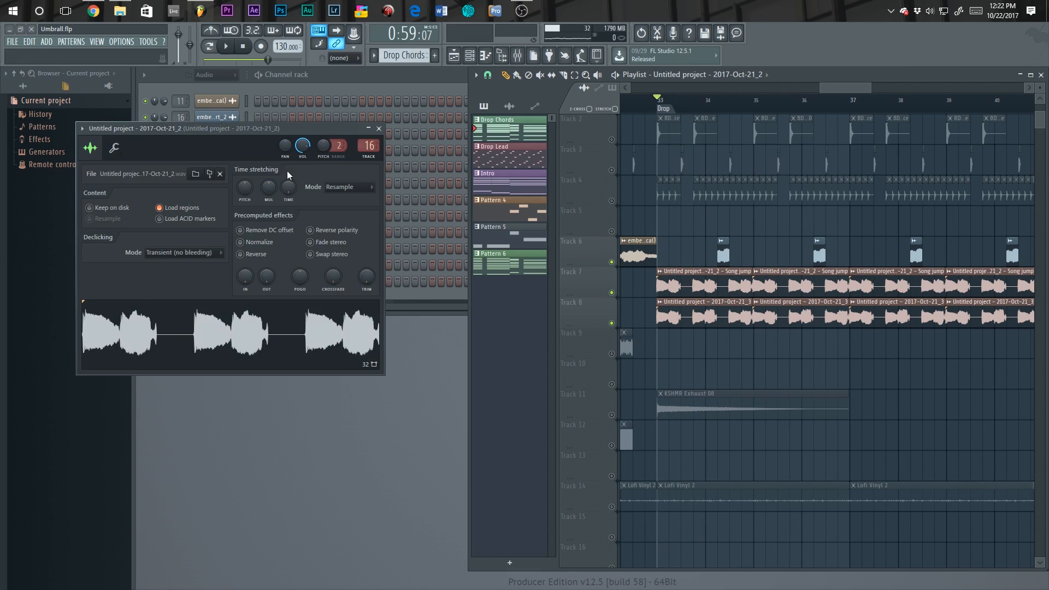
left_click(664, 306)
key("F9")
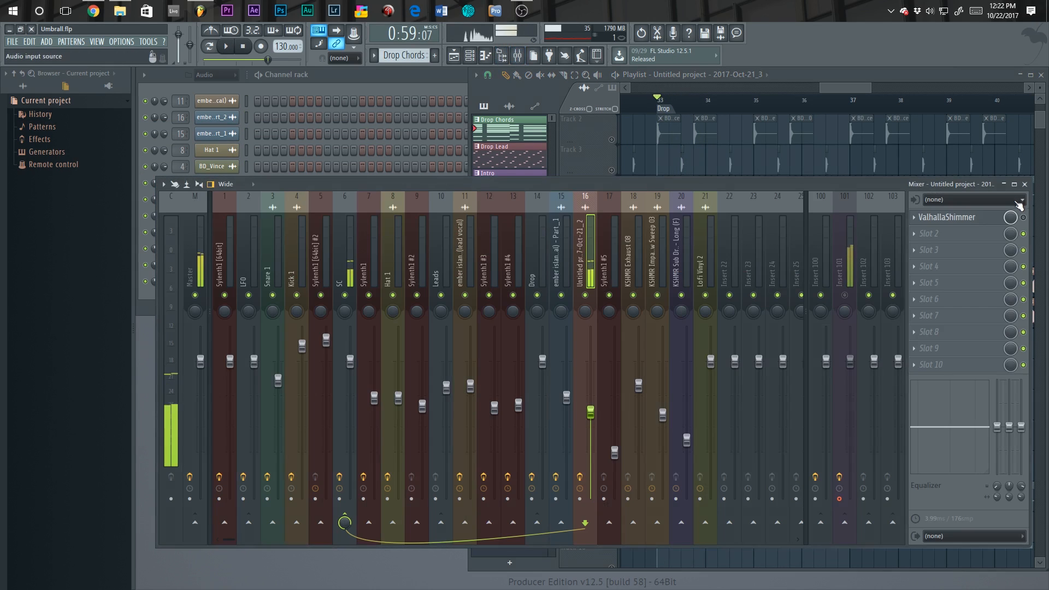
key("F9")
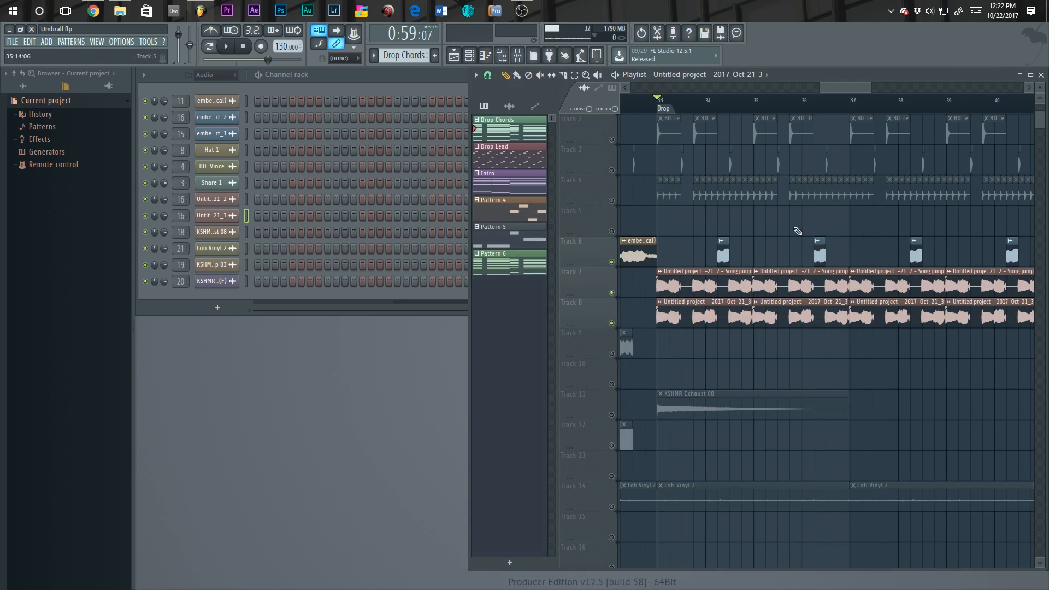
key("space")
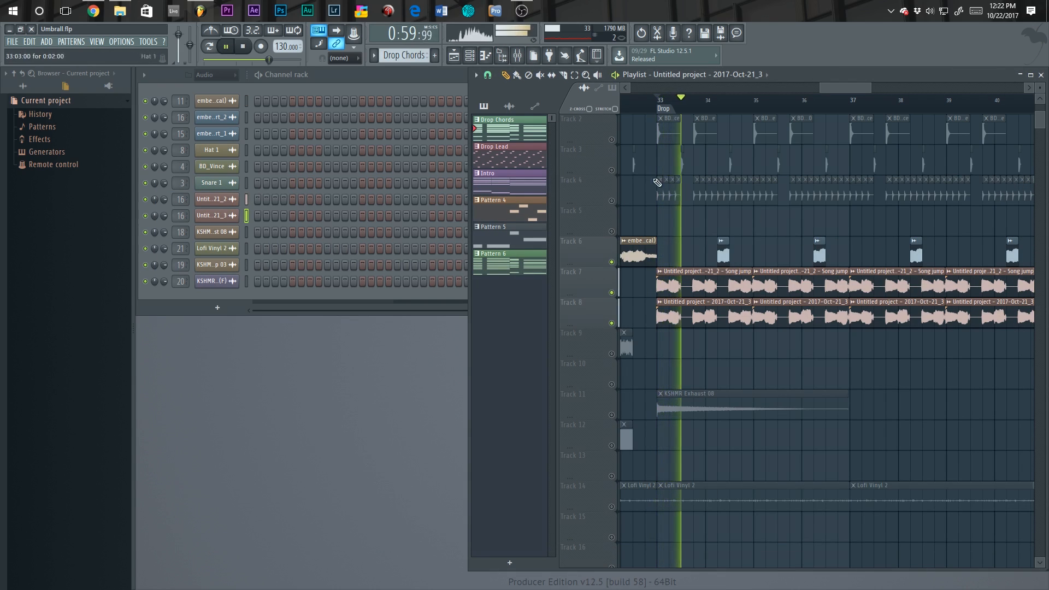
key("F9")
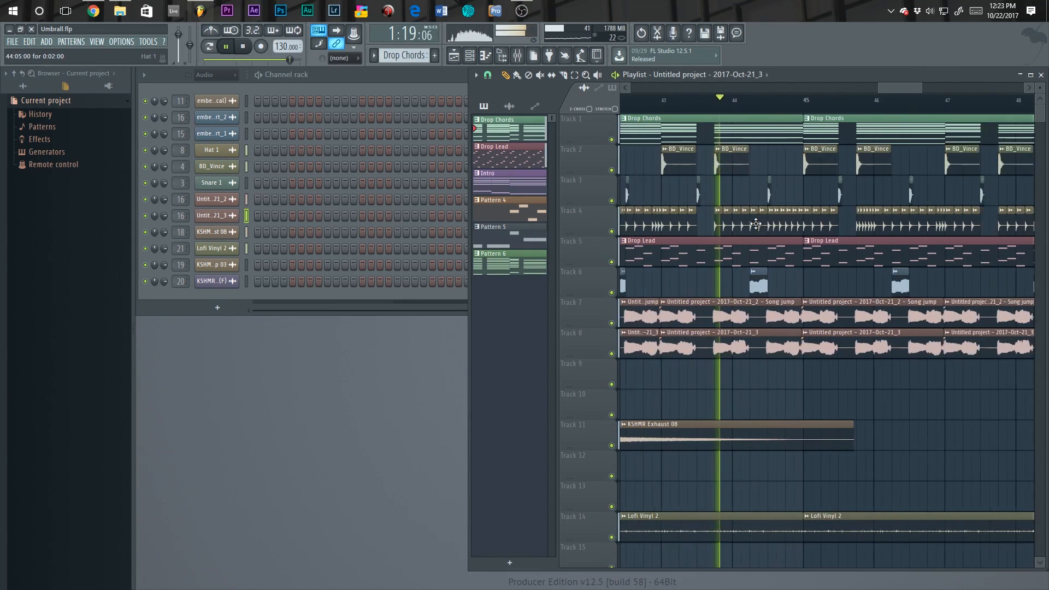
Step: Listen to the second half of the drop through bar 48, stop playback, and return the playhead to bar 41
scroll(716, 241, "up", 1)
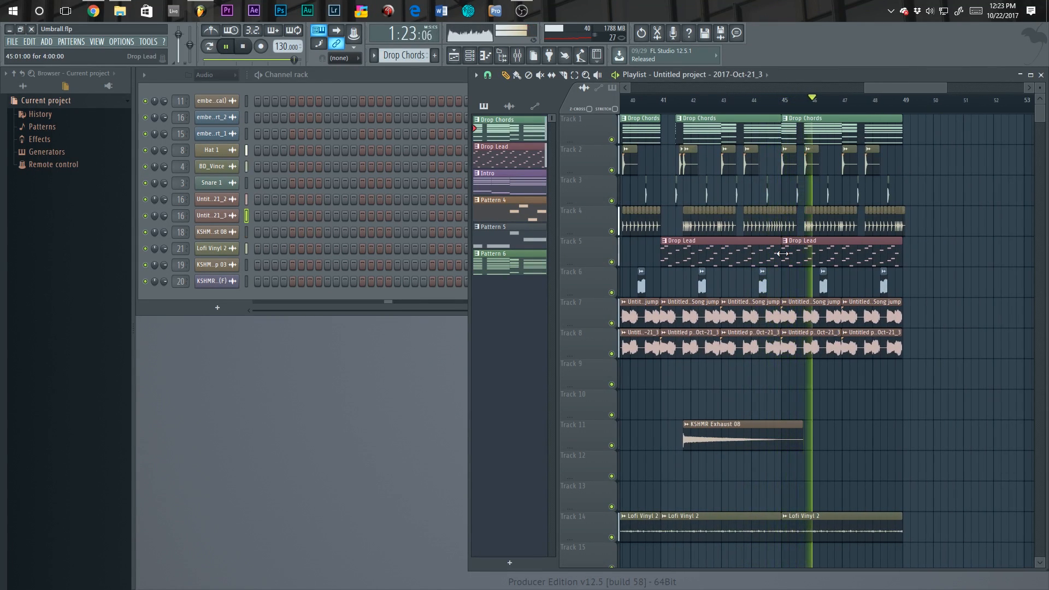
scroll(783, 253, "up", 1)
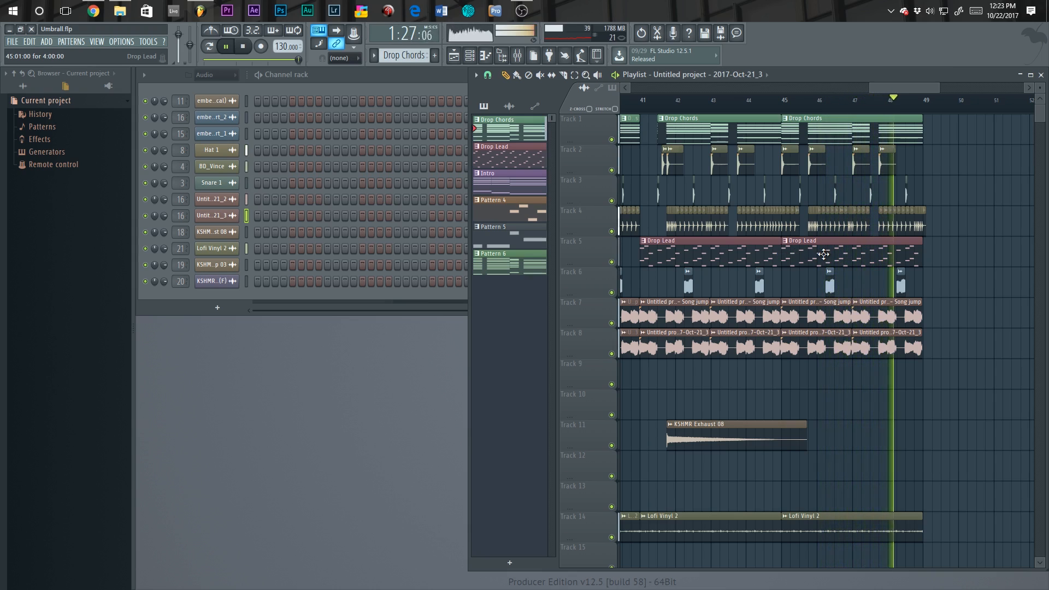
key("space")
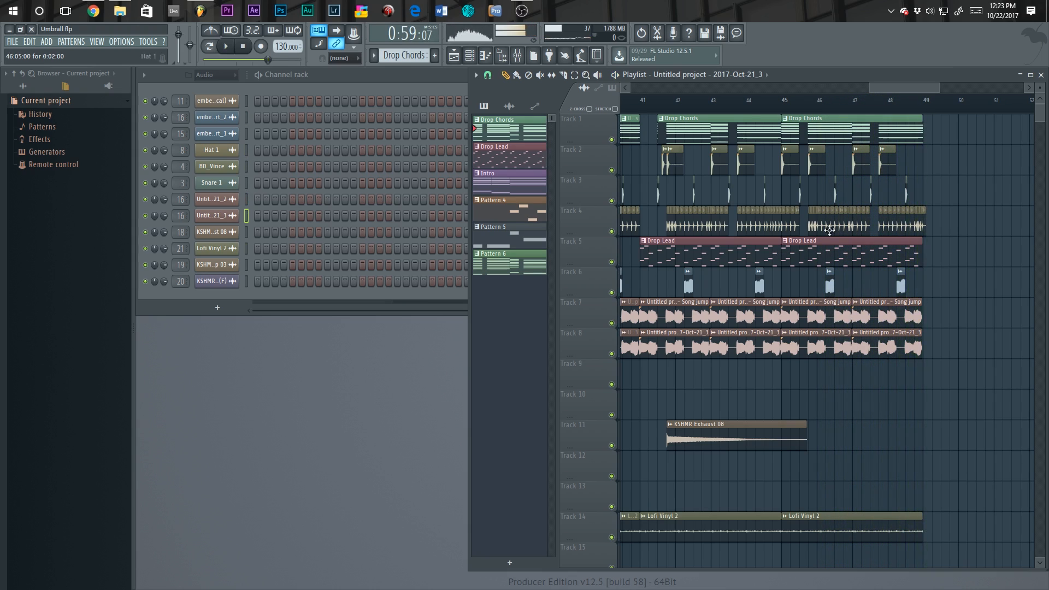
left_click(649, 101)
left_click(645, 103)
Step: Examine the double BD_Vince kick and the Hat 1 roll just before bar 42, and change the playlist snap setting
scroll(643, 104, "down", 1)
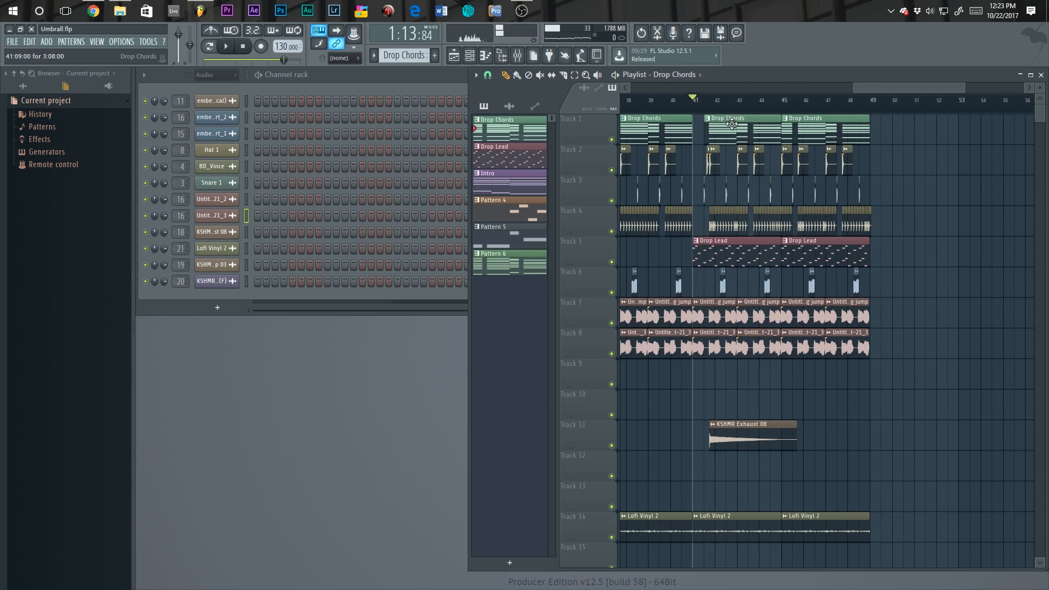
scroll(728, 172, "up", 1)
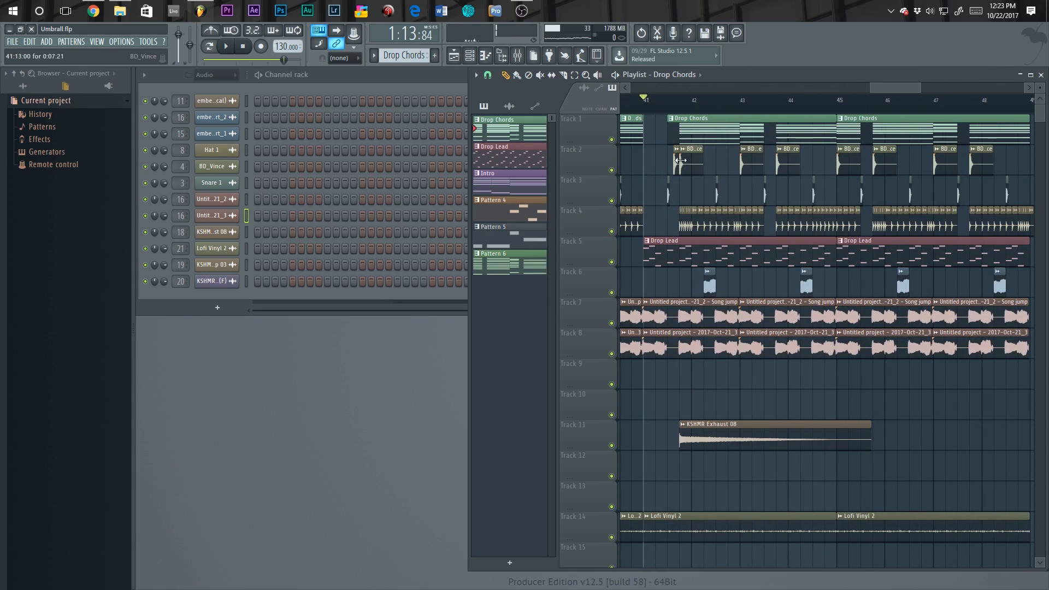
scroll(698, 219, "up", 2)
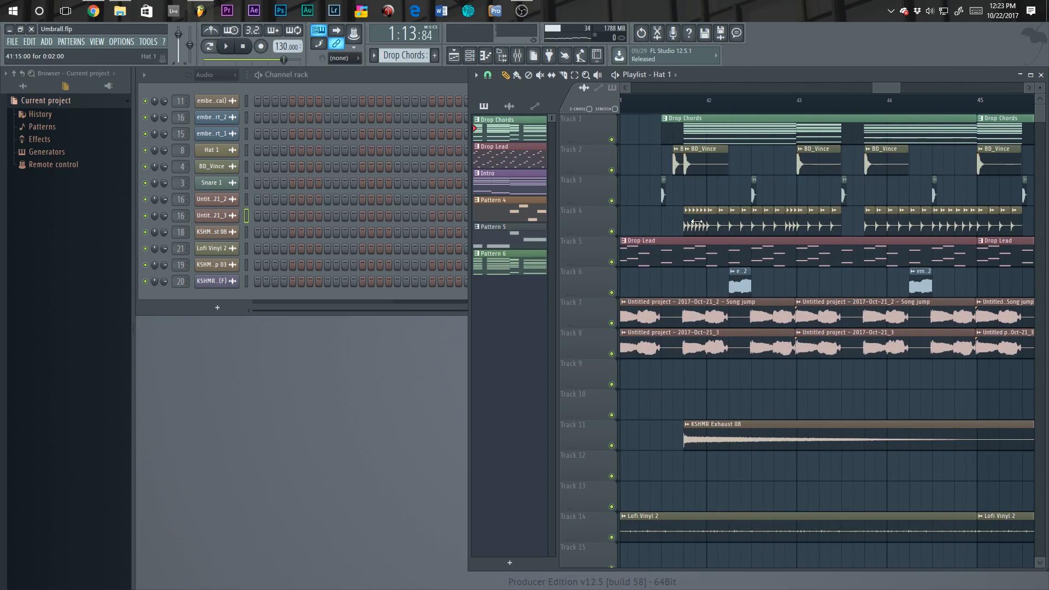
scroll(771, 219, "up", 4)
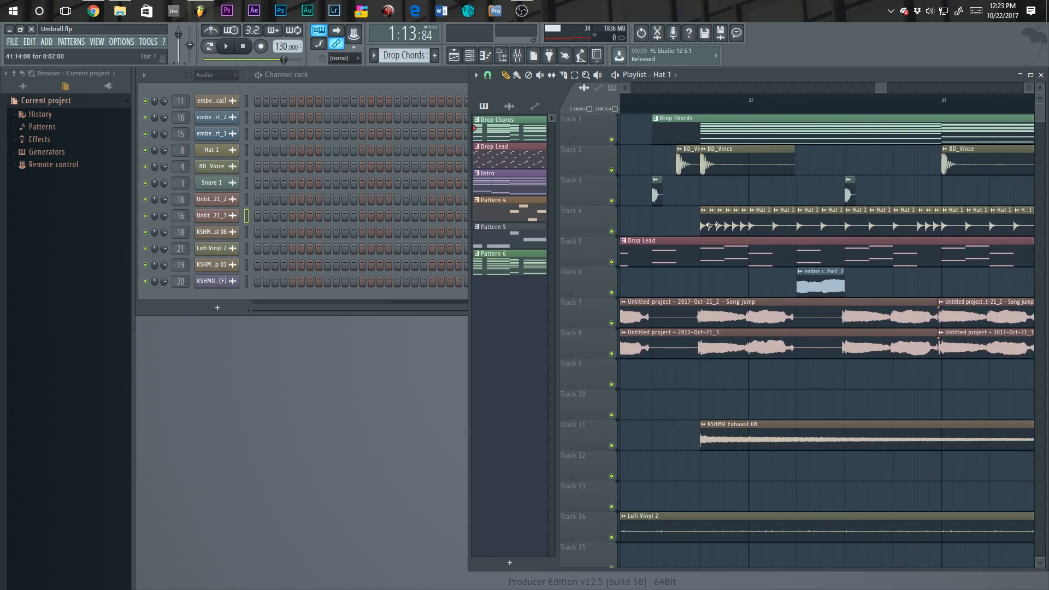
left_click(488, 75)
left_click(495, 188)
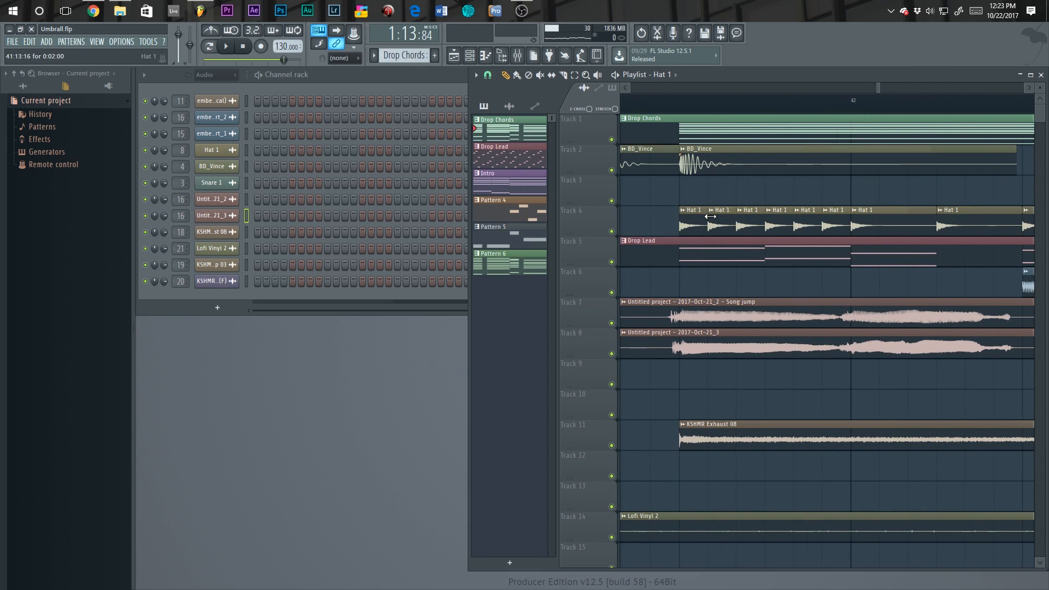
Step: Play the Drop Lead pattern alone in pattern mode, toggling the Sylenth1 and Sylenth1 #2 channels to hear each layer
scroll(820, 227, "down", 5)
left_click(721, 250)
scroll(681, 250, "down", 3)
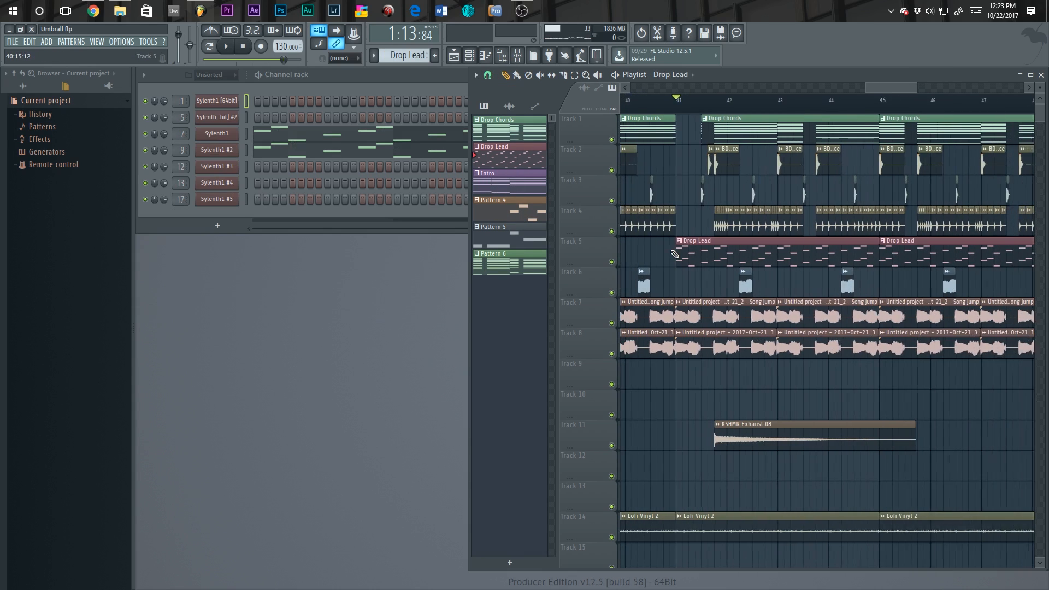
left_click(209, 47)
key("space")
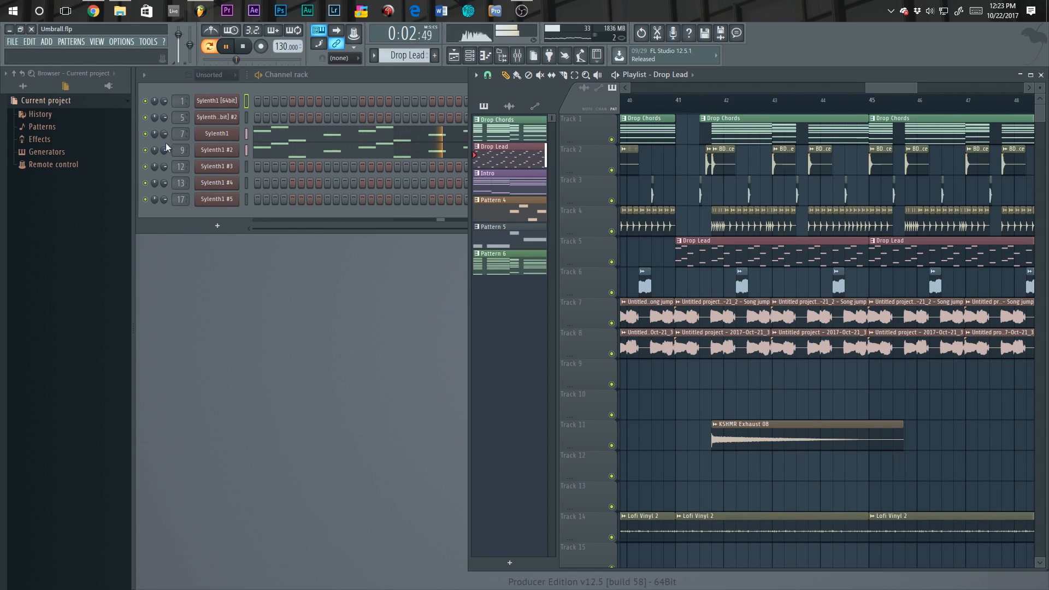
left_click(146, 158)
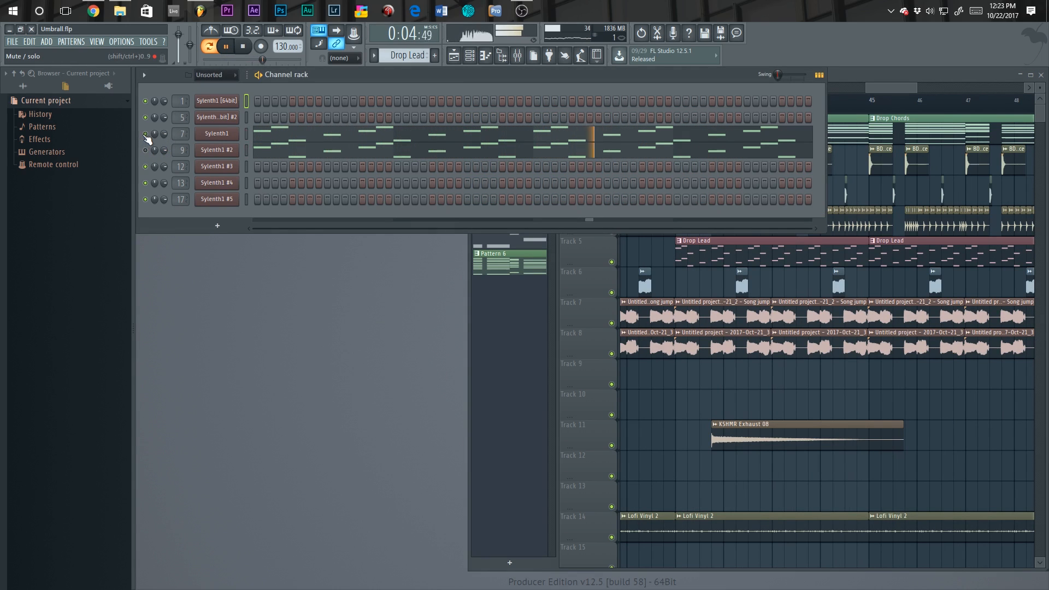
left_click(146, 151)
key("space")
Step: Open the Sylenth1 plugin used in the Drop Lead pattern and audition its sound
left_click(226, 136)
left_click_drag(532, 152, 561, 124)
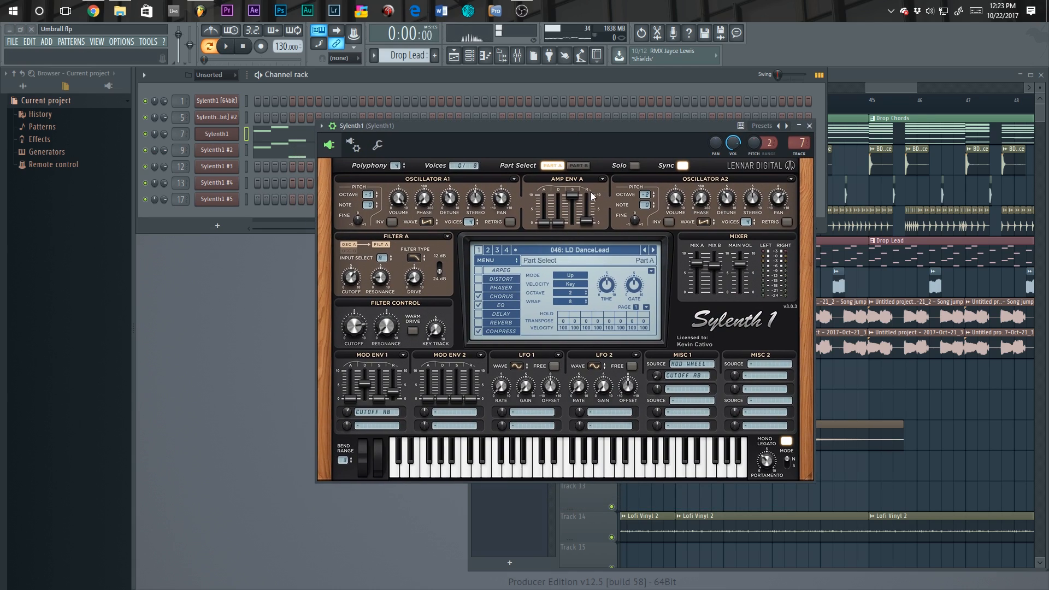
left_click(592, 247)
left_click(696, 381)
left_click_drag(663, 136, 676, 133)
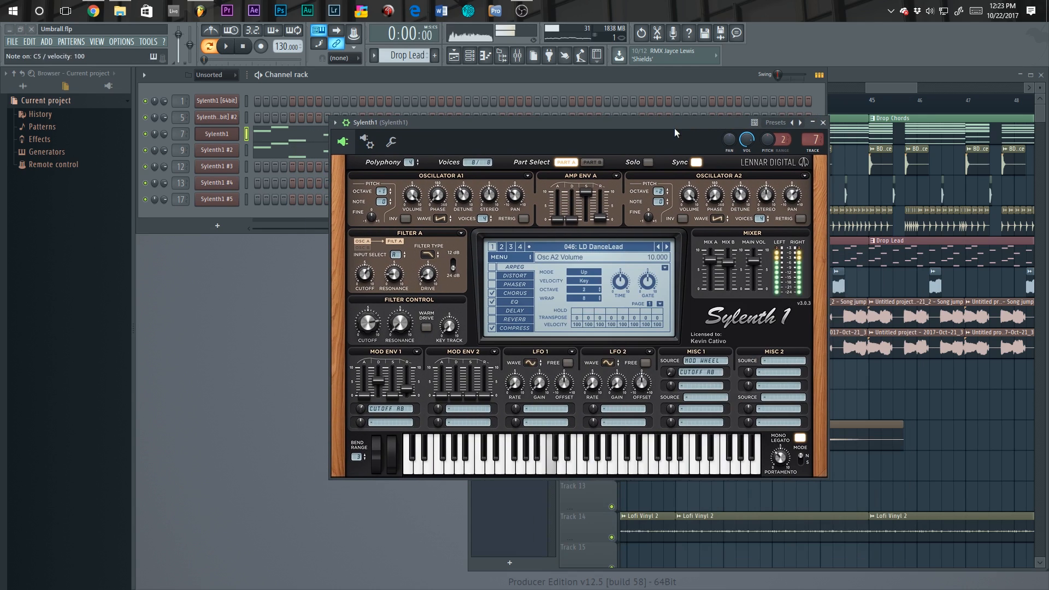
Step: Open the Sylenth1 #2 plugin of the Drop Lead pattern, audition its sound, and close it
left_click(210, 154)
left_click_drag(429, 116, 445, 115)
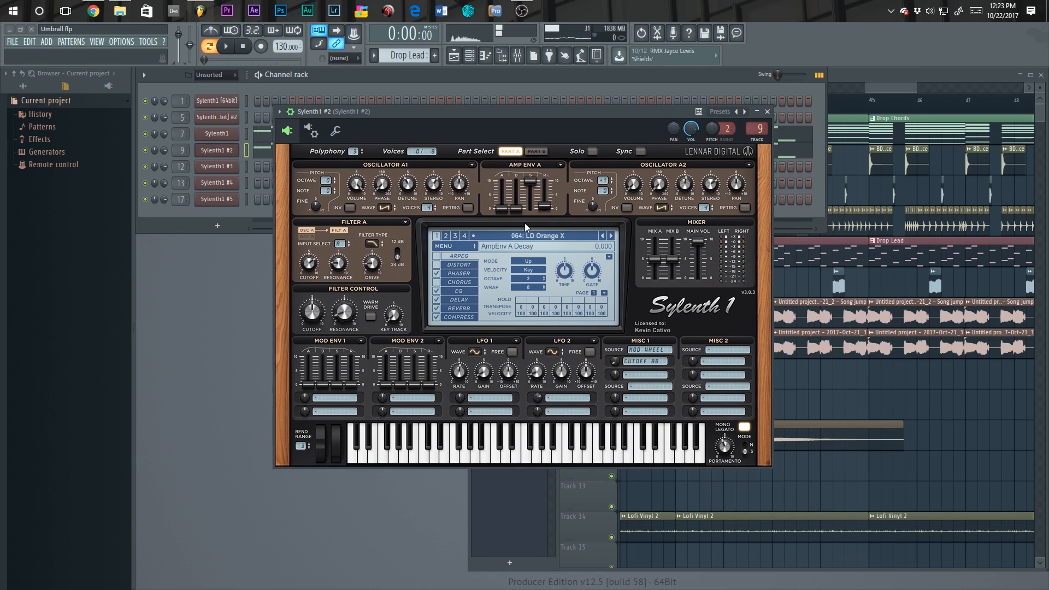
left_click_drag(540, 110, 565, 109)
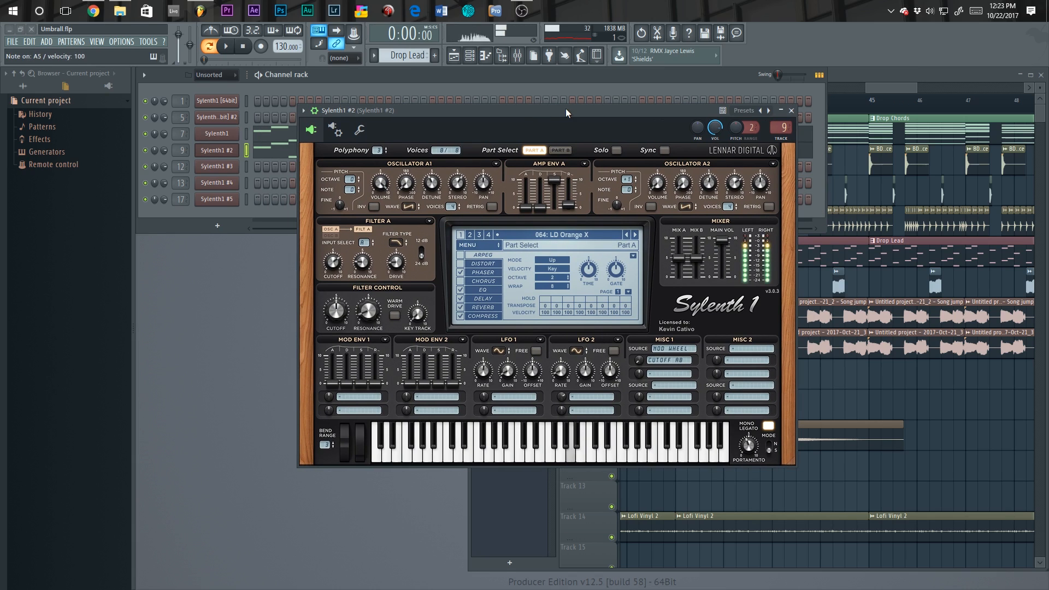
key("Escape")
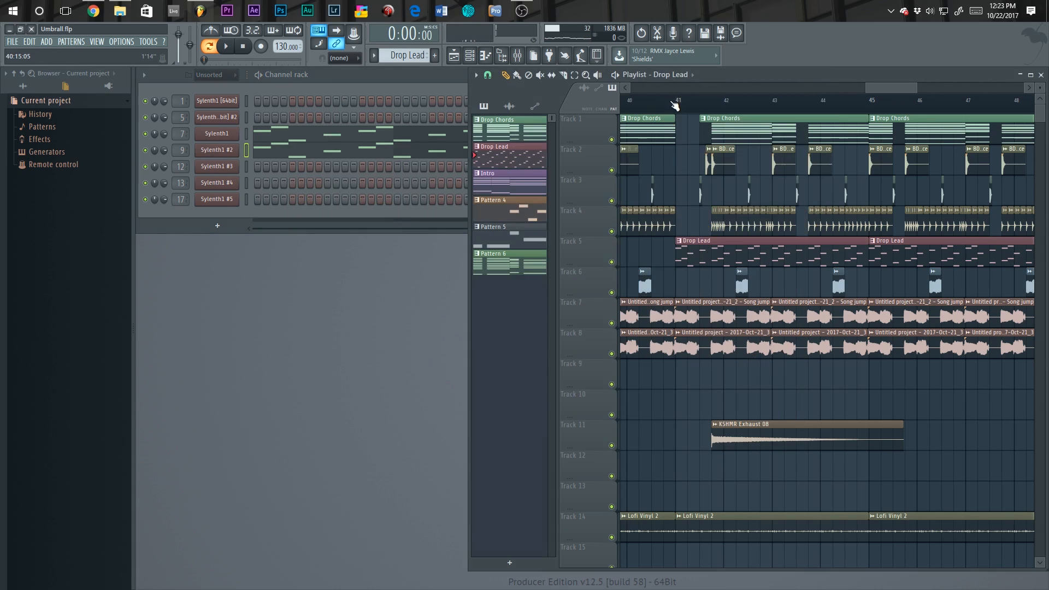
Step: Play the arrangement from bar 41 in song mode to hear the drop lead in context, changing the playlist snap setting
key("space")
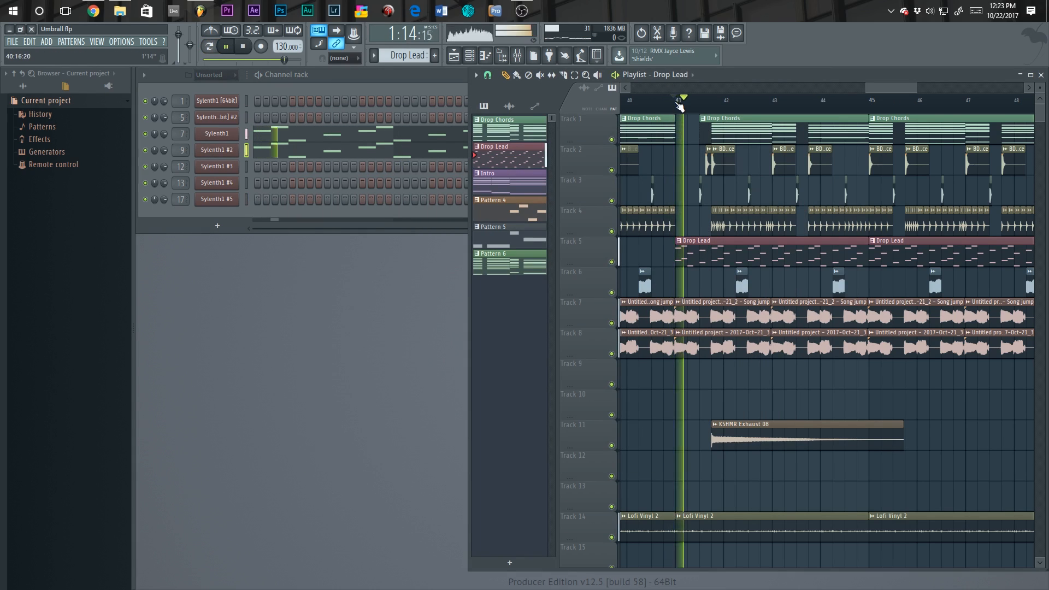
left_click(488, 75)
left_click(503, 104)
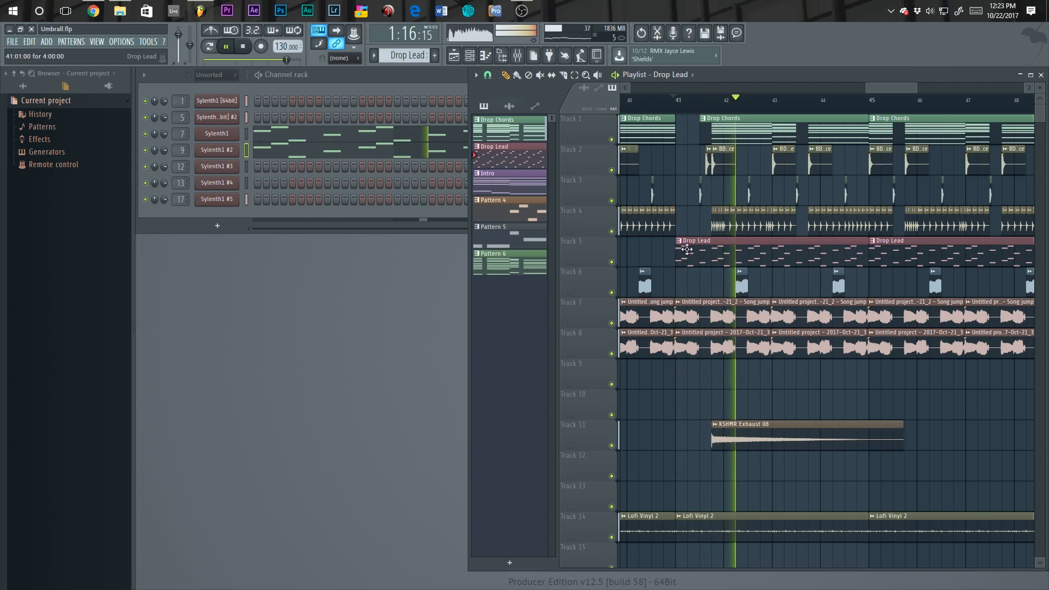
key("space")
Step: Select the gap from bar 41 to just before the double kick, about two and a half beats, and play it
scroll(691, 278, "down", 5)
scroll(691, 278, "up", 3)
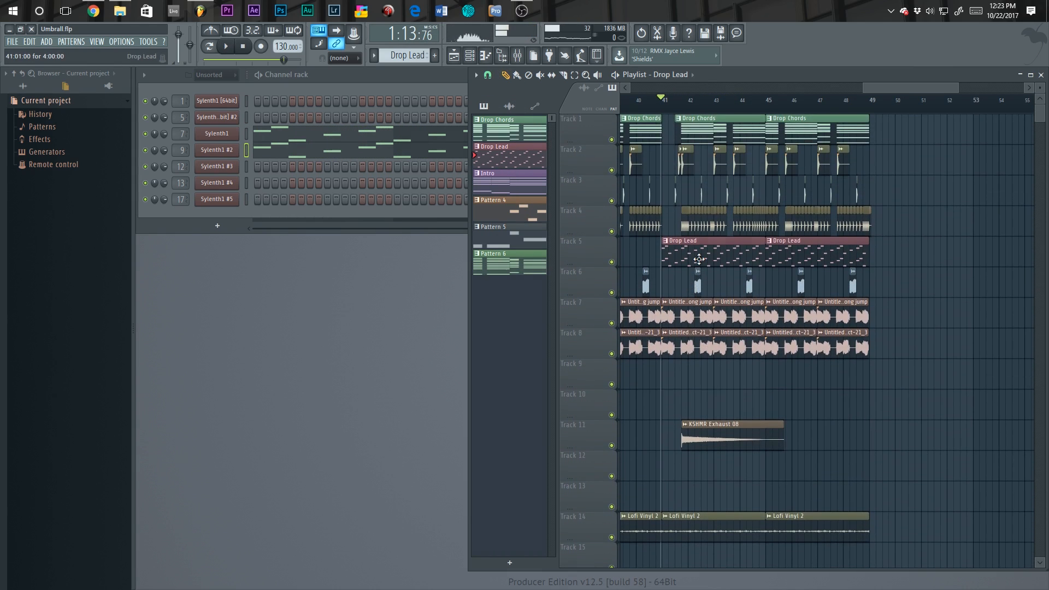
scroll(694, 281, "up", 3)
left_click(651, 108)
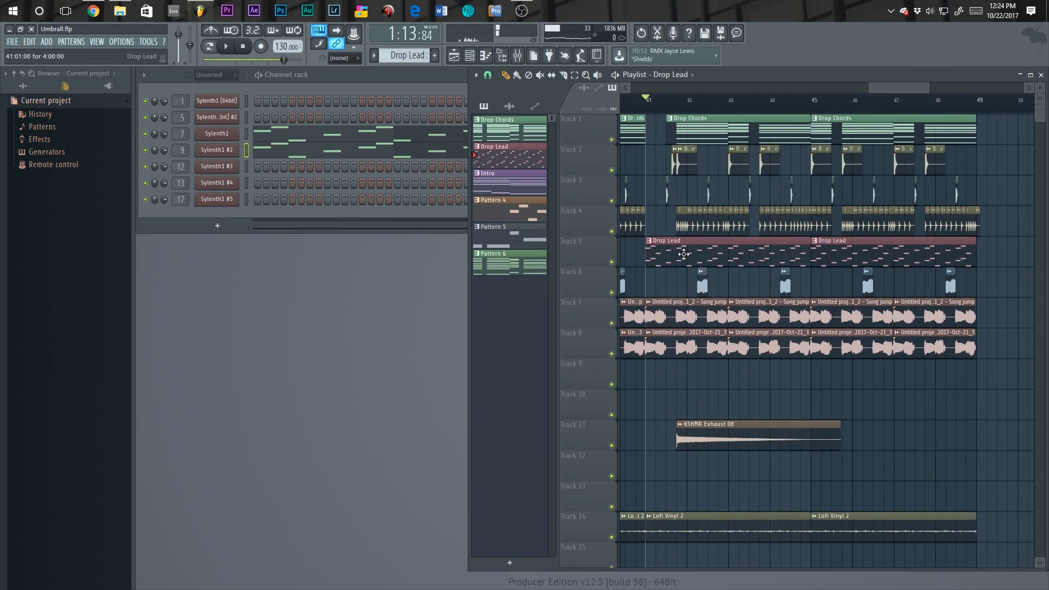
scroll(645, 198, "up", 2)
scroll(644, 199, "up", 2)
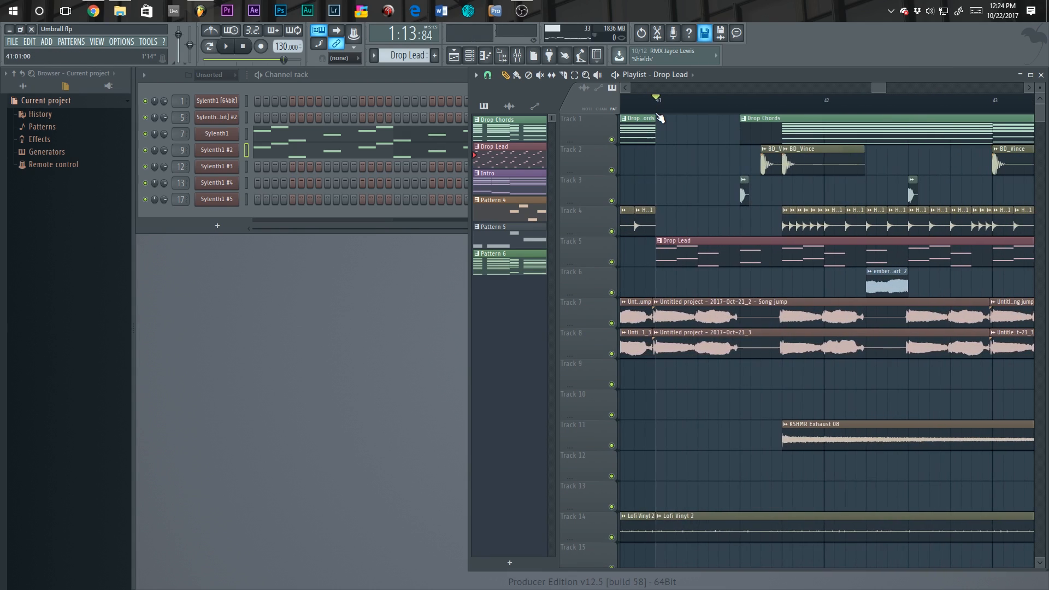
left_click_drag(659, 108, 757, 130)
key("space")
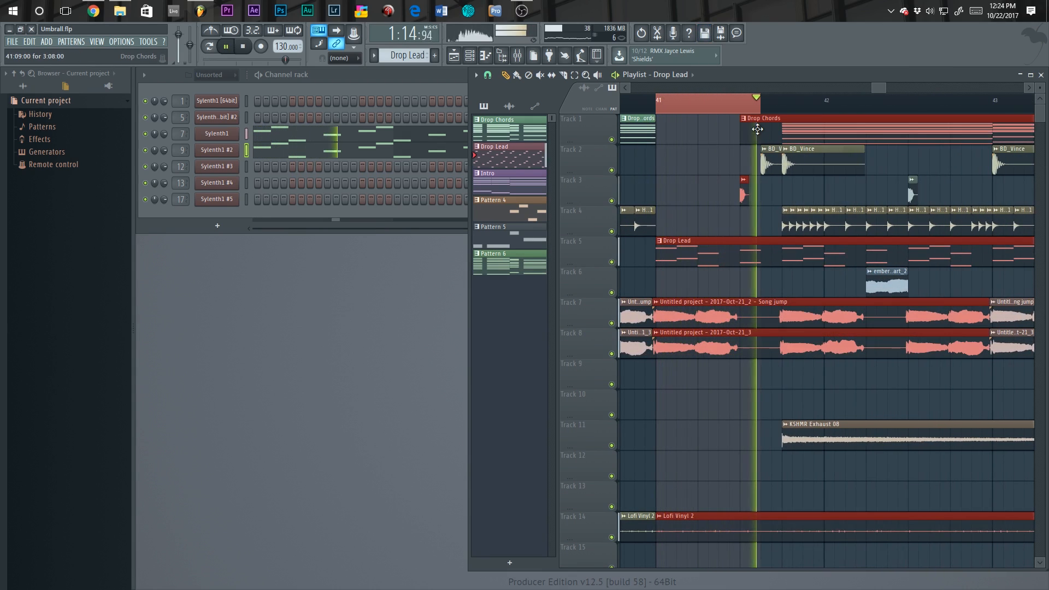
Step: Stop playback and examine the whole arrangement, comparing the Drop Lead clips in the build with those in the drop's second half
key("space")
scroll(711, 158, "down", 2)
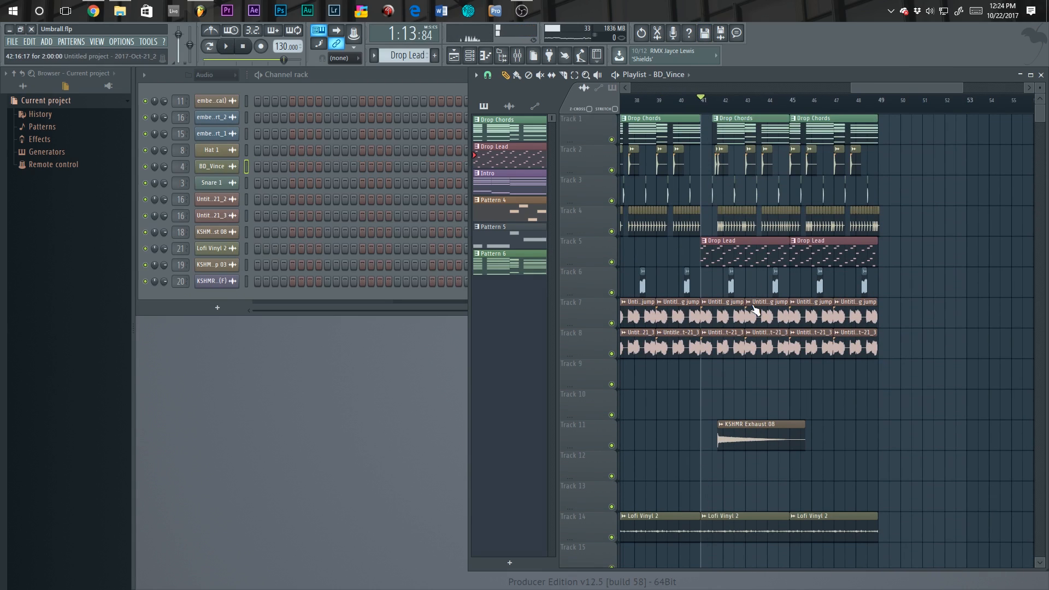
left_click(749, 302)
left_click(731, 307)
left_click(740, 257)
scroll(730, 221, "up", 3)
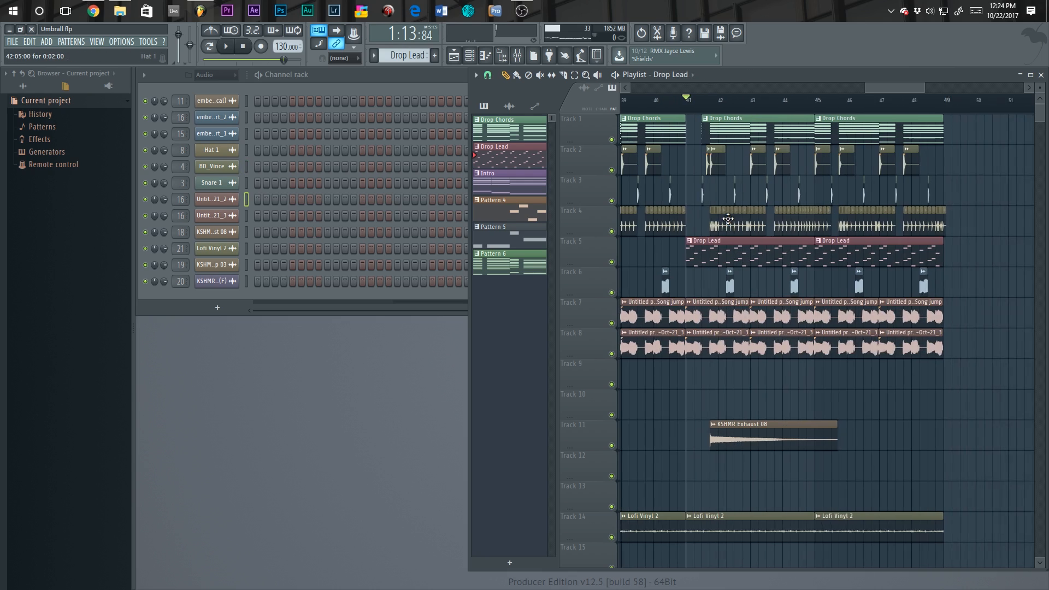
scroll(730, 222, "down", 1)
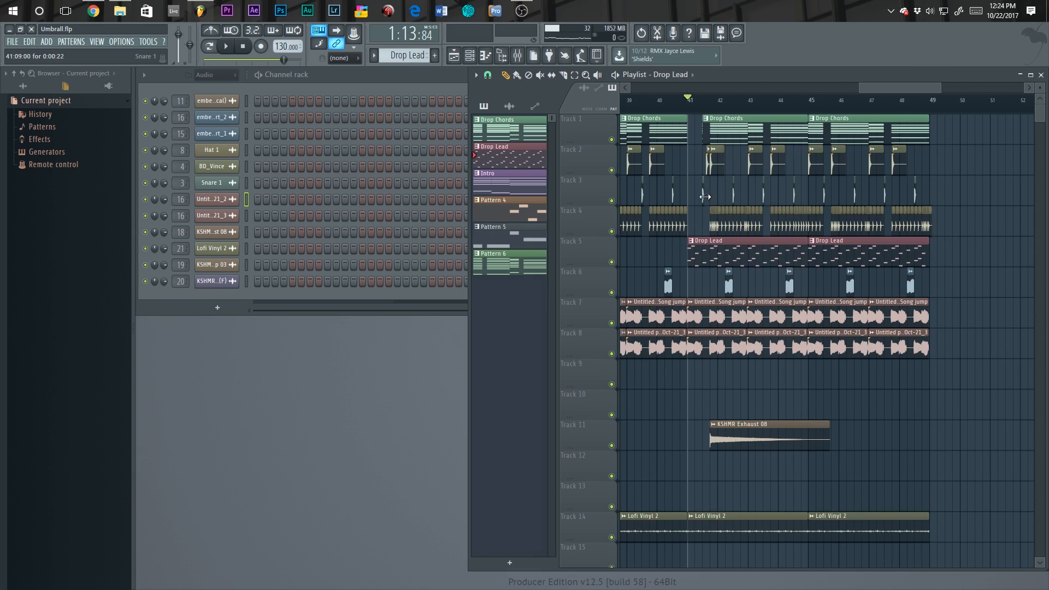
scroll(710, 182, "up", 2)
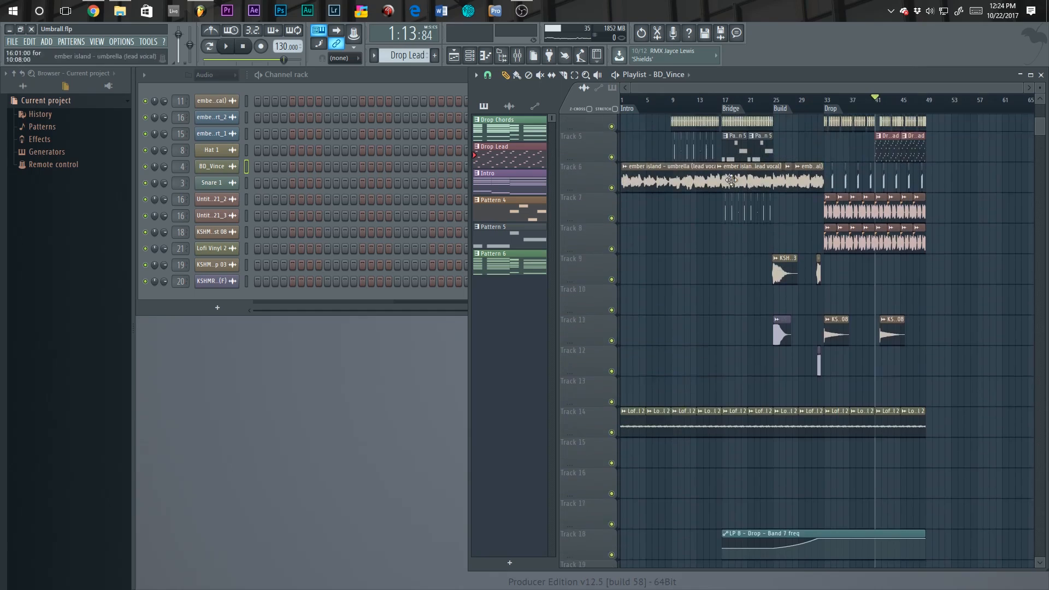
scroll(732, 180, "up", 4)
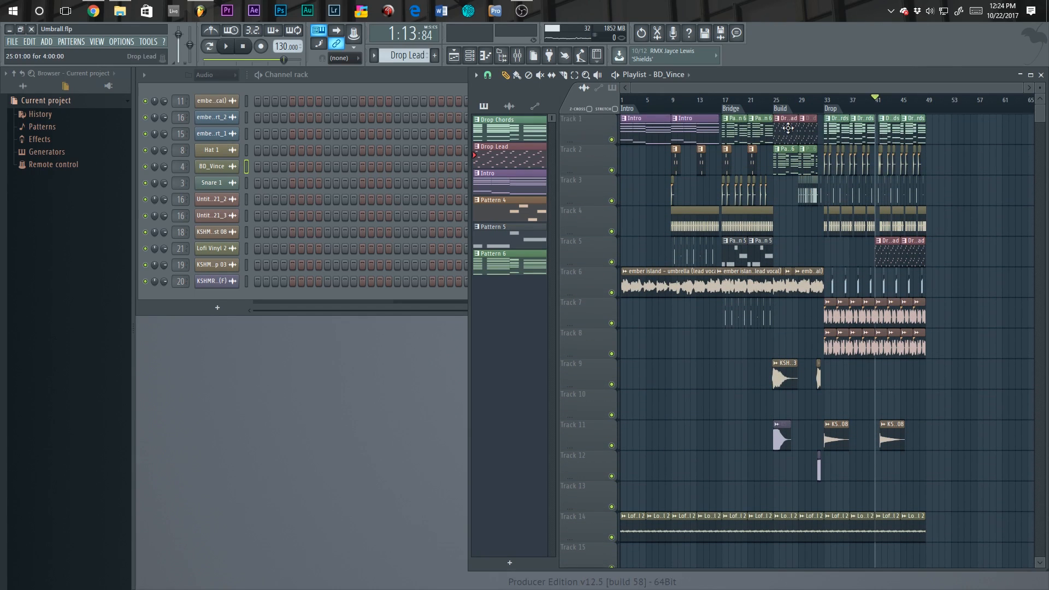
scroll(897, 256, "up", 4)
scroll(864, 258, "down", 4)
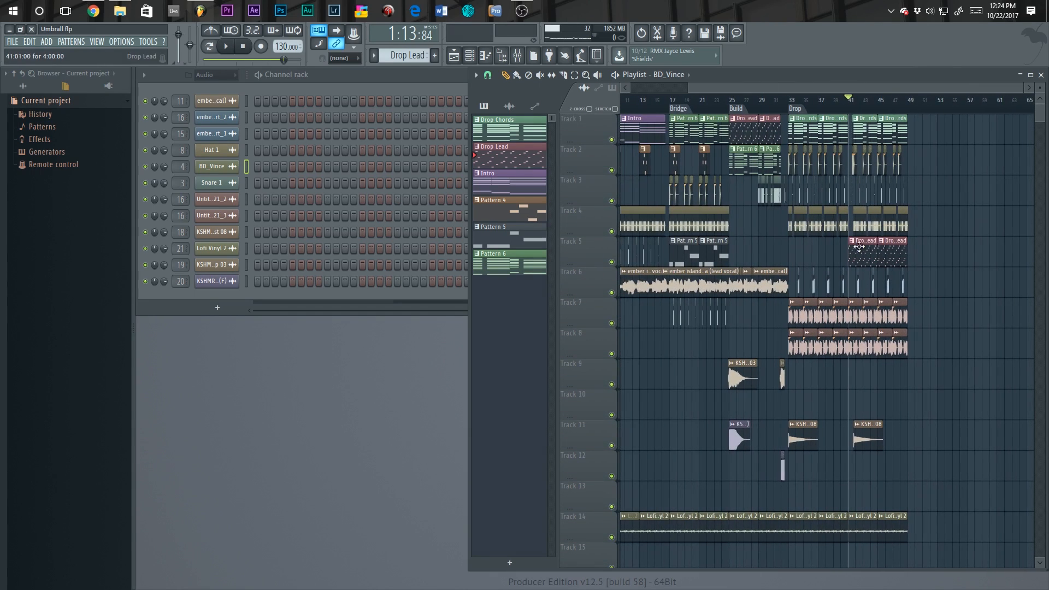
scroll(720, 207, "down", 3)
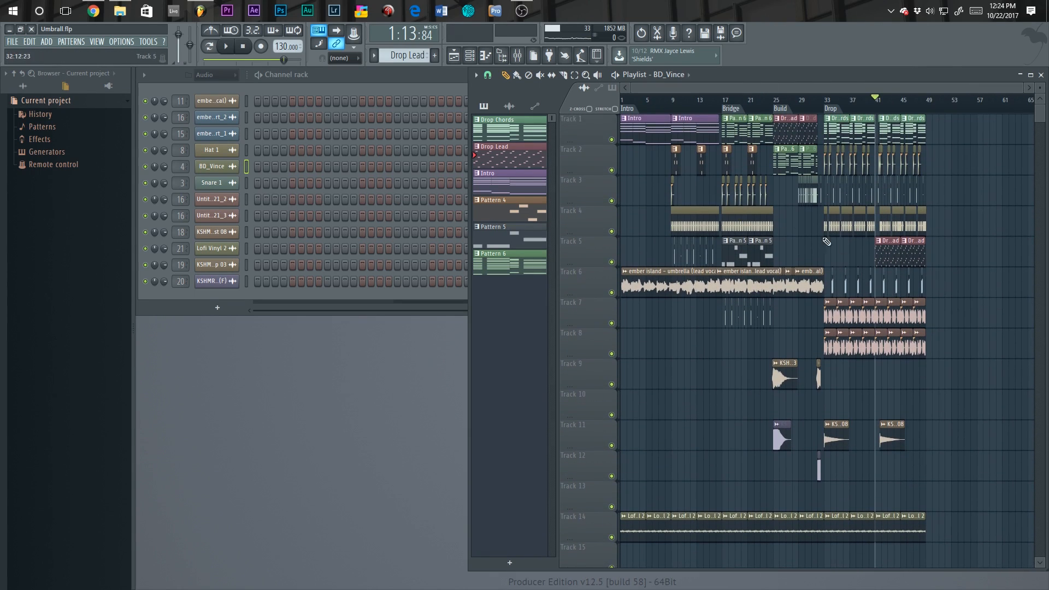
Step: Open Ozone 8 on the master mixer track and play the drop to examine its Equalizer bands
left_click(517, 55)
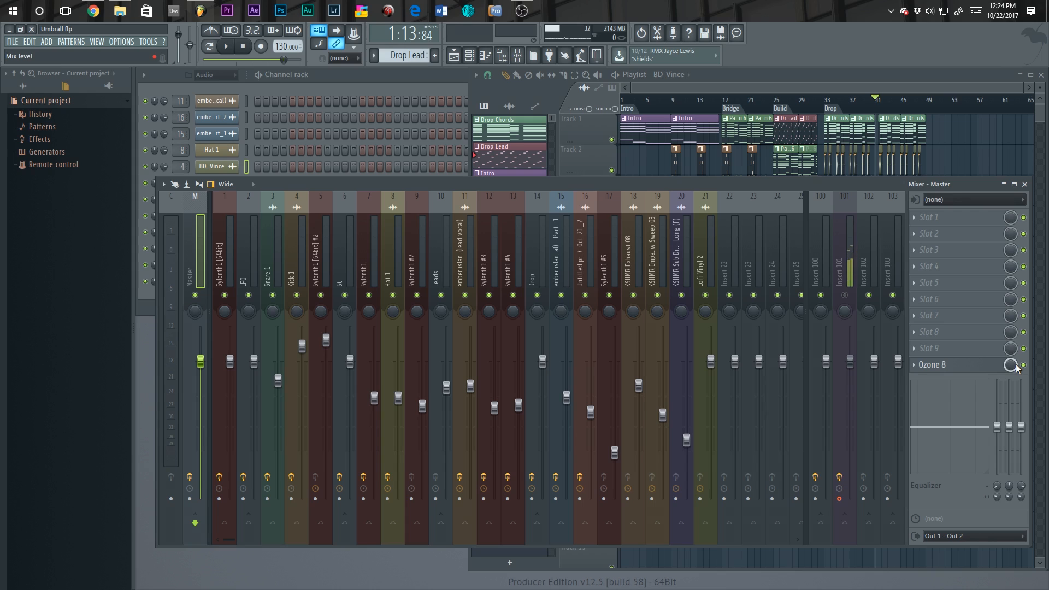
left_click(940, 364)
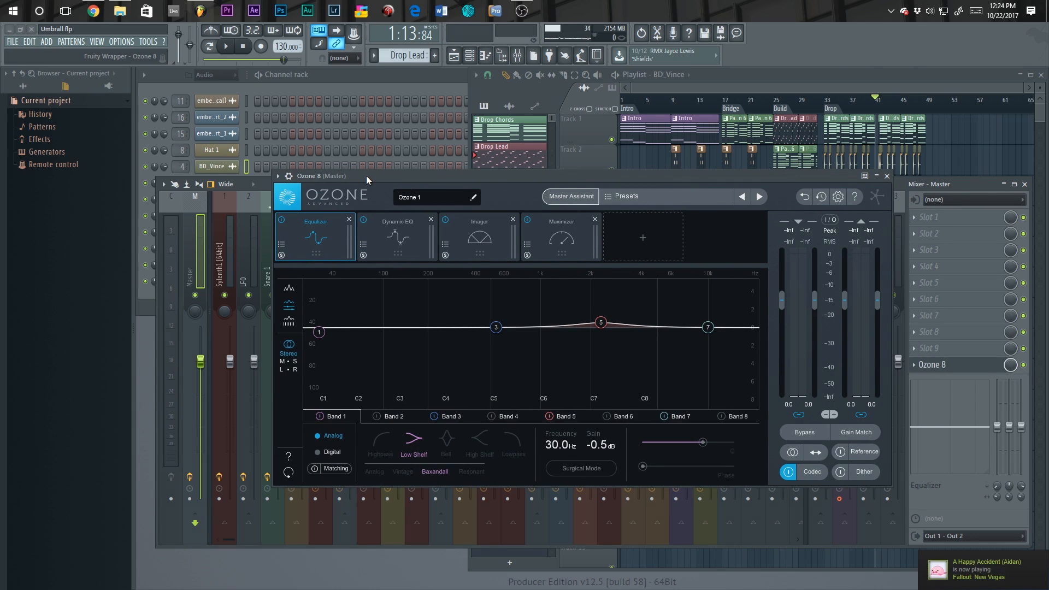
left_click_drag(366, 175, 385, 152)
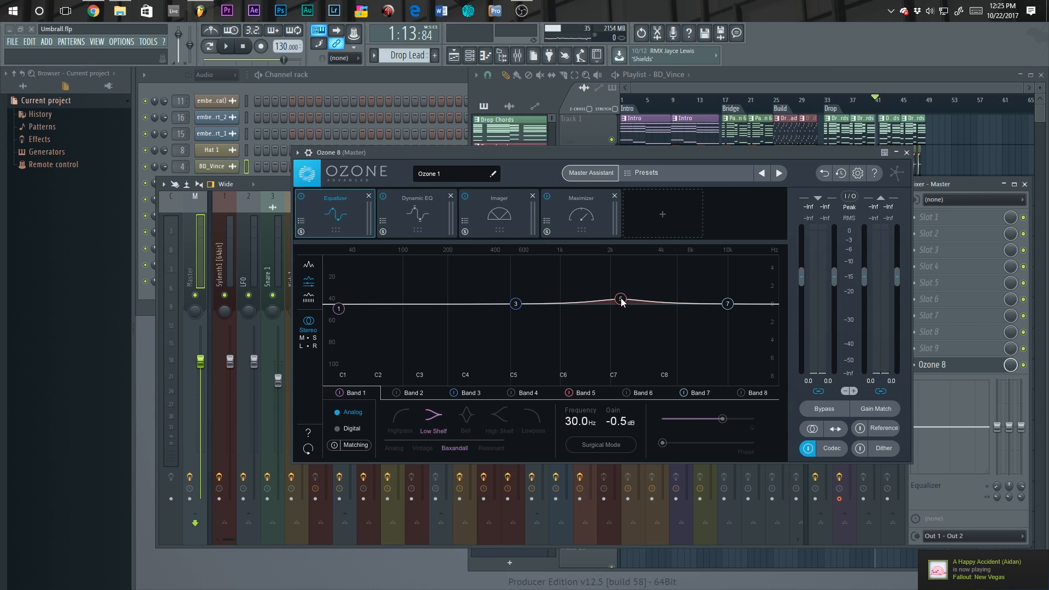
key("space")
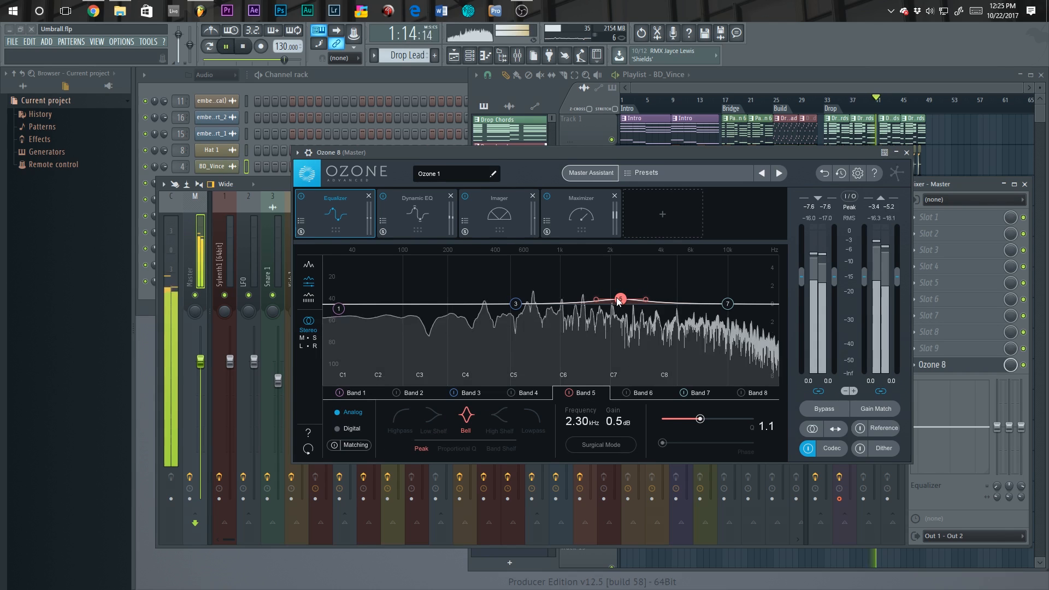
Step: Examine Ozone's Dynamic EQ, checking bands 6 and 3 and playing the drop to watch how they react
left_click(417, 213)
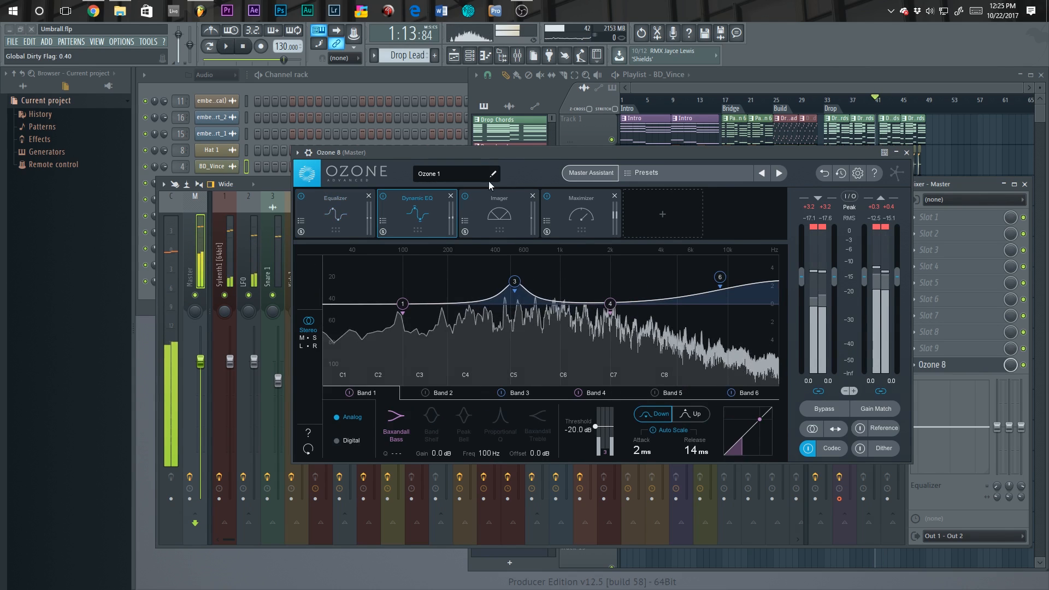
left_click_drag(522, 153, 503, 148)
key("space")
left_click(703, 274)
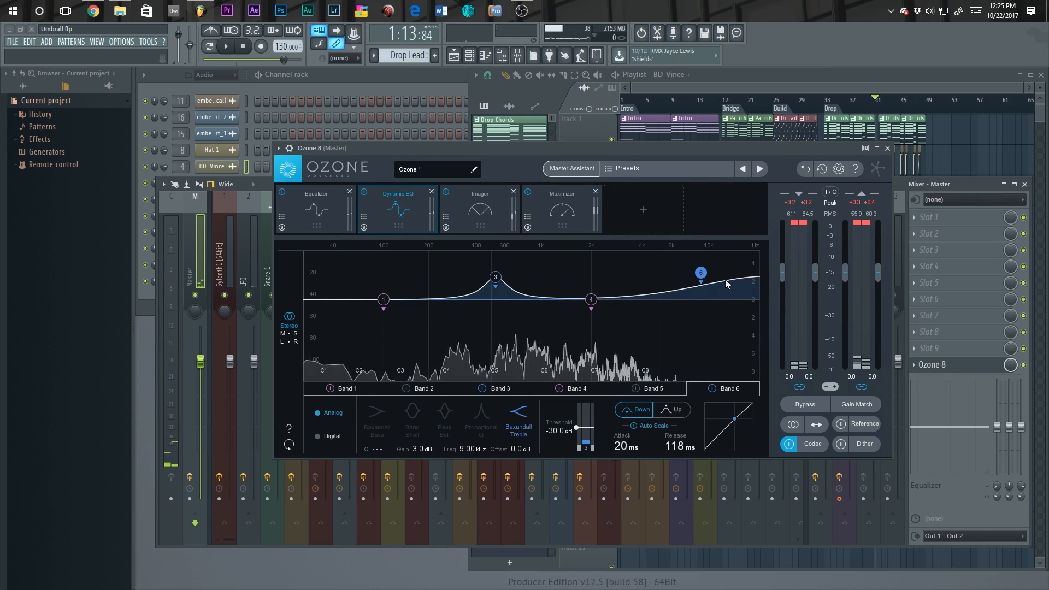
left_click(495, 278)
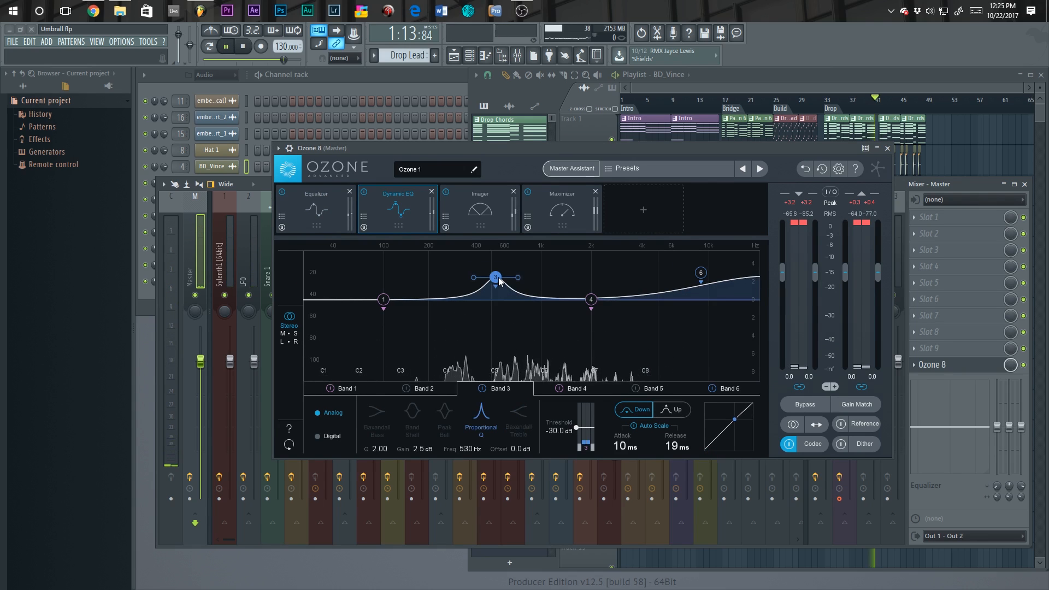
key("space")
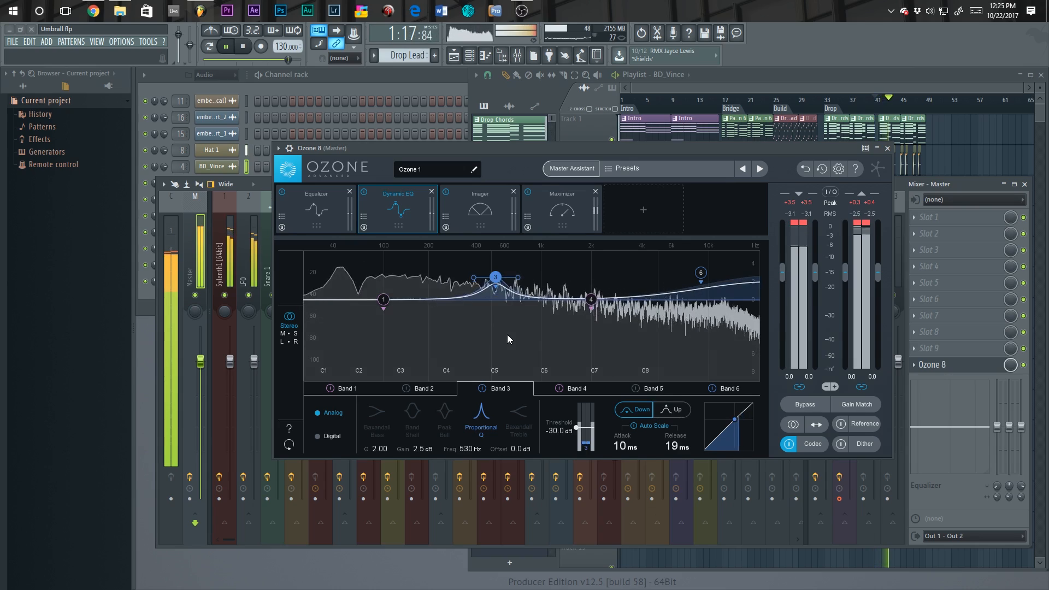
Step: Review the Imager's stereo widths in Ozone and compare the drop with the module bypassed and enabled during playback
left_click(476, 214)
key("space")
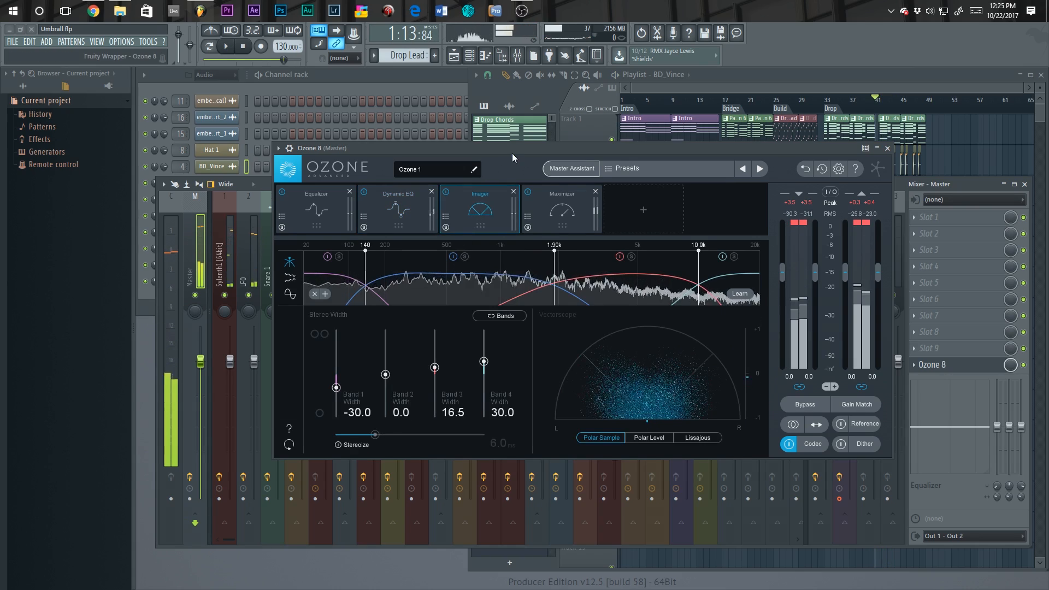
left_click_drag(513, 149, 548, 140)
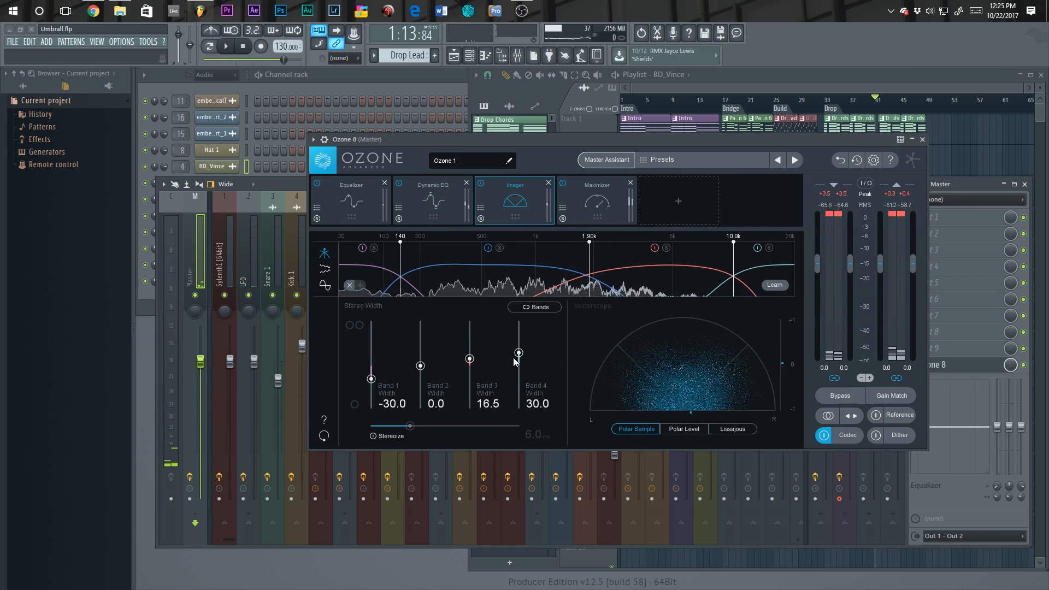
key("space")
left_click(482, 184)
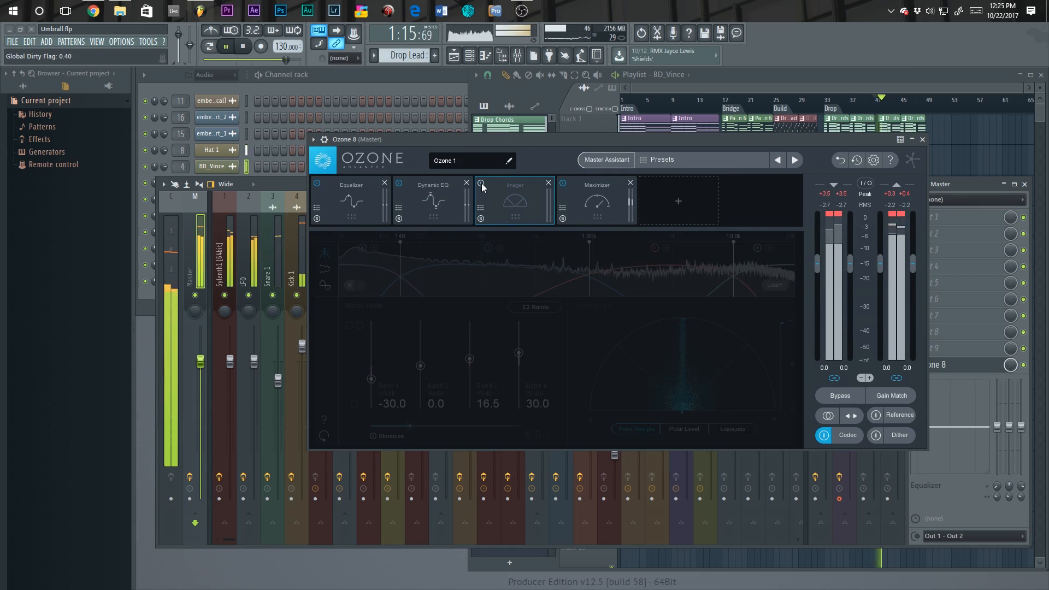
left_click(482, 184)
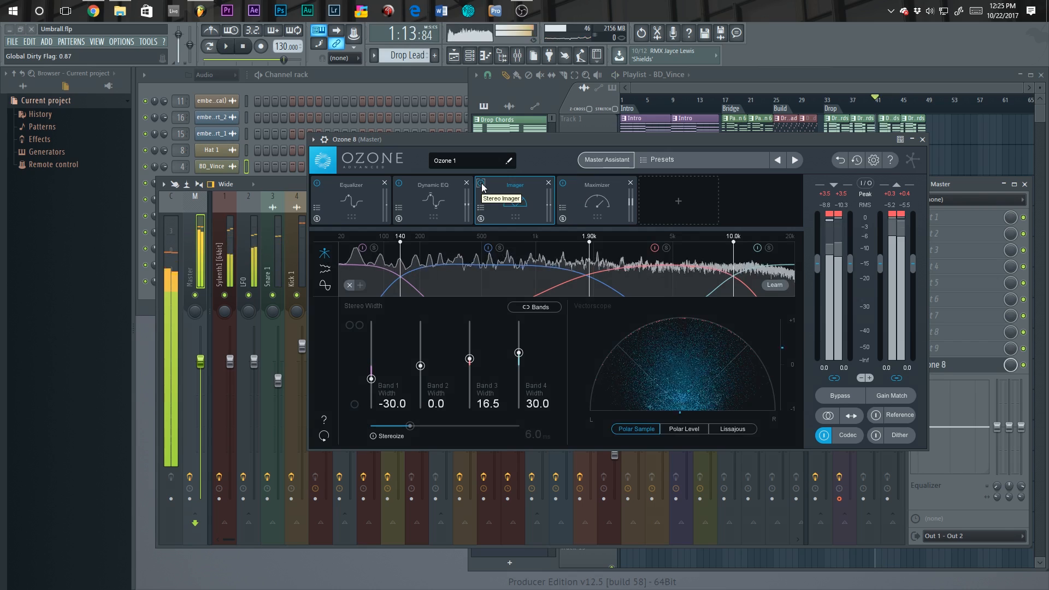
key("space")
Step: Set the ceiling of Ozone's Maximizer to 0.0 dB
left_click(597, 199)
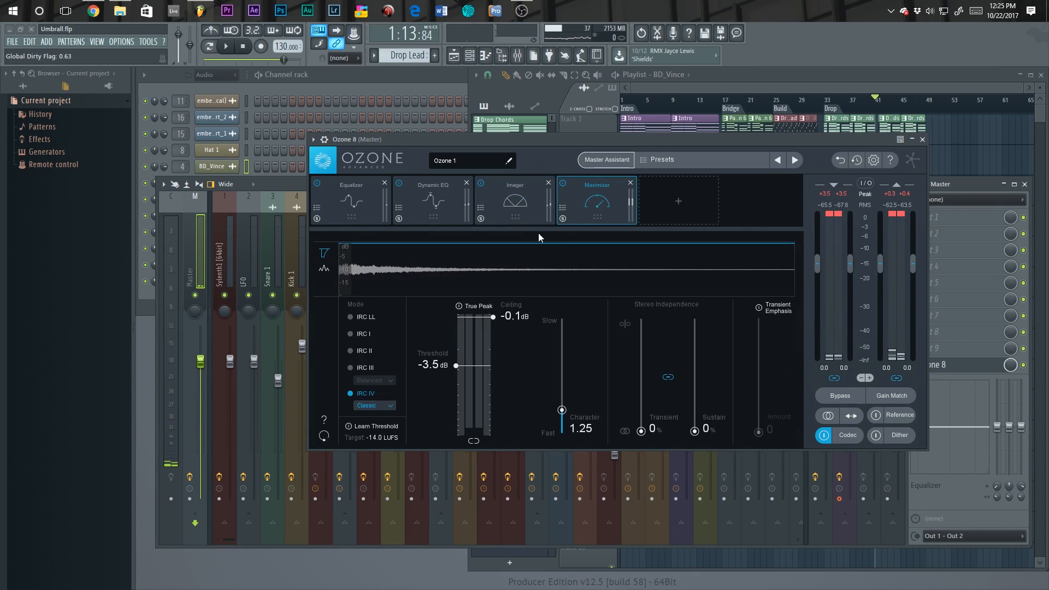
left_click_drag(543, 142, 553, 142)
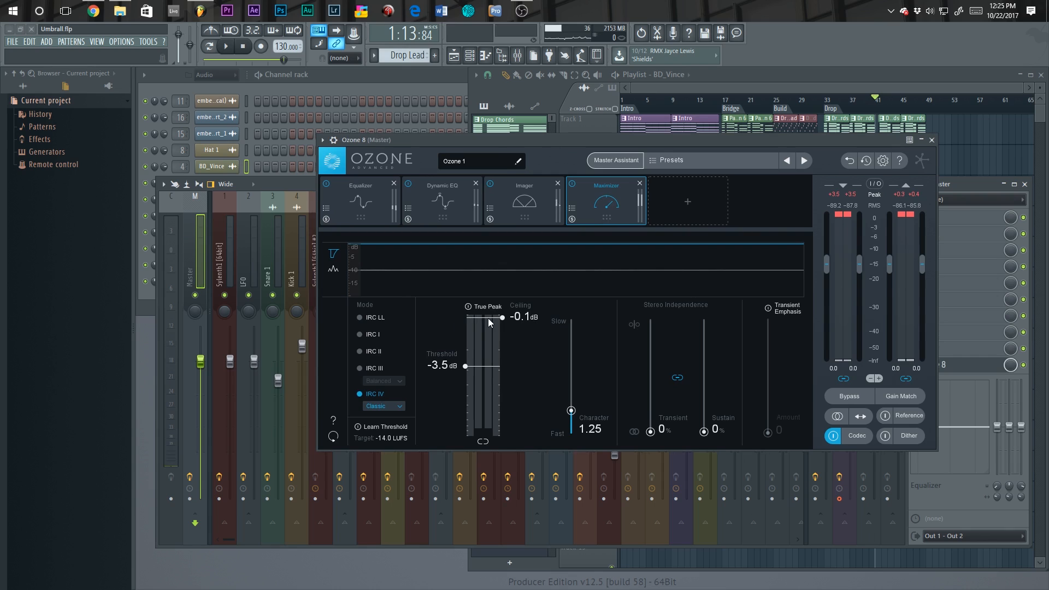
left_click_drag(487, 318, 487, 301)
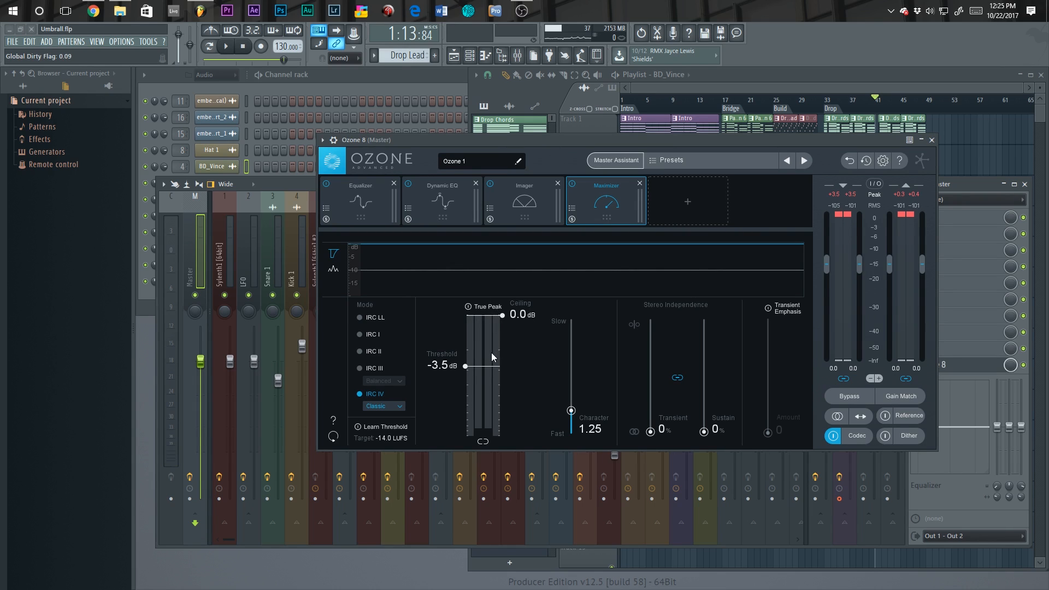
left_click_drag(520, 138, 534, 138)
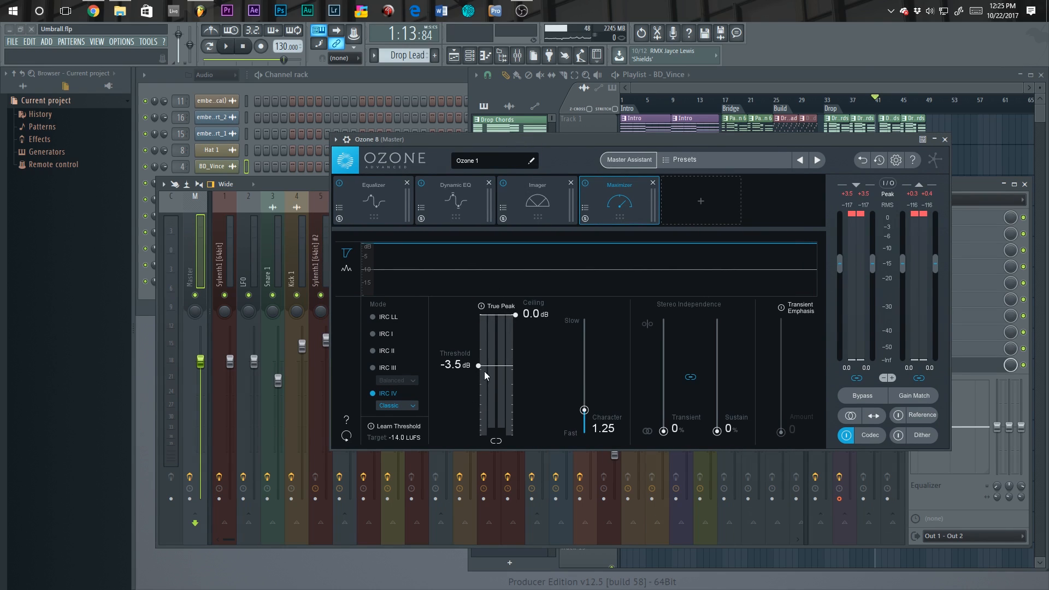
Step: Play the drop to examine how the Maximizer limits the signal at its threshold, then stop playback
key("space")
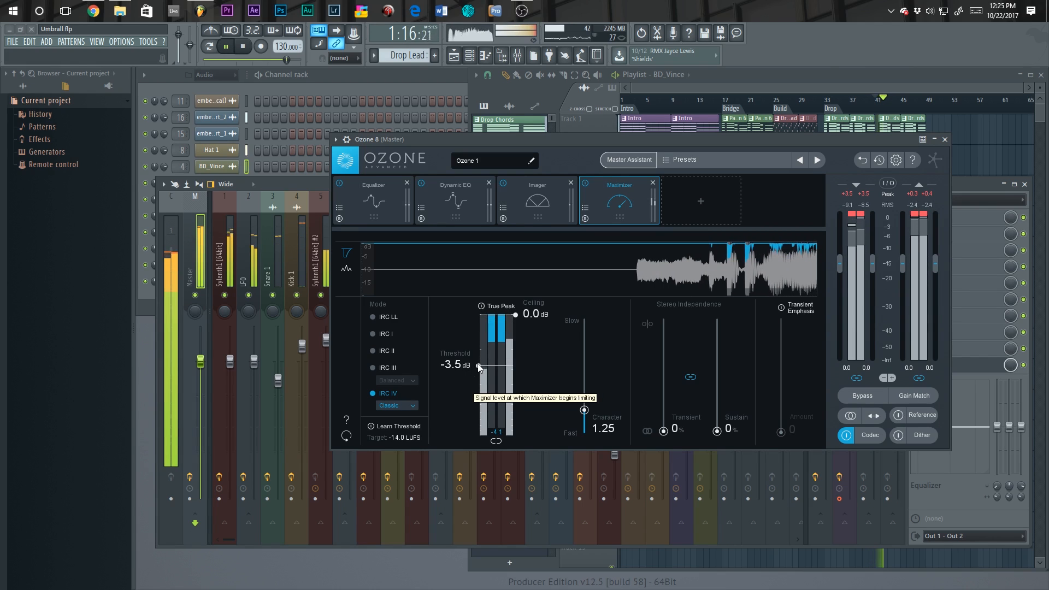
mouse_move(478, 366)
left_mouse_down()
mouse_move(481, 412)
mouse_move(465, 317)
mouse_move(472, 386)
mouse_move(461, 363)
left_mouse_up()
key("space")
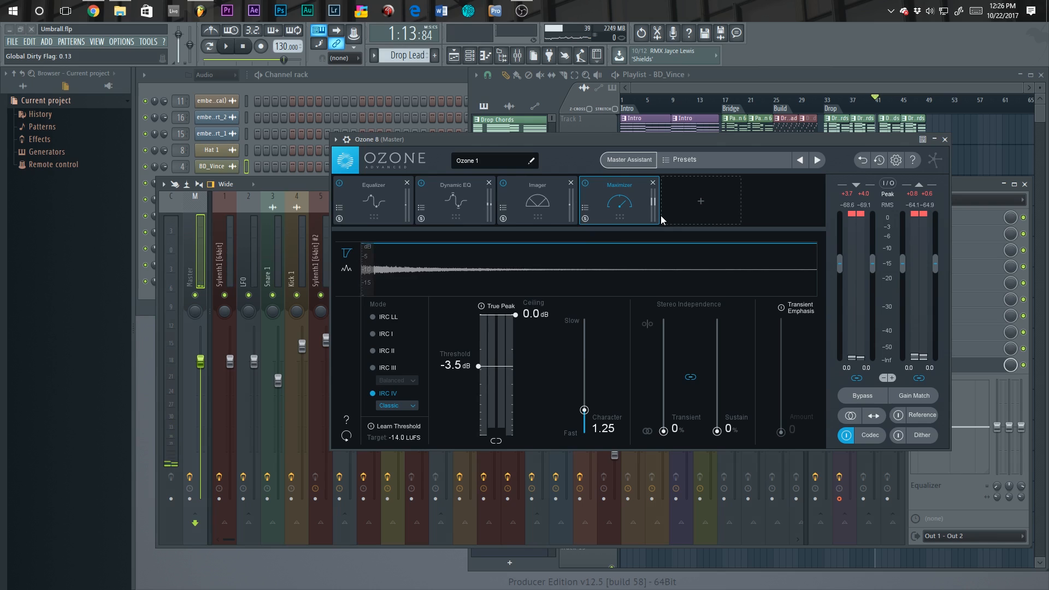
Step: Turn off Ozone 8 on the master track and insert Maximus in effect slot 9
left_click(983, 365)
left_click(974, 355)
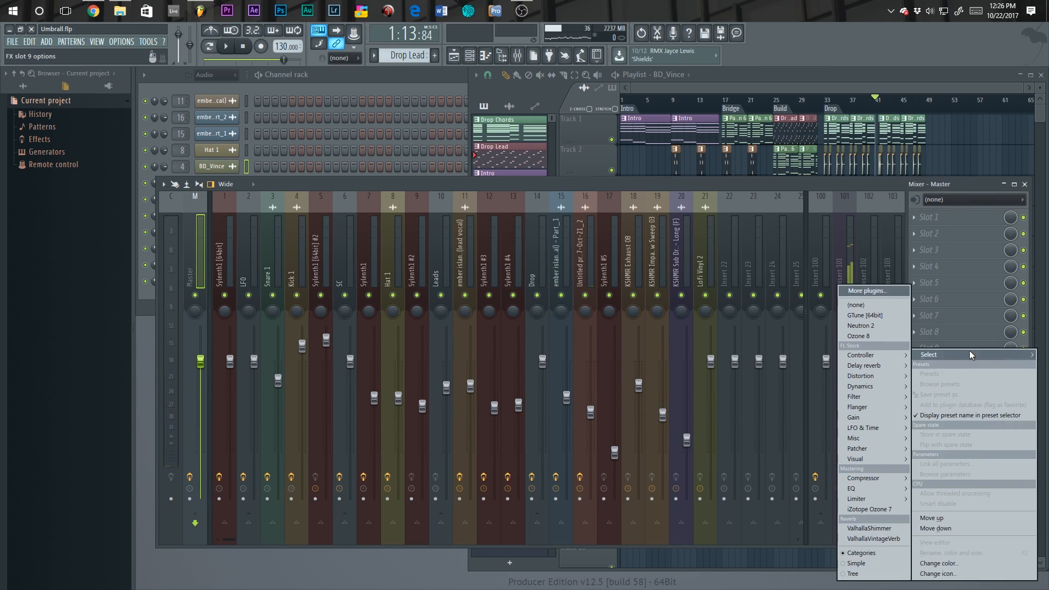
mouse_move(870, 386)
left_click(786, 429)
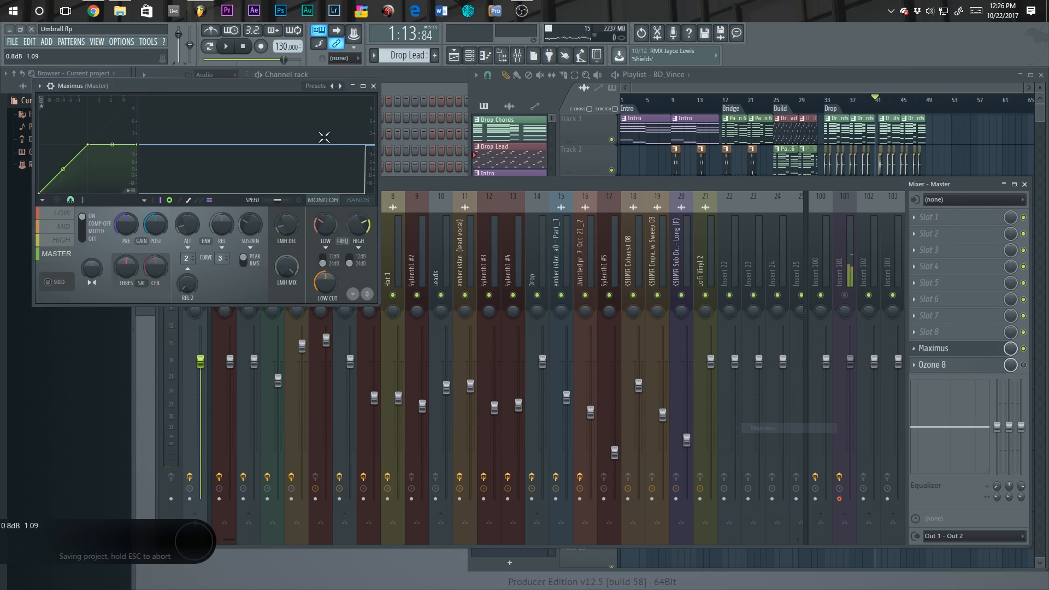
Step: Load the Clear master preset in Maximus
left_click_drag(91, 87, 172, 105)
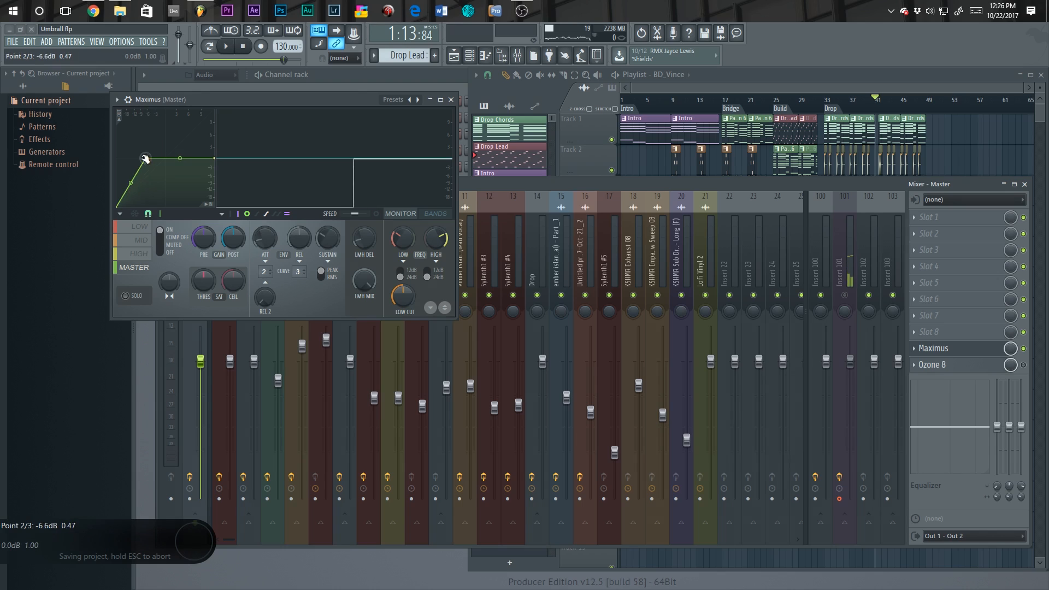
right_click(410, 101)
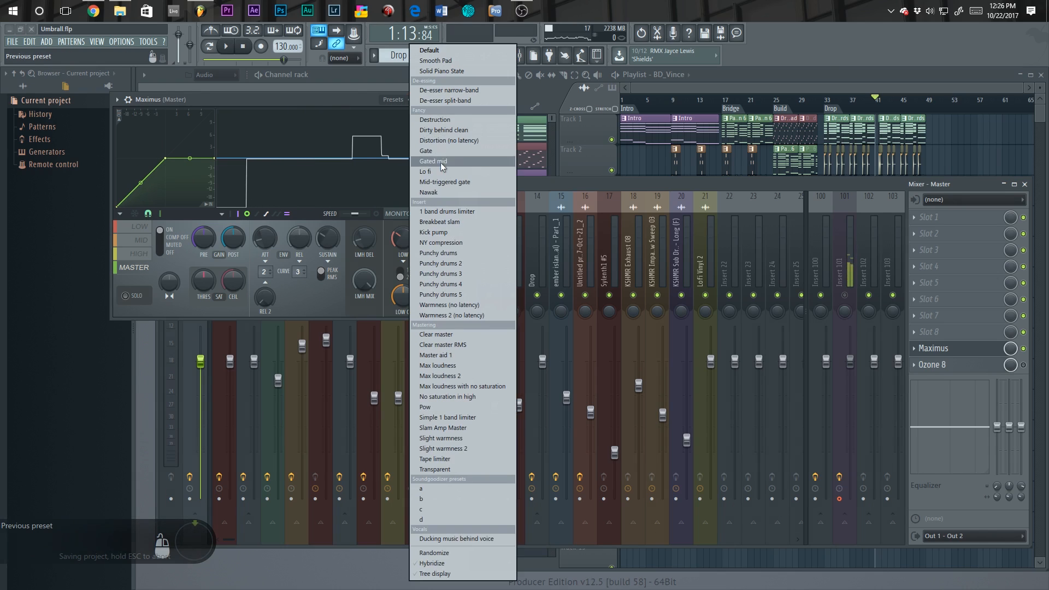
left_click(437, 334)
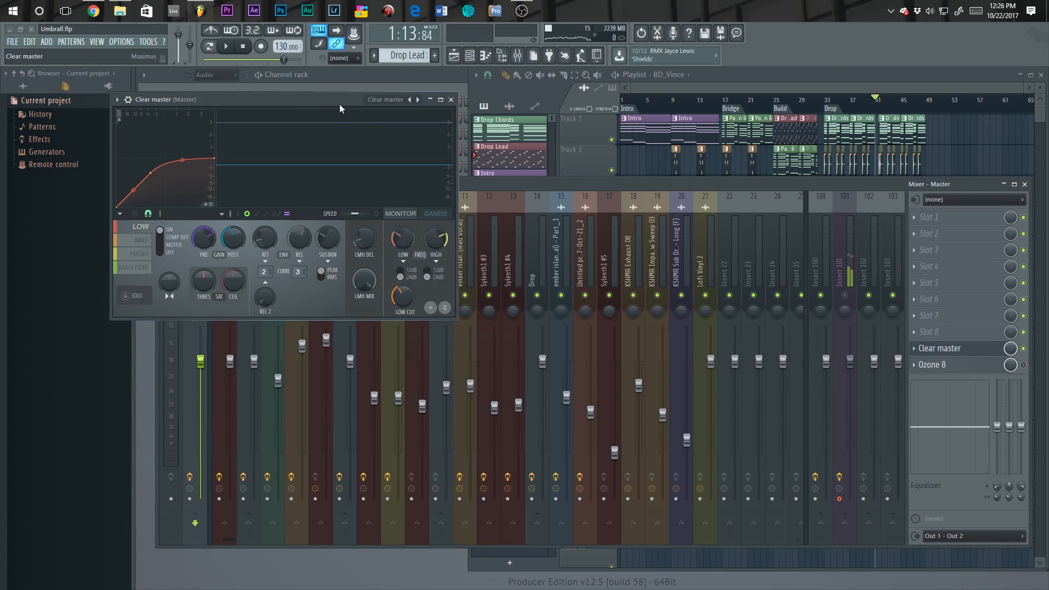
Step: Play the drop through Maximus, switch to the Clear master RMS preset, and bypass the effect to compare the sound
left_click_drag(339, 104, 381, 100)
key("space")
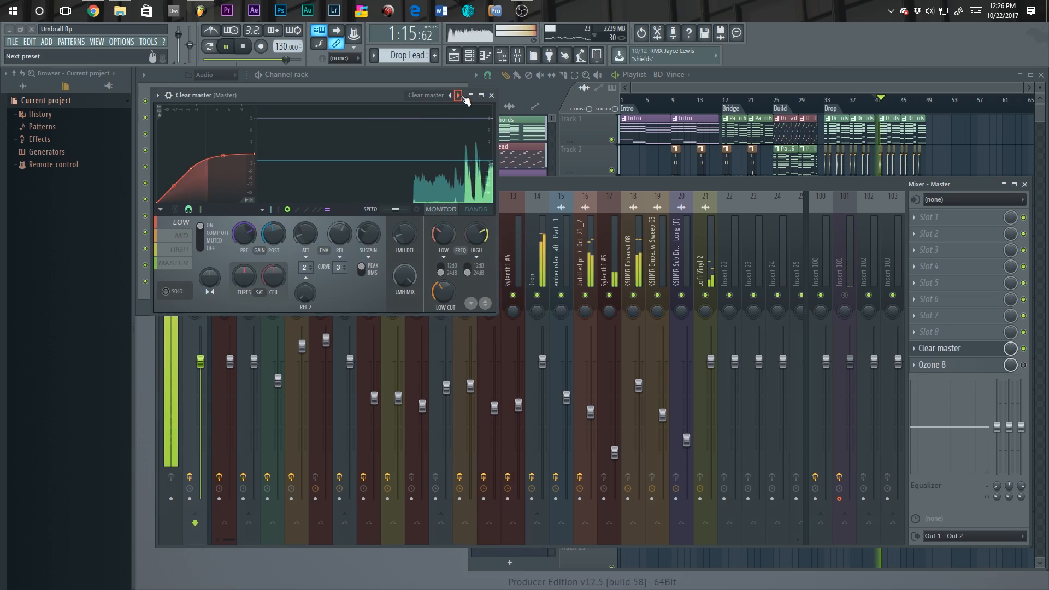
left_click(459, 96)
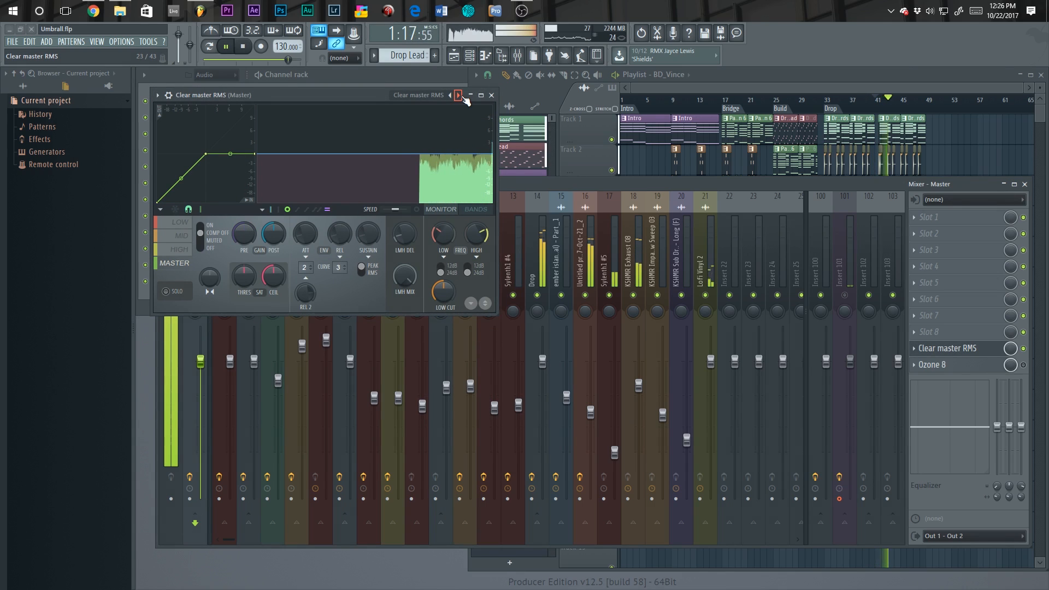
left_click(1024, 350)
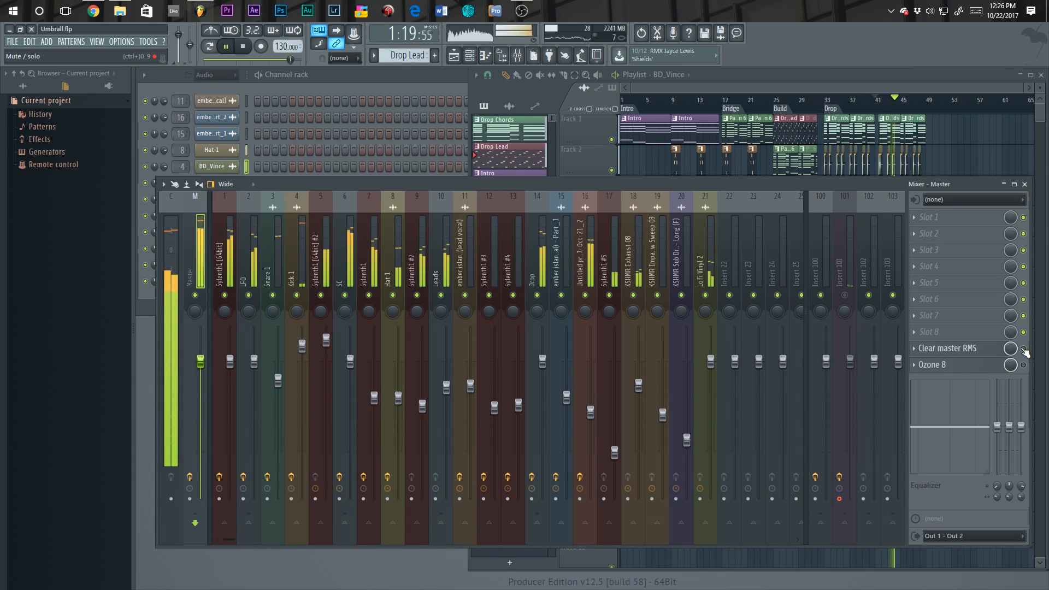
Step: Stop playback, remove Maximus from slot 9 of the master track, and leave Ozone 8 active
key("space")
right_click(925, 348)
mouse_move(929, 341)
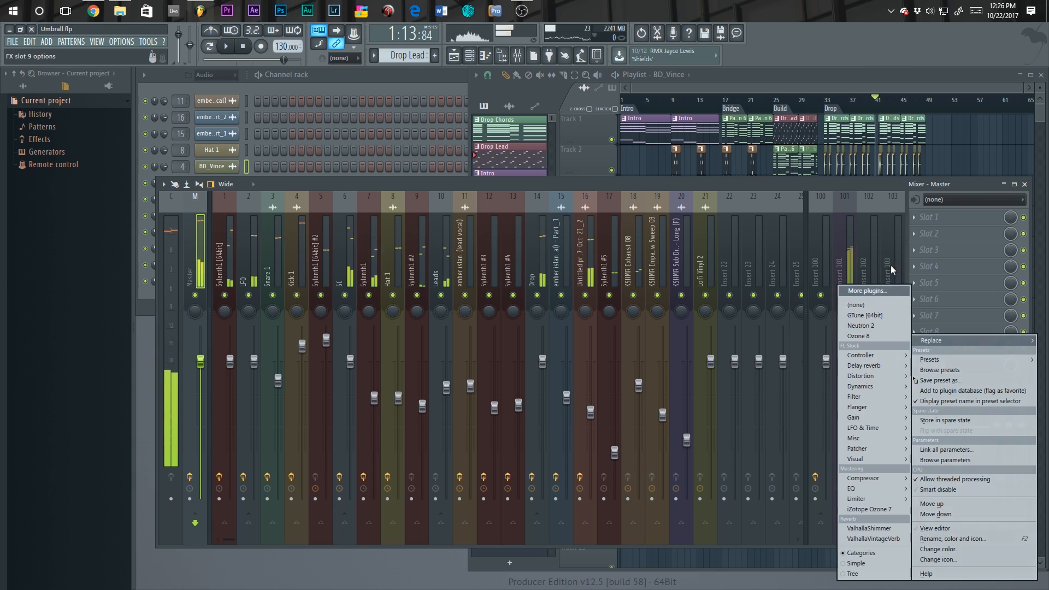
left_click(871, 306)
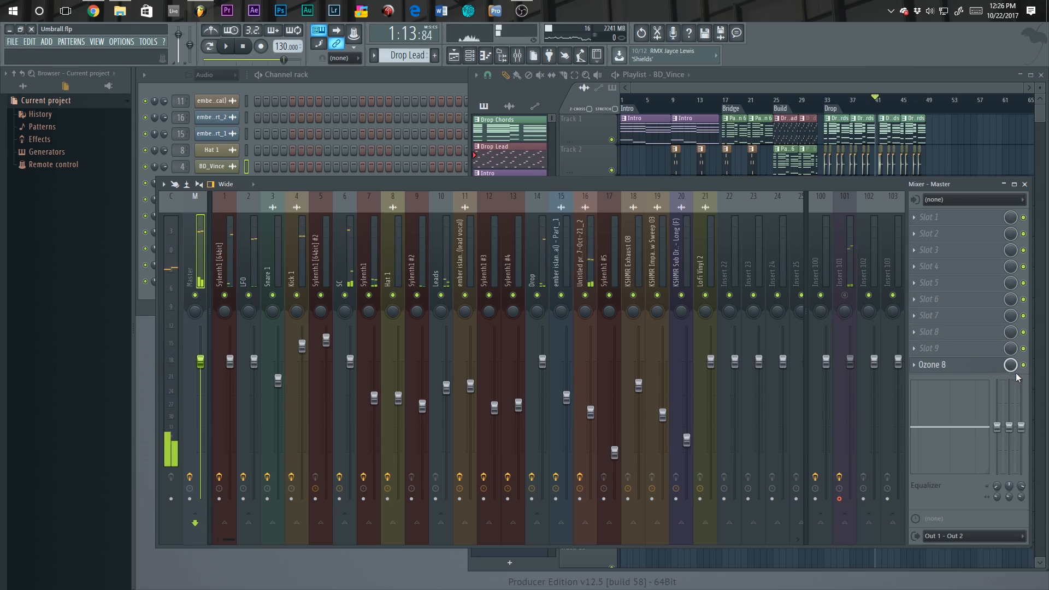
Step: Inspect the low, mid and master band curves of Maximus on the Kick 1 mixer track, and close the effect
left_click(290, 262)
left_click(355, 265)
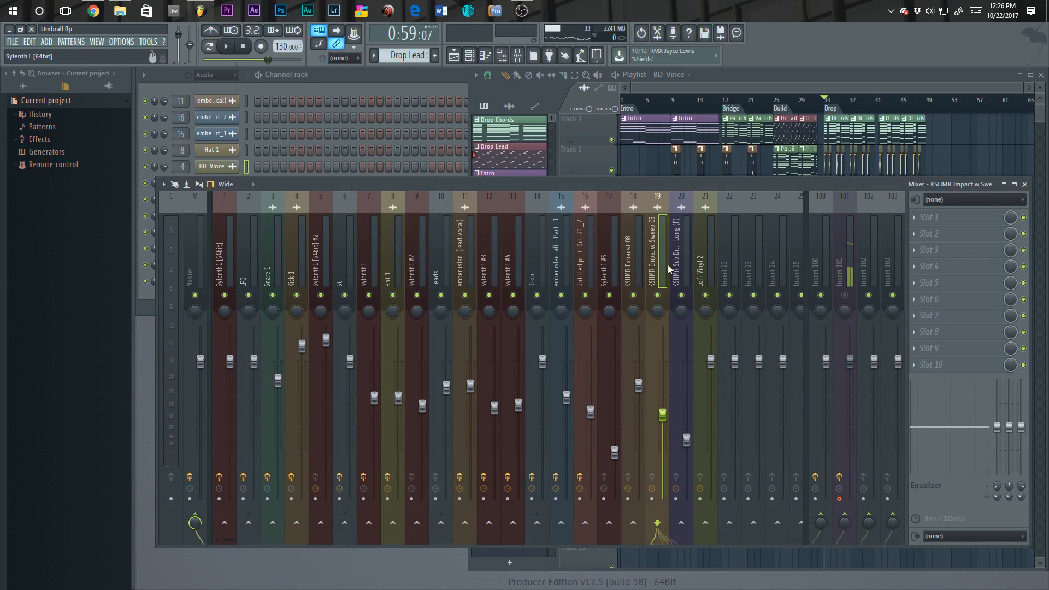
left_click(280, 273)
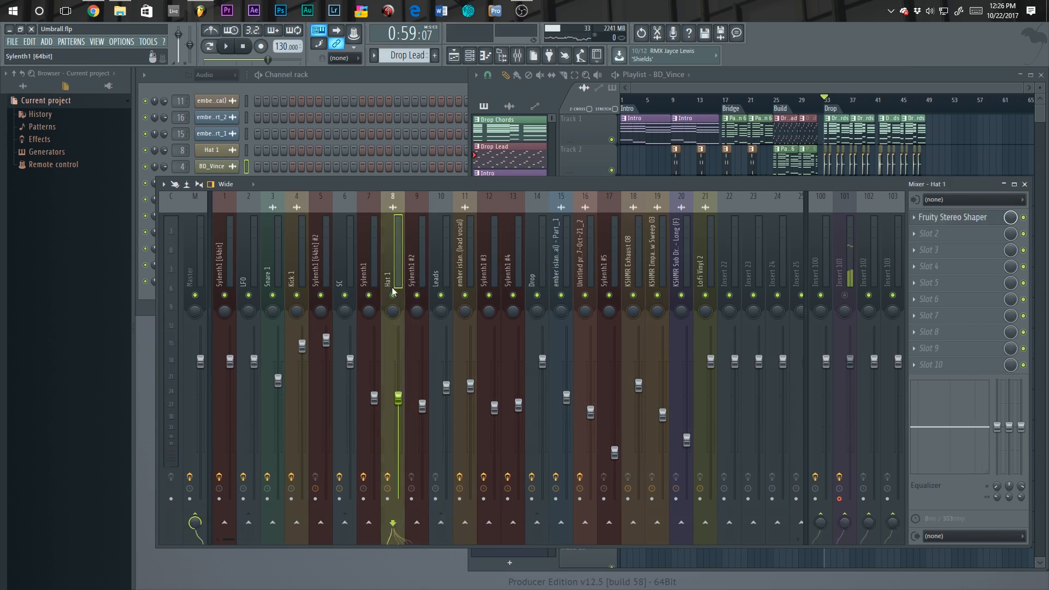
left_click(303, 275)
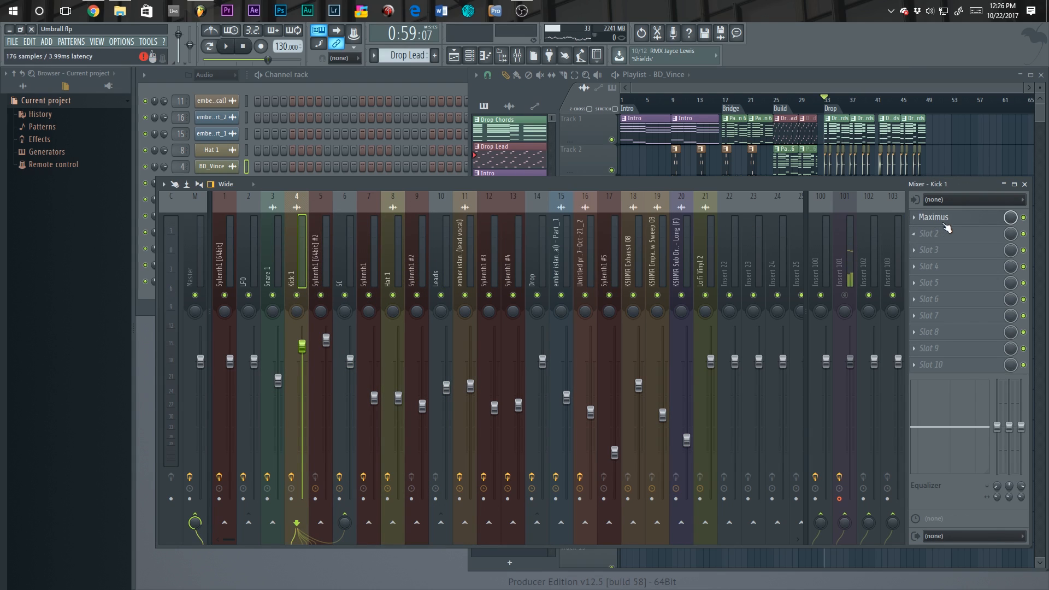
left_click(934, 217)
left_click(330, 225)
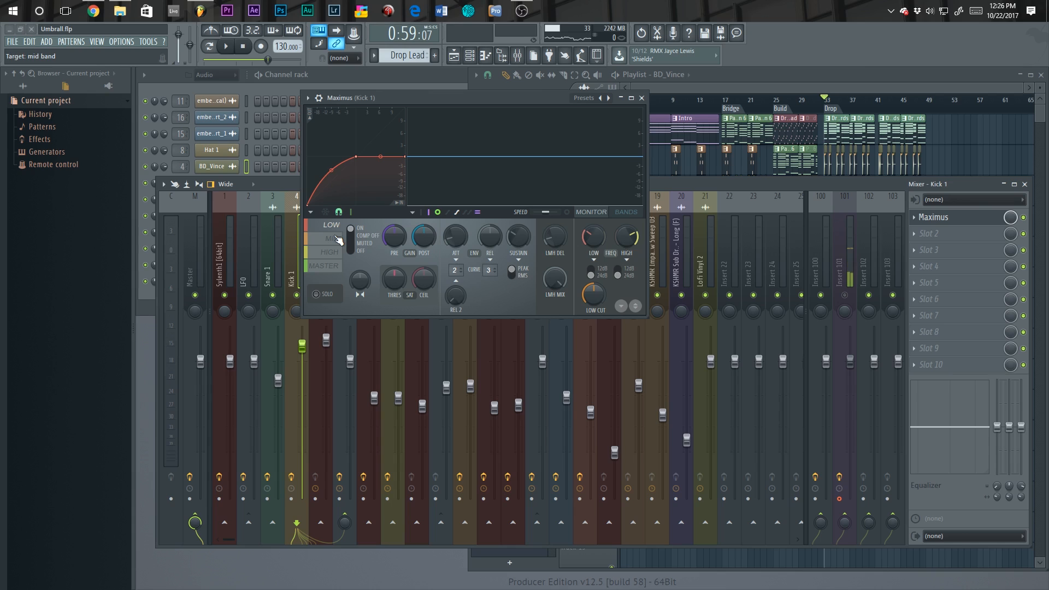
left_click(332, 238)
left_click(327, 266)
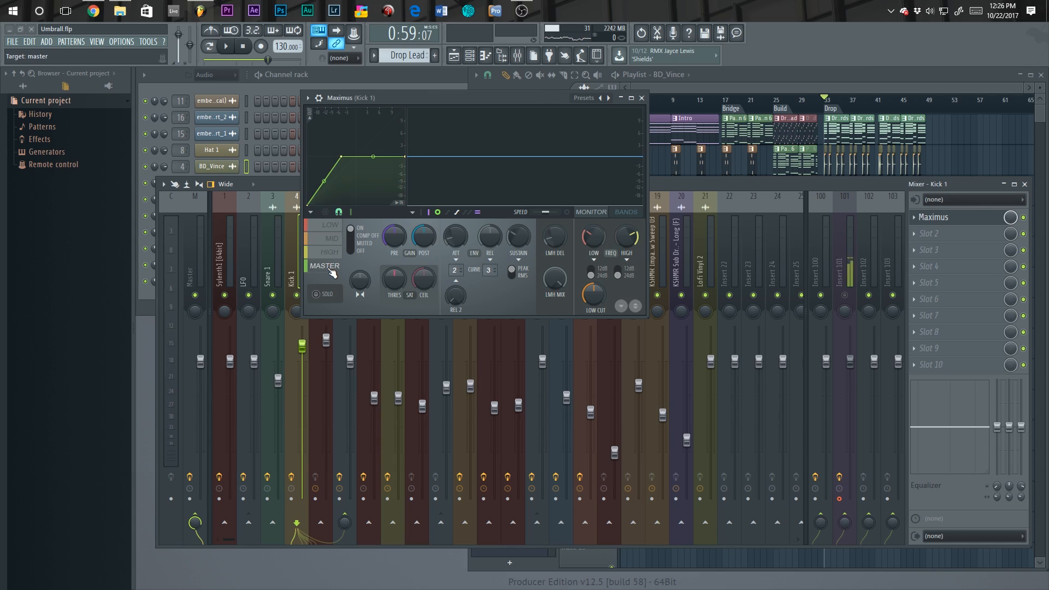
key("Escape")
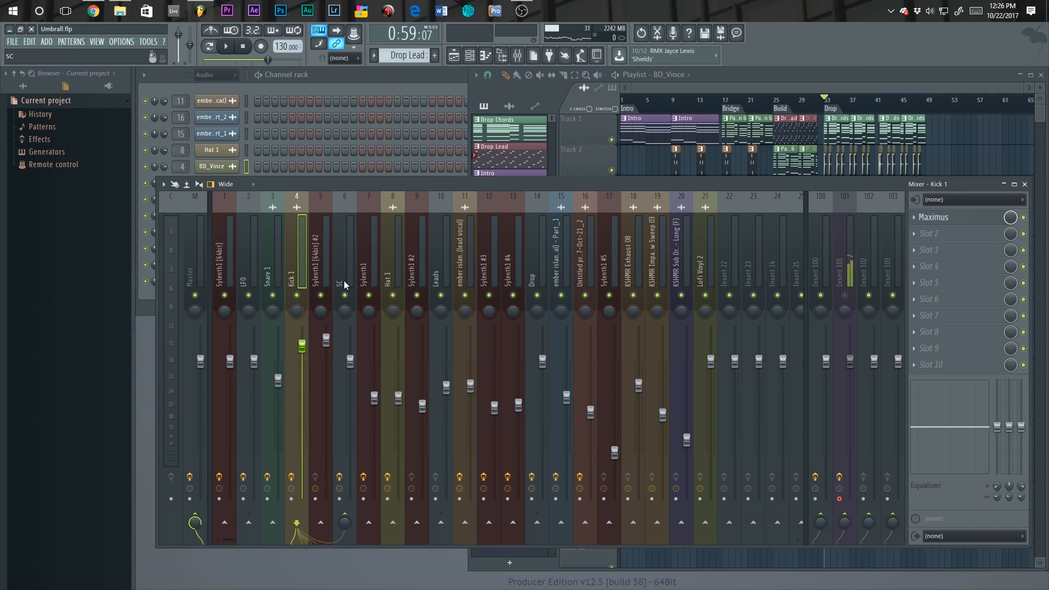
Step: Check the Fruity Stereo Shaper settings on the Hat 1 mixer track, and close the effect and the mixer
left_click(393, 263)
left_click(946, 219)
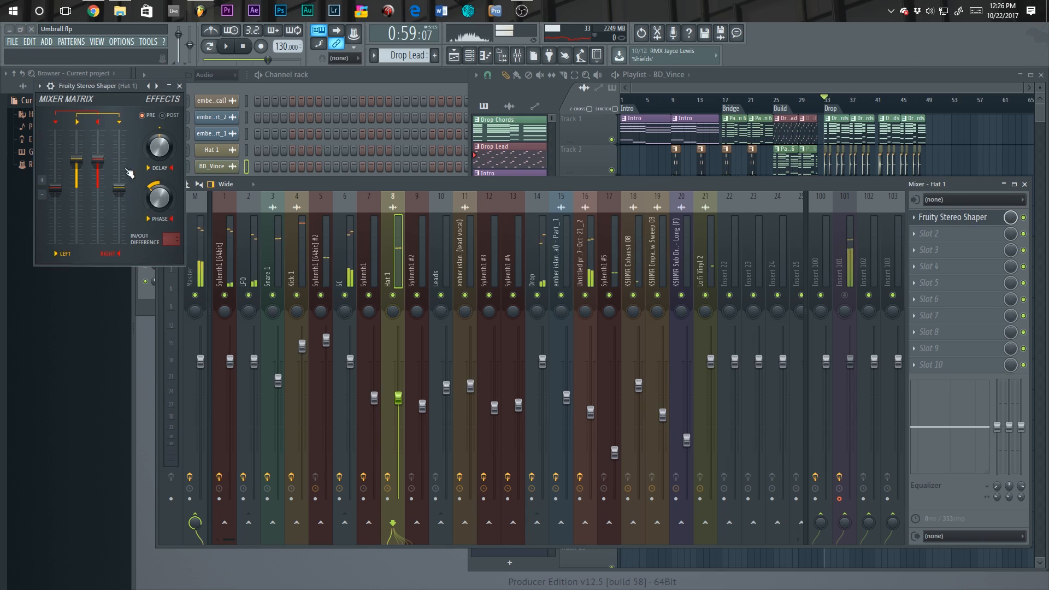
key("Escape")
key("Escape")
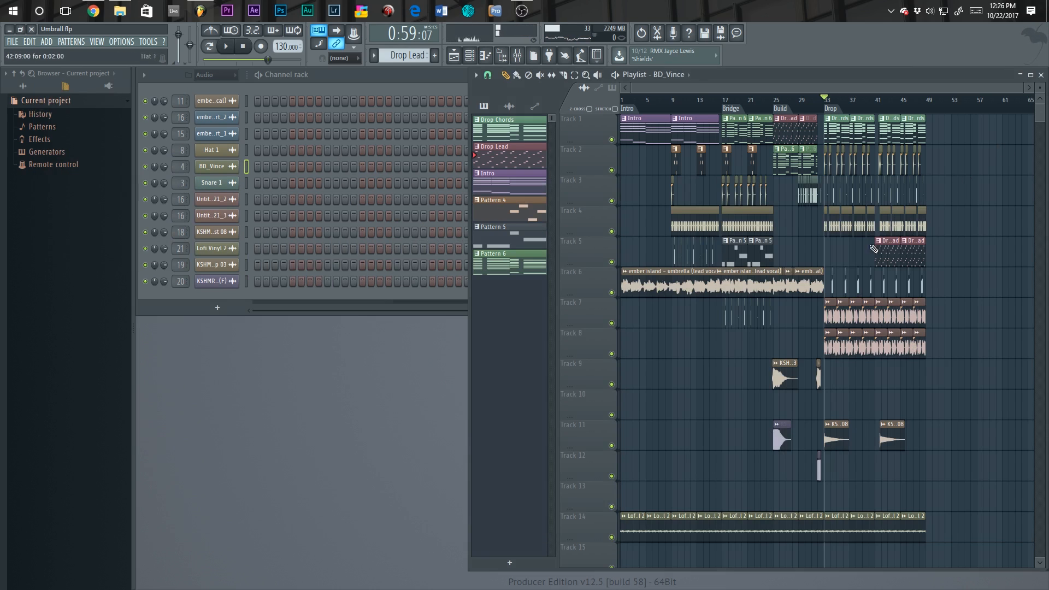
left_click(831, 217)
scroll(831, 218, "up", 6)
scroll(753, 210, "down", 6)
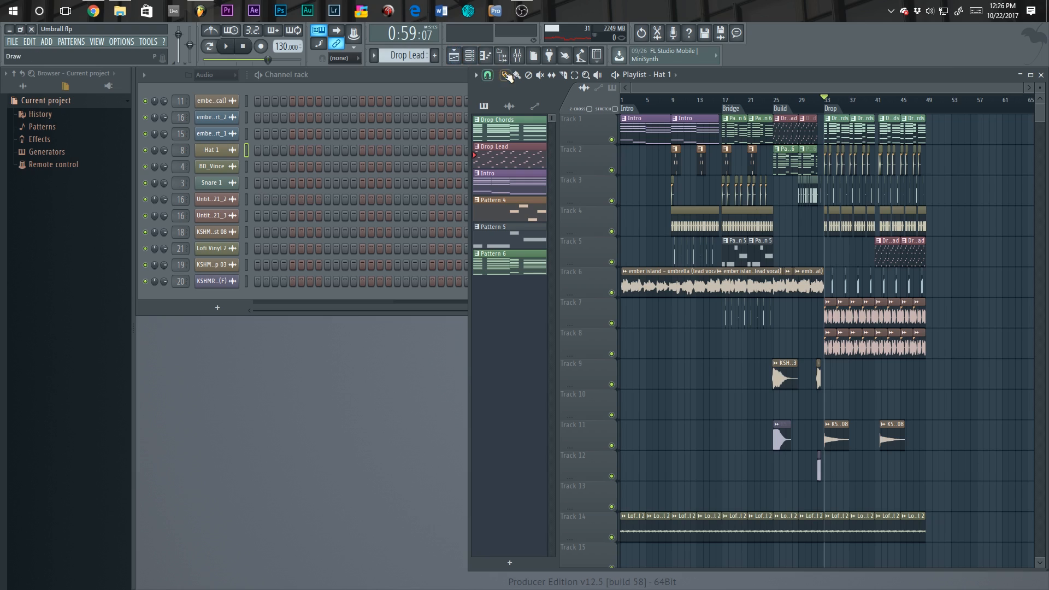
Step: View the project's start date and total working time in the project info, and close the settings
left_click(518, 56)
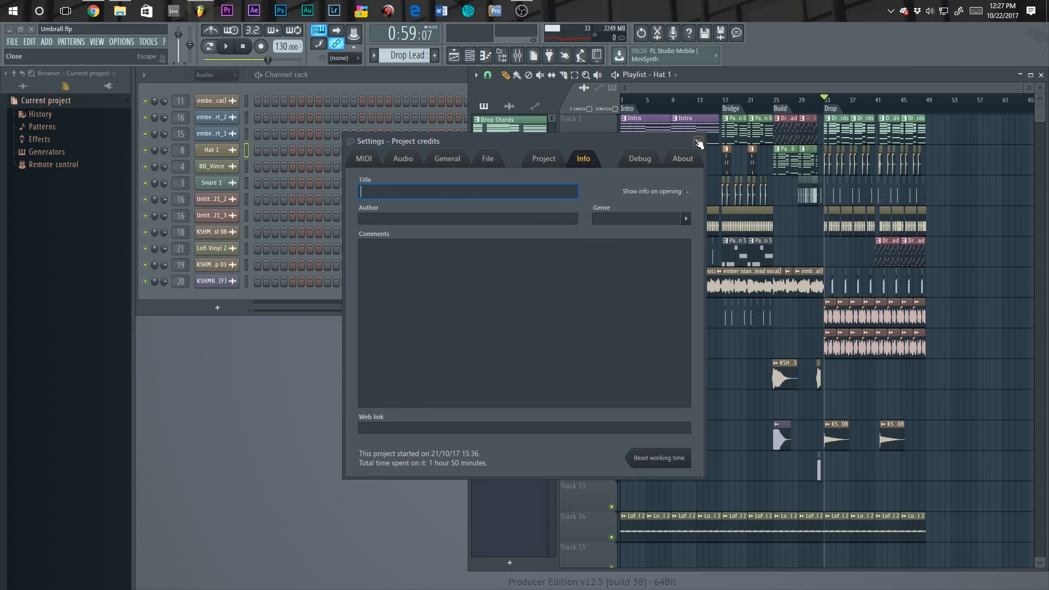
left_click(698, 141)
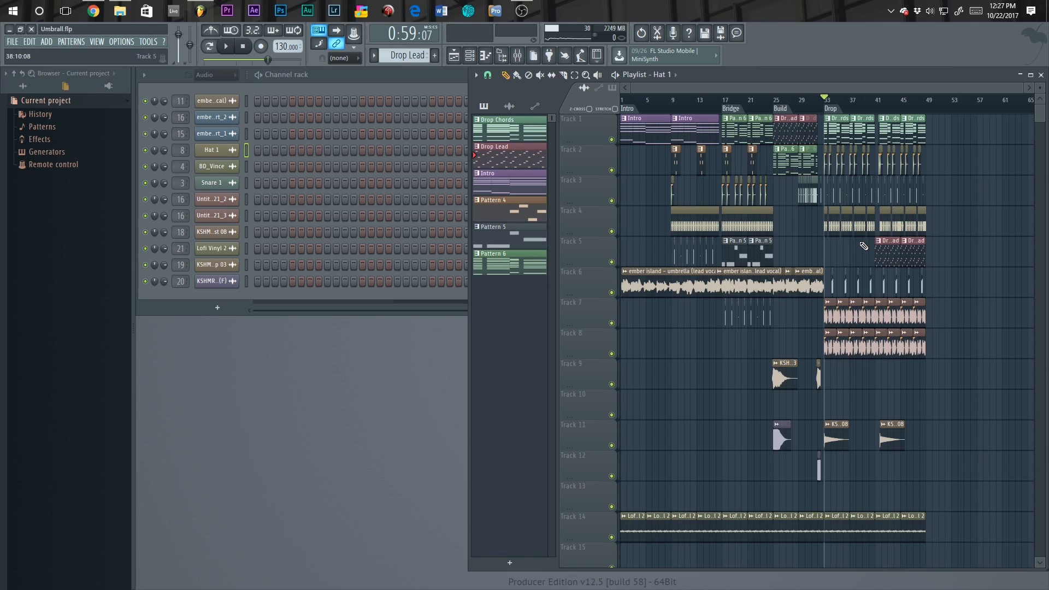
Step: Open Edison on mixer insert 101 and stop its voice recording
scroll(864, 246, "up", 4)
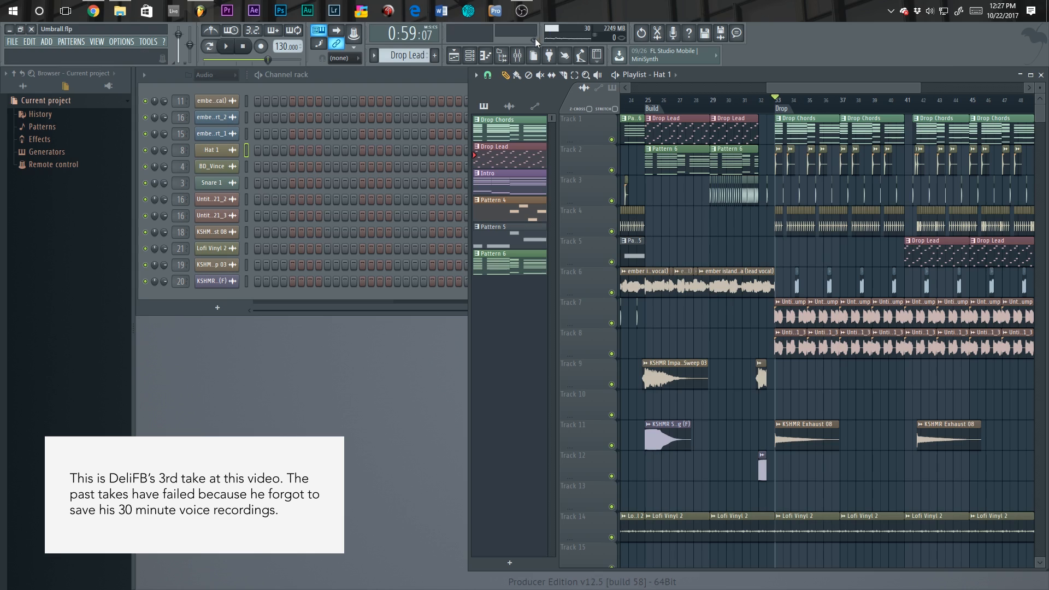
left_click(517, 55)
left_click(940, 221)
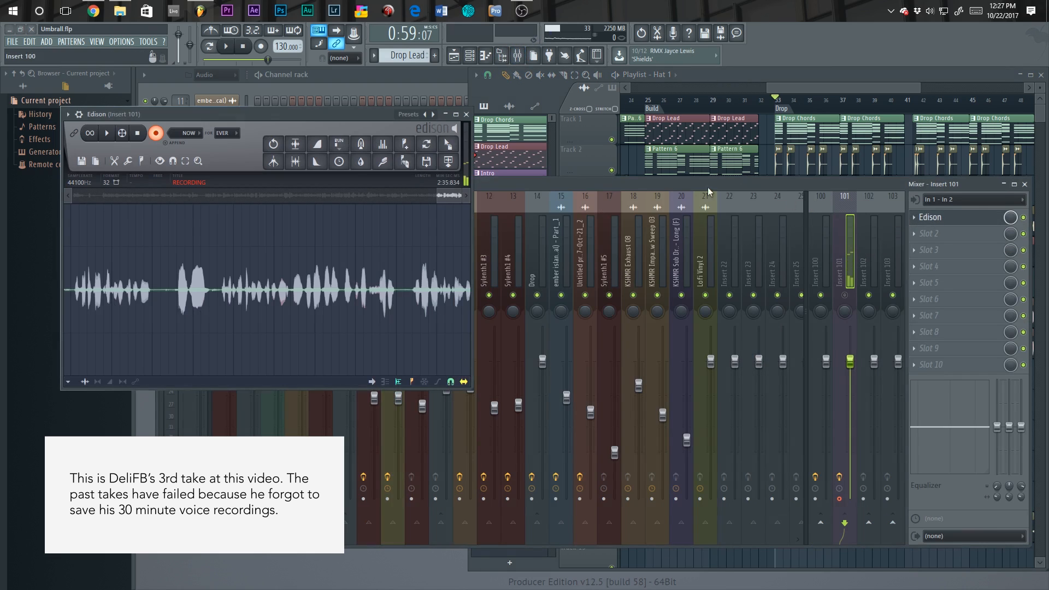
left_click(156, 135)
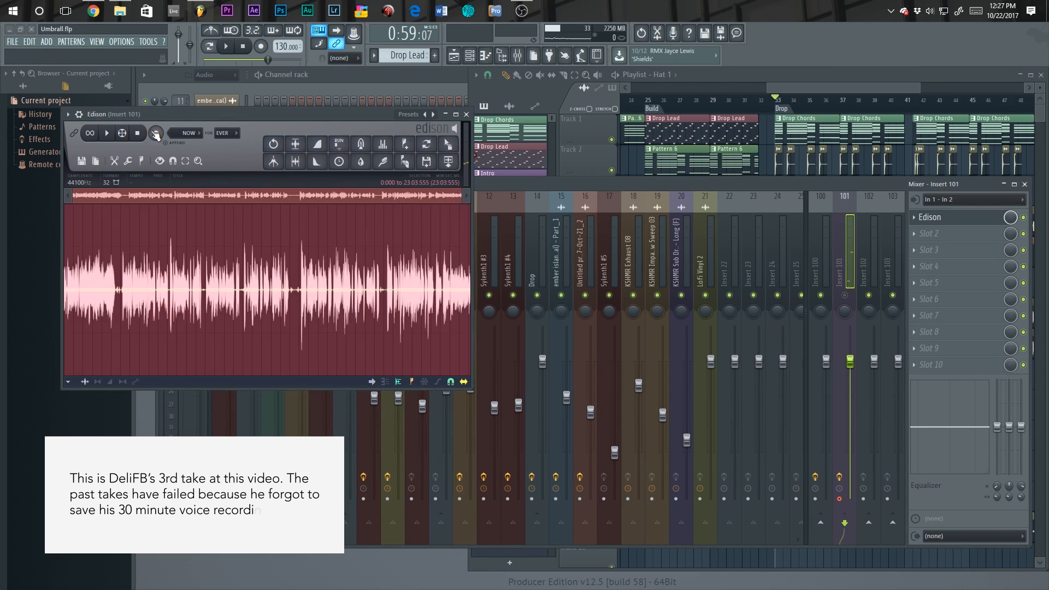